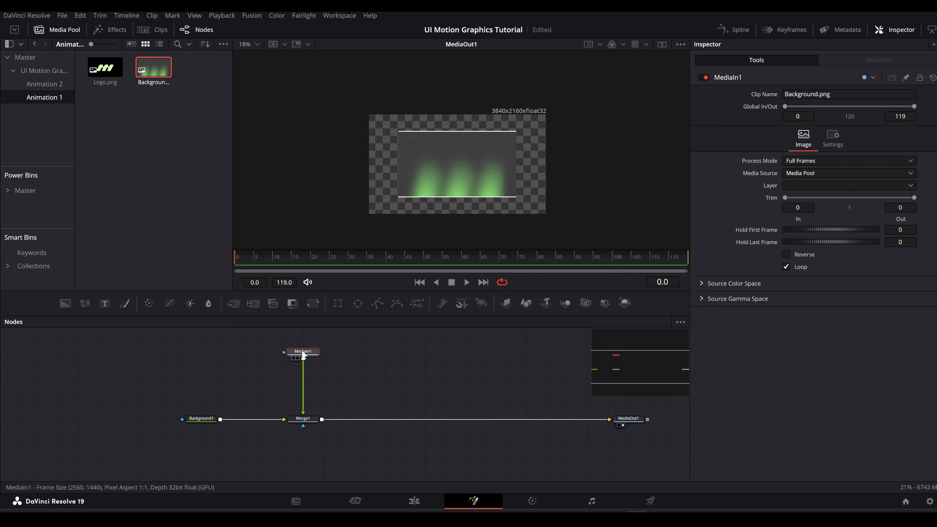
Step: Rename the background image node as bg and enlarge the image in Merge1 until it fills the whole frame
key("F2")
type("bg")
key("Return")
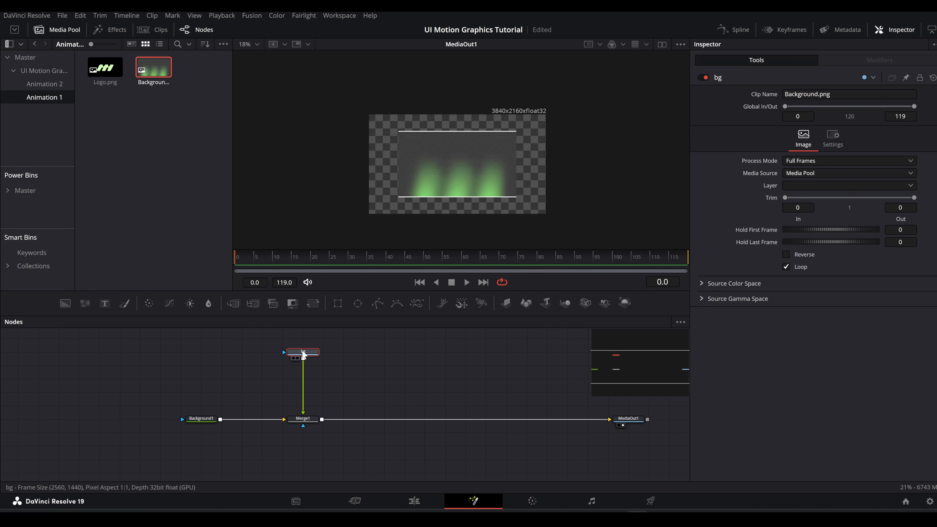
left_click(303, 419)
left_click_drag(900, 144, 934, 144)
Step: Add Logo.png to the node graph, rename its node logo, and merge it over the background after Merge1
left_click_drag(111, 68, 365, 356)
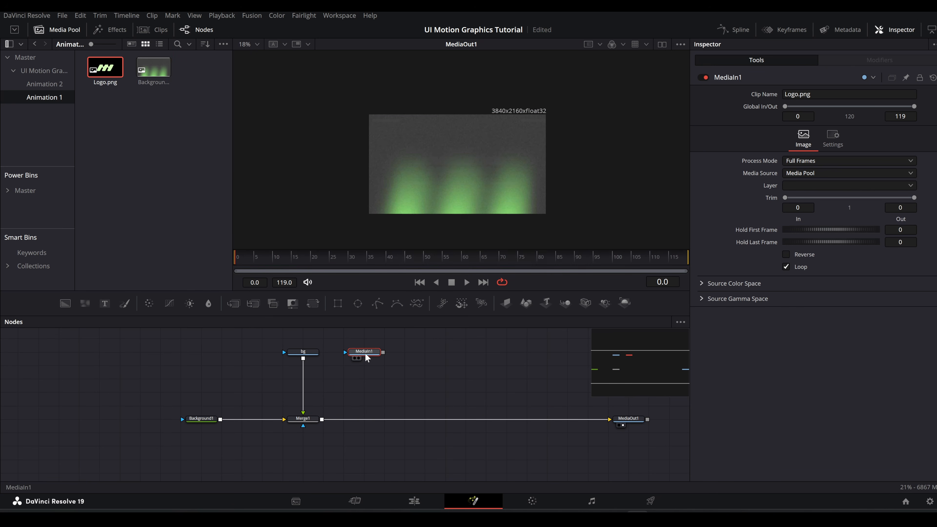
key("F2")
key("Return")
left_click_drag(383, 353, 334, 350)
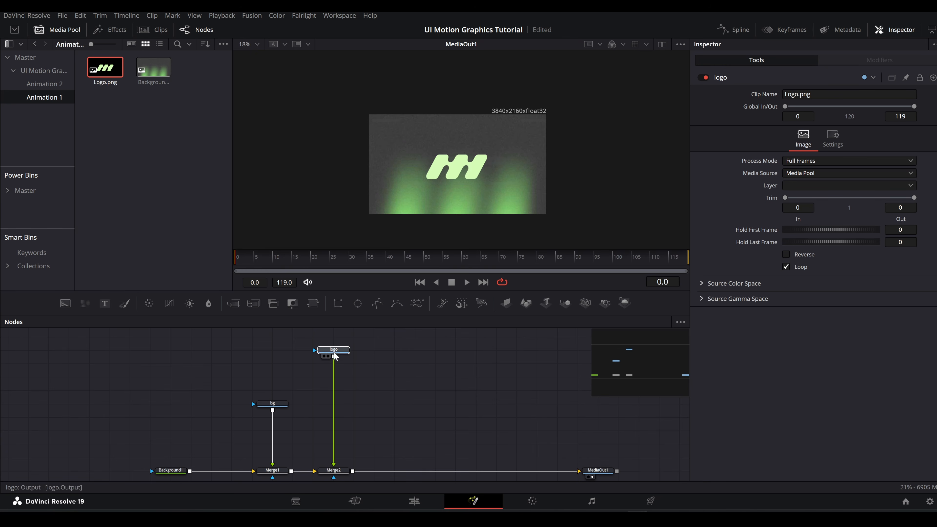
Step: Add a Soft Glow after the logo node with threshold 0.112, gain 0.856 and glow size 20.3
key("shift+space")
type("soft")
key("Return")
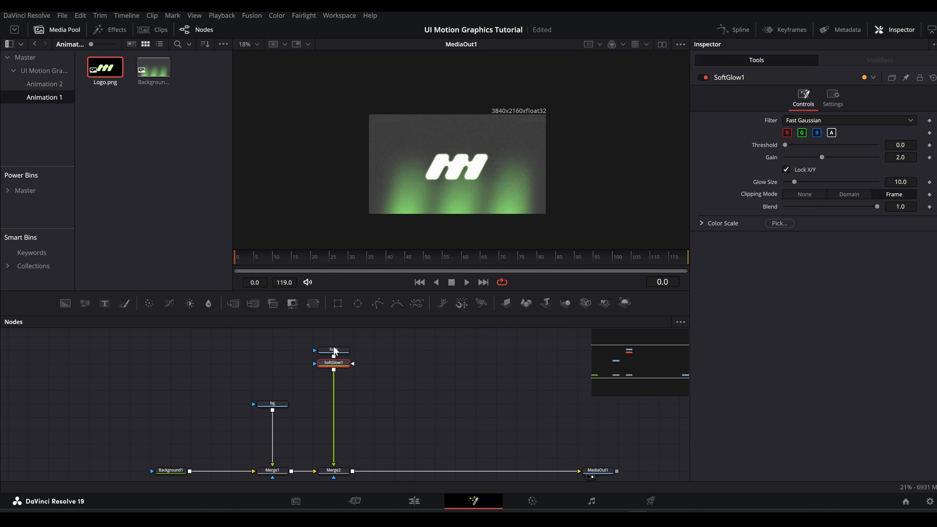
left_click_drag(820, 159, 803, 182)
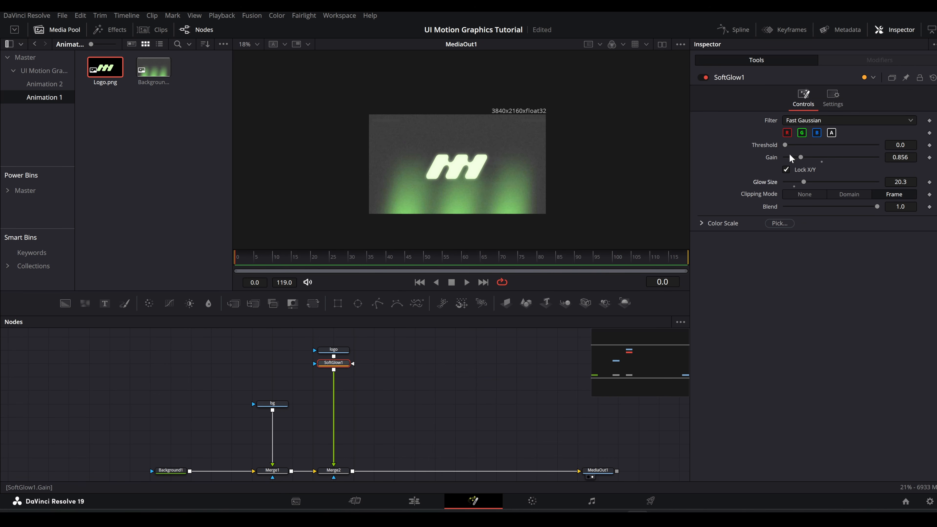
Step: Add a Directional Blur after the logo's Soft Glow and set its length to about -0.062
key("shift+space")
type("sglo")
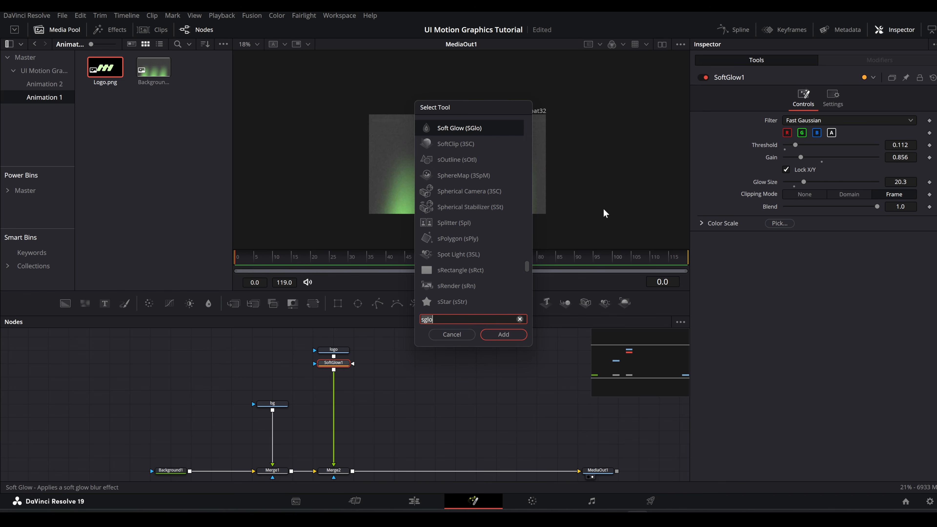
key("BackSpace")
key("BackSpace")
key("BackSpace")
key("BackSpace")
type("direct")
key("Return")
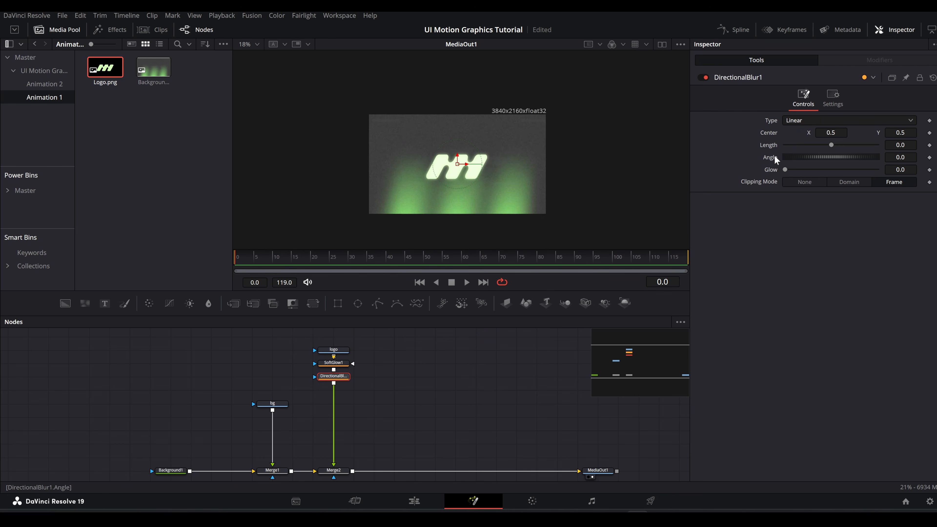
left_click_drag(835, 147, 805, 152)
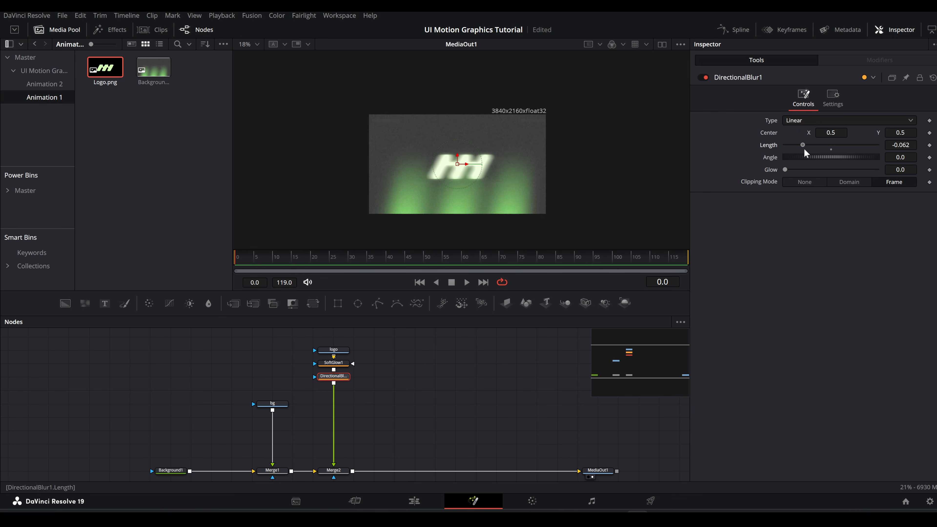
Step: Tilt the logo with a DVE rotated X -21.6, Y 9.6, Z -13.7, and place it at size 0.669 in the frame's upper-left corner
key("shift+space")
type("dve")
key("Return")
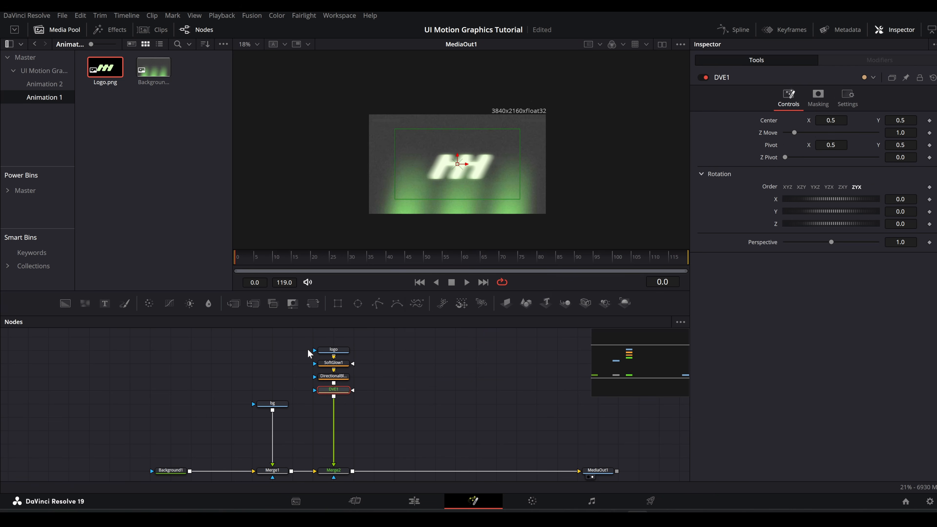
mouse_move(900, 212)
left_mouse_down()
mouse_move(917, 212)
mouse_move(876, 224)
mouse_move(907, 199)
left_mouse_up()
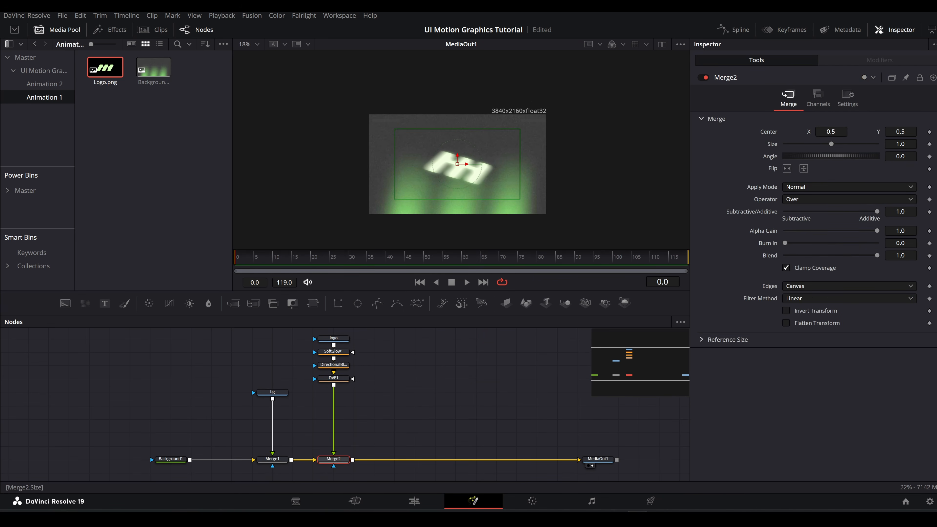
left_click_drag(901, 144, 860, 144)
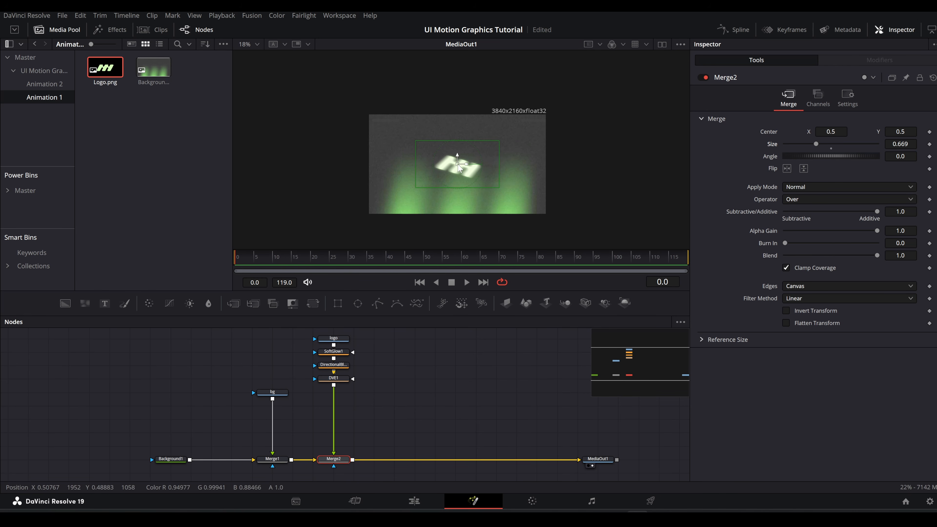
left_click_drag(459, 166, 376, 126)
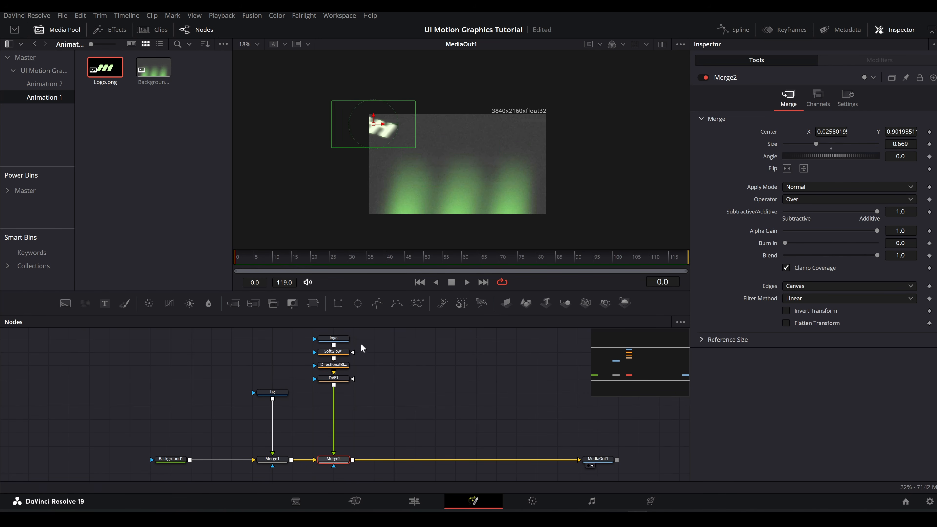
Step: Add a Camera Shake after the logo's DVE with overall strength 0.176 and speed 0.064
left_click(339, 380)
key("shift+space")
type("camera")
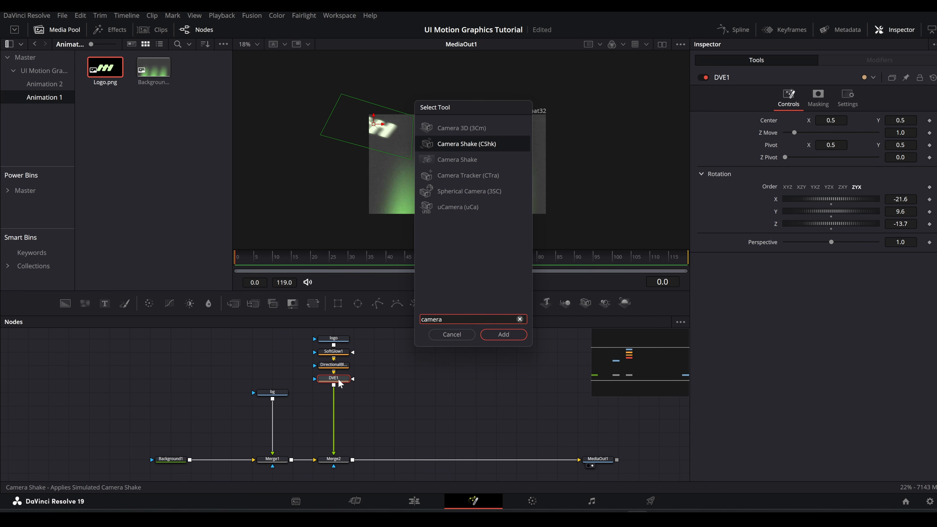
key("Return")
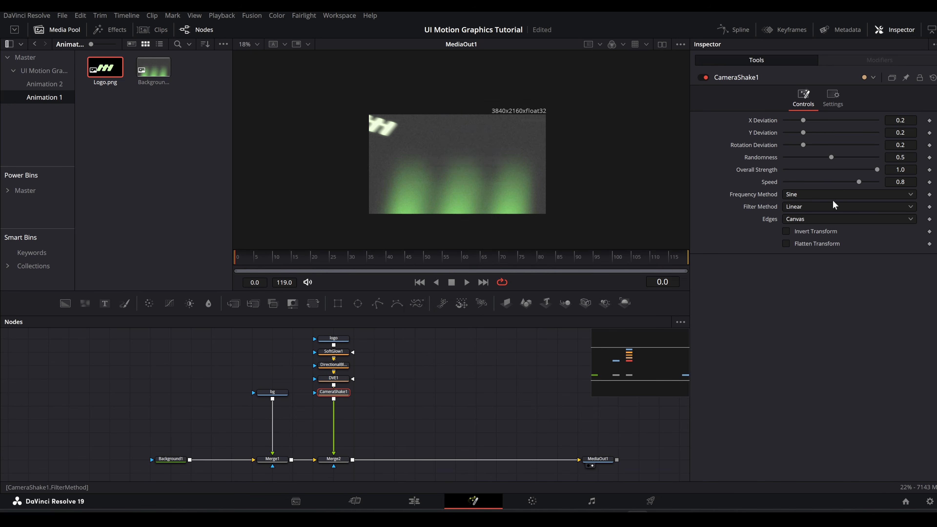
left_click_drag(876, 172, 802, 174)
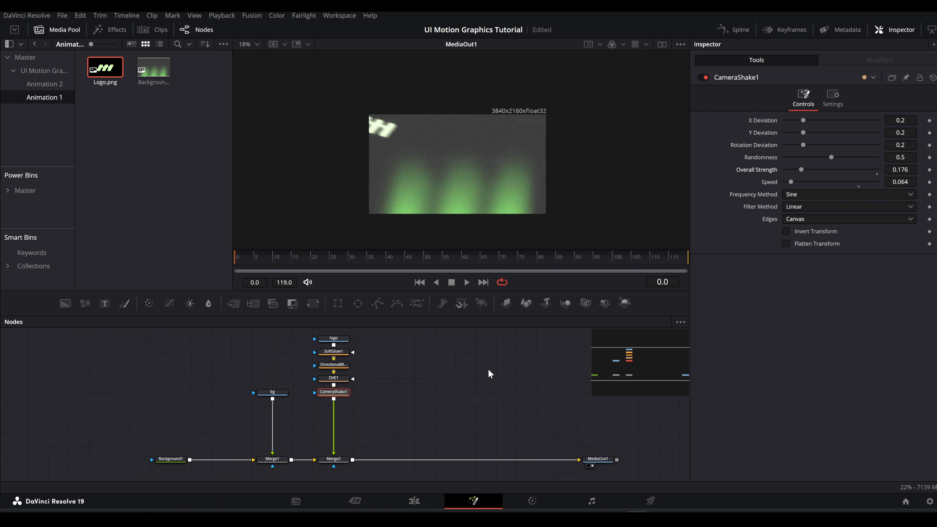
Step: Duplicate the logo's complete node chain together with its Merge2 and insert the copy into the main flow
scroll(366, 380, "up", 1)
left_click_drag(364, 355, 303, 425)
key("ctrl+c")
left_click(369, 447)
key("ctrl+v")
Step: Flip the second logo horizontally, place it at the frame's right edge at size 0.549, and align Merge2_1 beneath its branch
left_click(306, 417)
left_click_drag(374, 124, 431, 124)
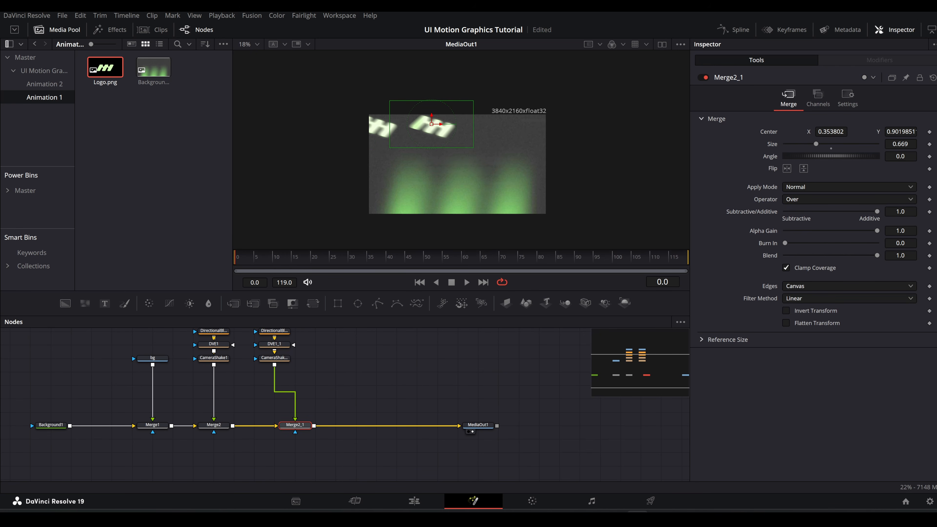
left_click(786, 169)
left_click_drag(432, 124, 537, 124)
left_click_drag(901, 144, 848, 130)
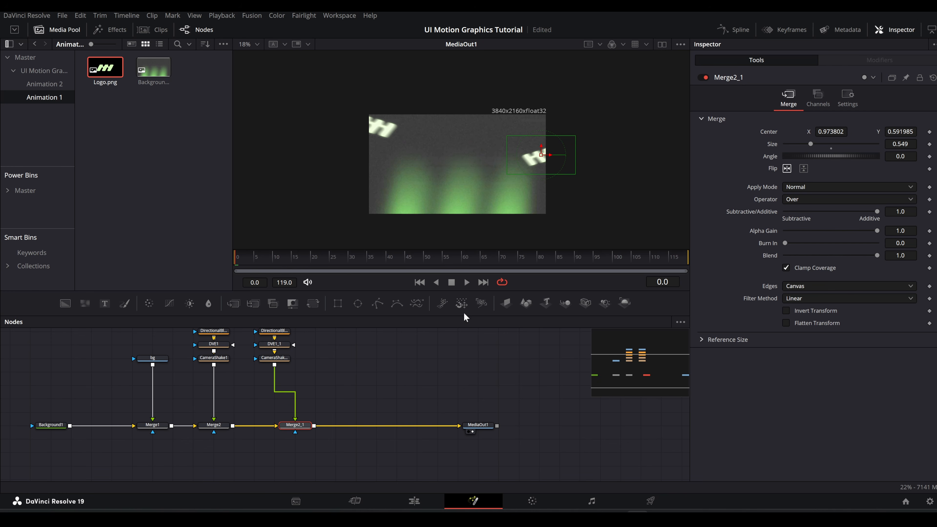
left_click_drag(294, 425, 273, 426)
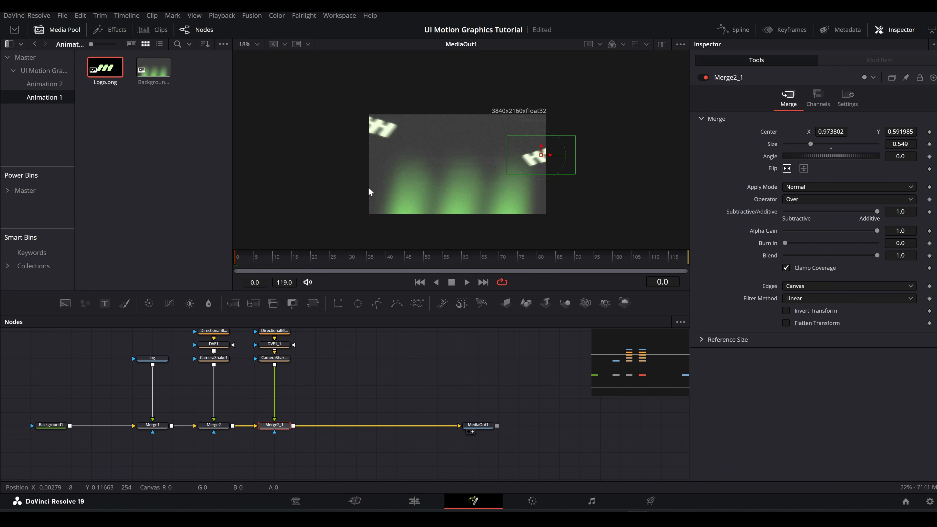
Step: Move MediaOut1 farther along the flow and add a separate Background node with its type set to Gradient
scroll(438, 369, "right", 3)
left_click_drag(388, 429, 609, 430)
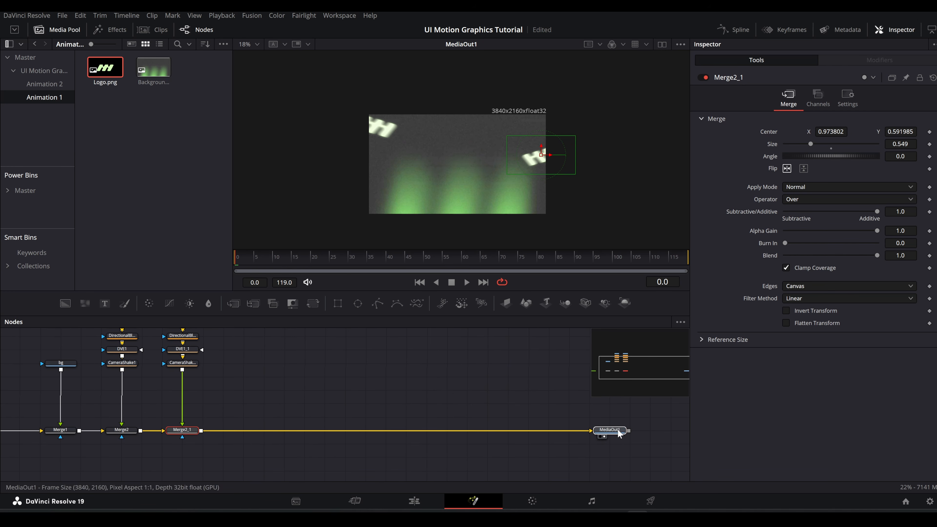
left_click_drag(69, 306, 82, 313)
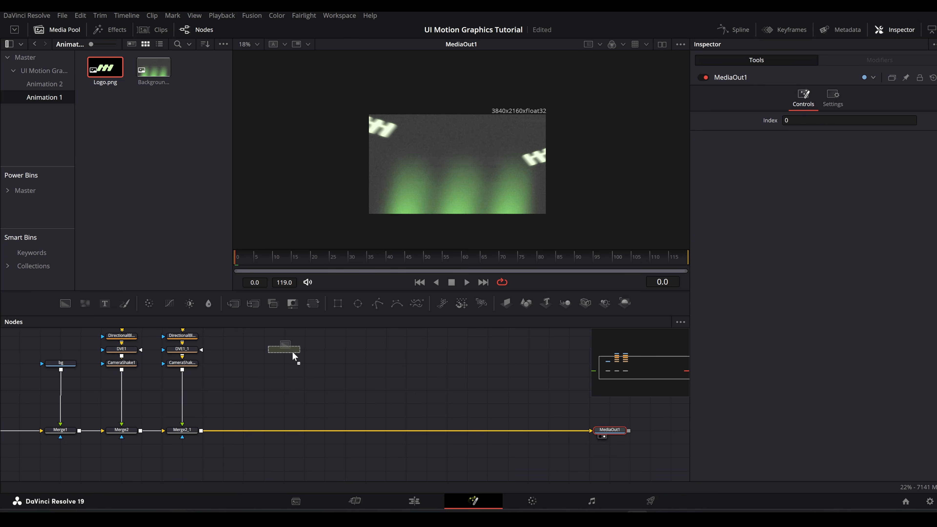
left_click_drag(294, 356, 295, 356)
left_click(806, 148)
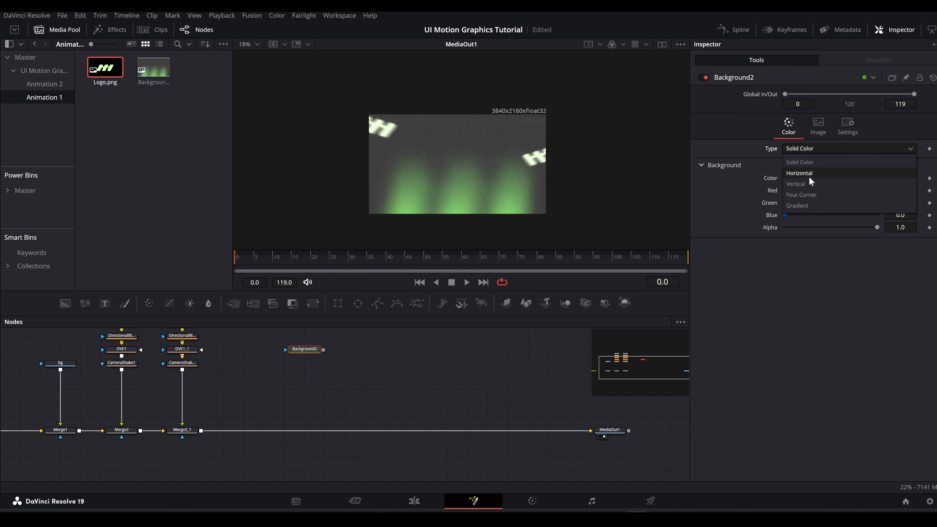
left_click(811, 200)
Step: Show the logo_1 image and the Background2 gradient side by side in two viewers
left_click_drag(217, 365, 246, 416)
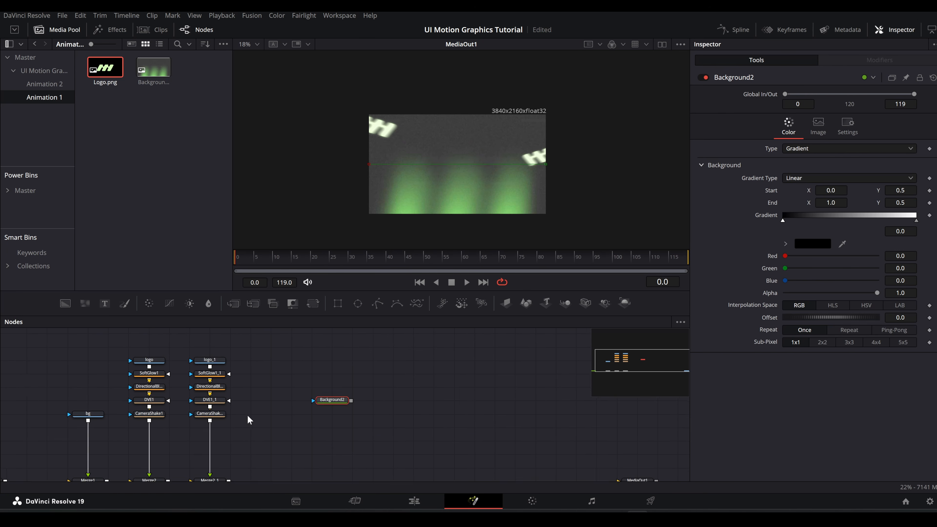
left_click(220, 361)
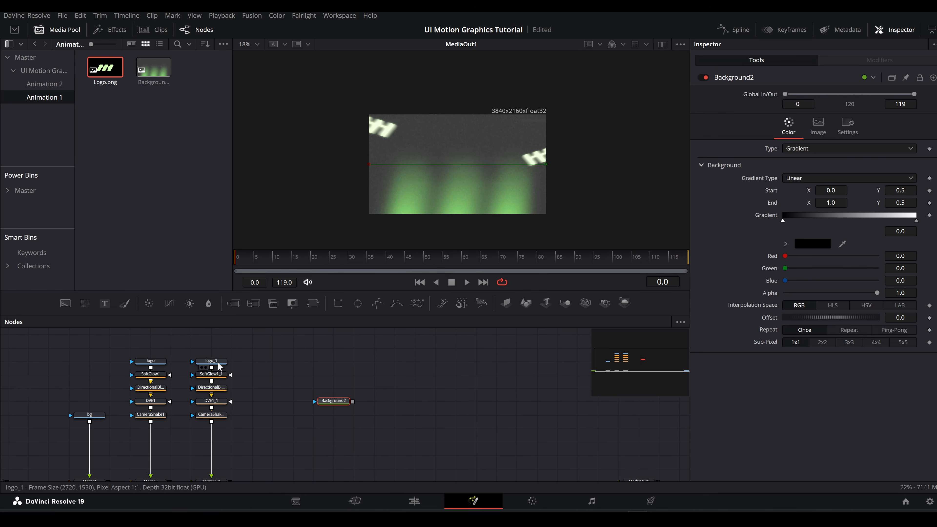
left_click(661, 44)
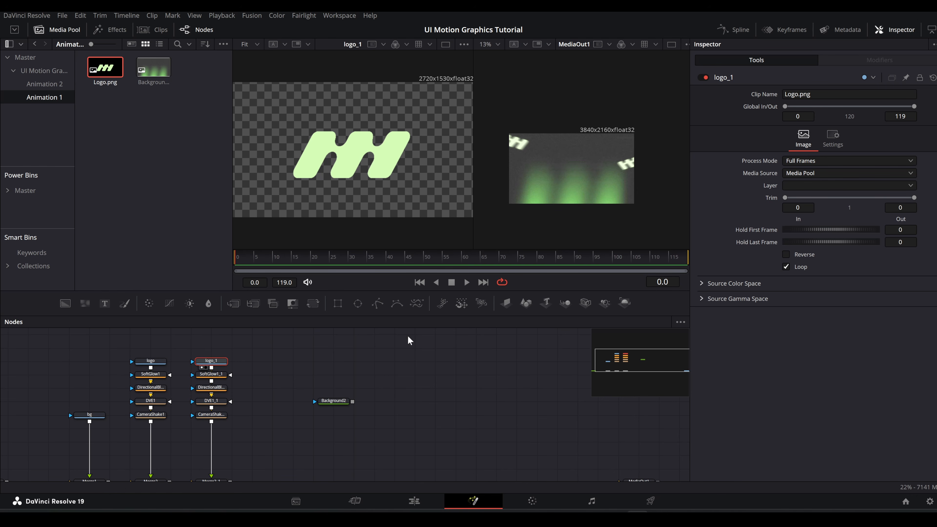
left_click(343, 403)
key("2")
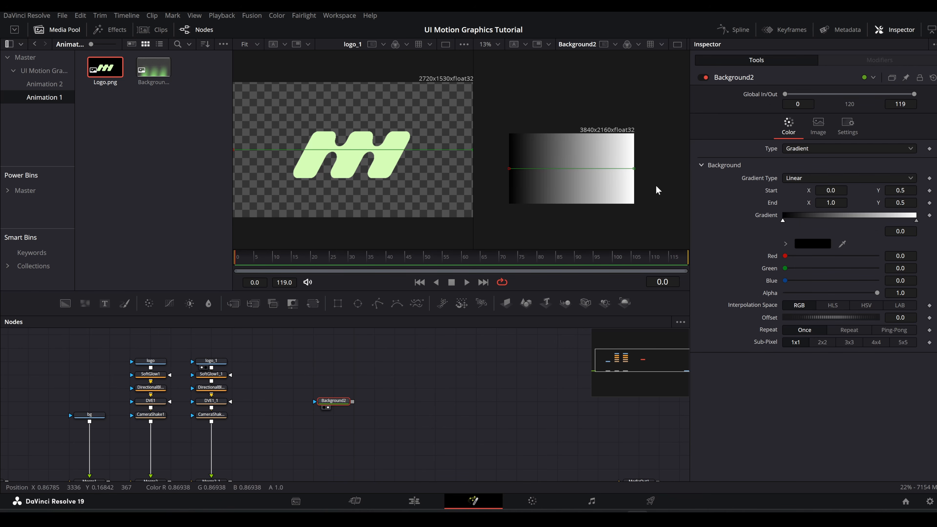
Step: Sample the logo's light green for both ends of Background2's gradient and return to a single viewer
left_click(916, 221)
left_click_drag(843, 244, 406, 134)
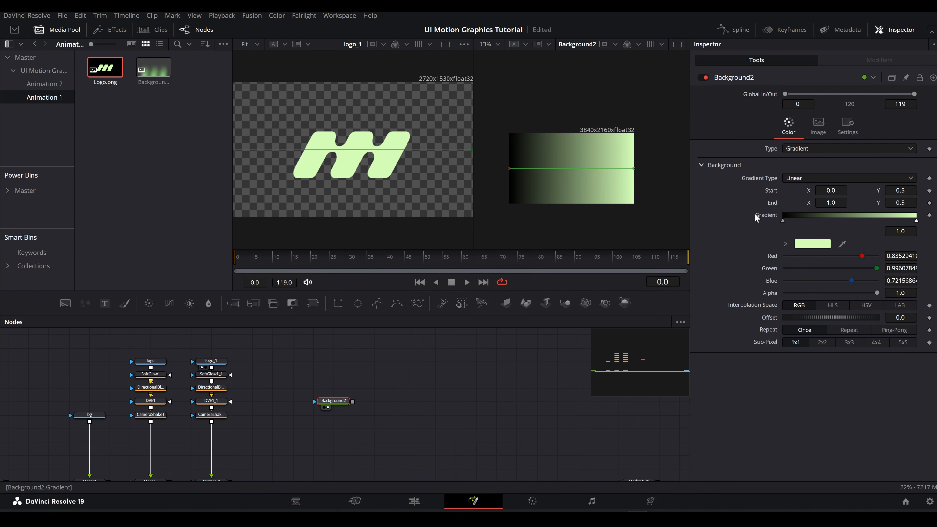
left_click(782, 220)
left_click_drag(843, 244, 299, 171)
left_click(677, 45)
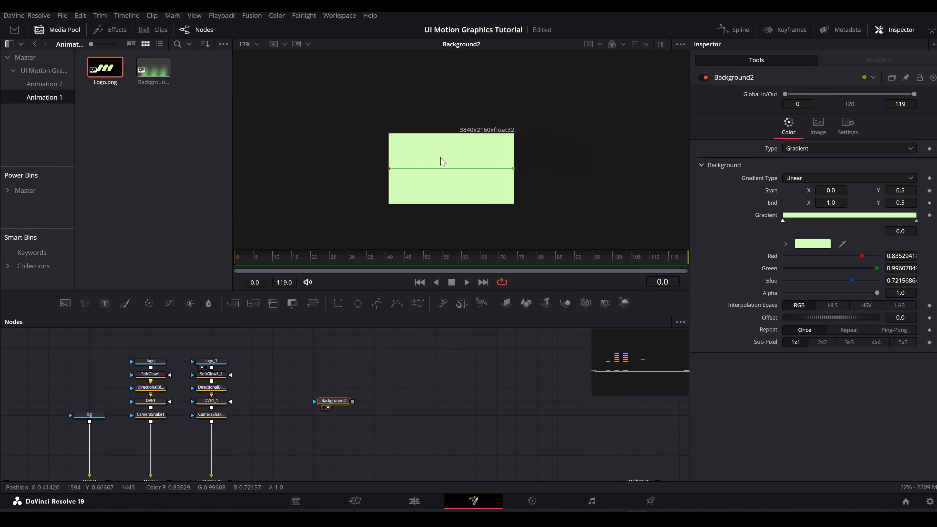
Step: Mask Background2 with an Ellipse nearly as tall as the frame and add a Soft Glow with threshold 0.102, gain 0.481 and glow size 23
left_click(358, 303)
left_click_drag(478, 169, 478, 170)
left_click(344, 401)
key("shift+space")
type("sglo")
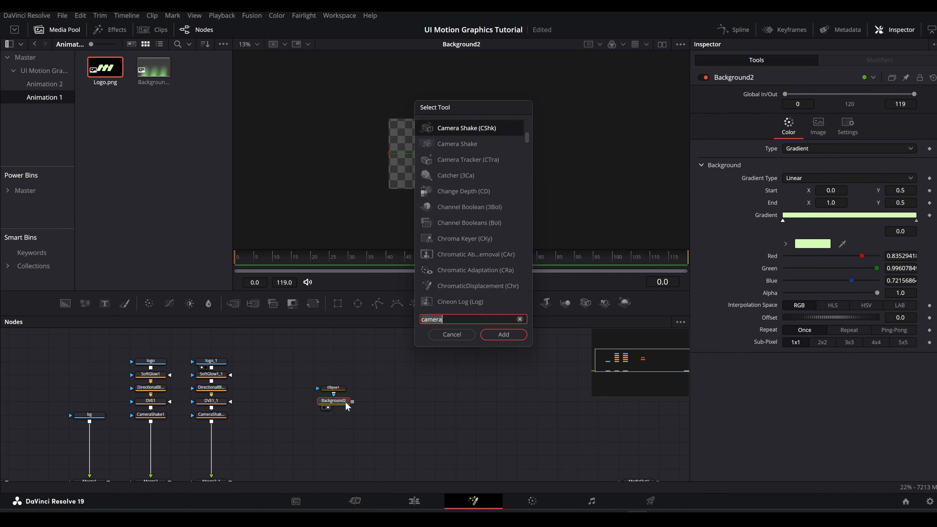
key("Return")
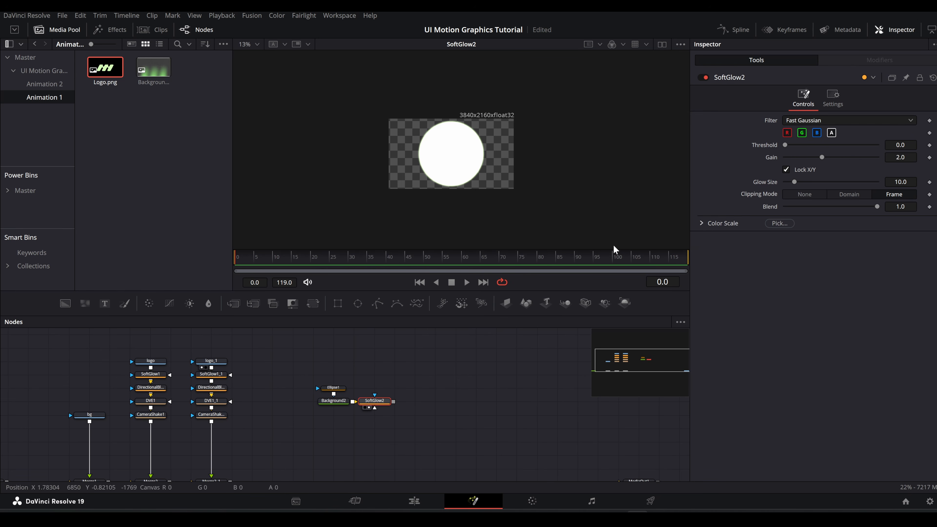
left_click_drag(843, 158, 794, 158)
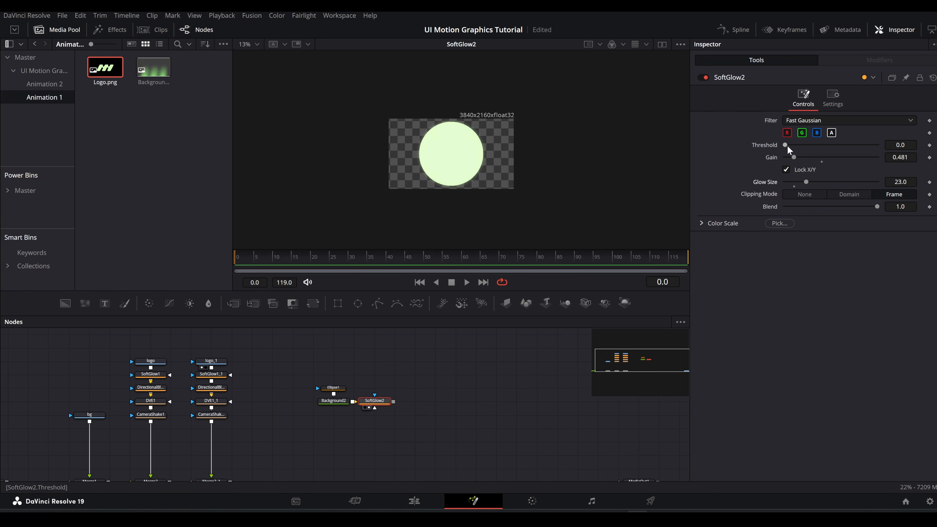
Step: Add an Edge Detect after the circle's Soft Glow, enable Edge Mask Overlay and set the blur to 0.508
key("shift+space")
type("edge")
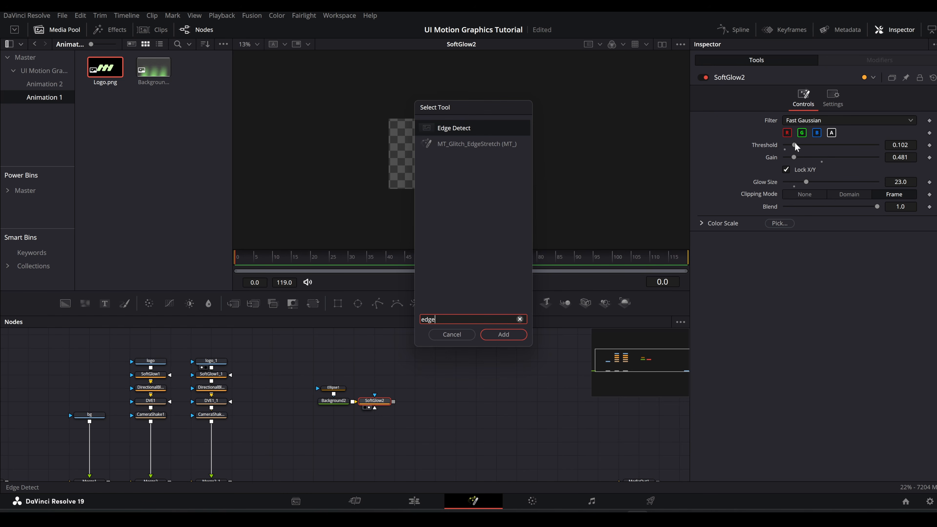
key("Return")
key("1")
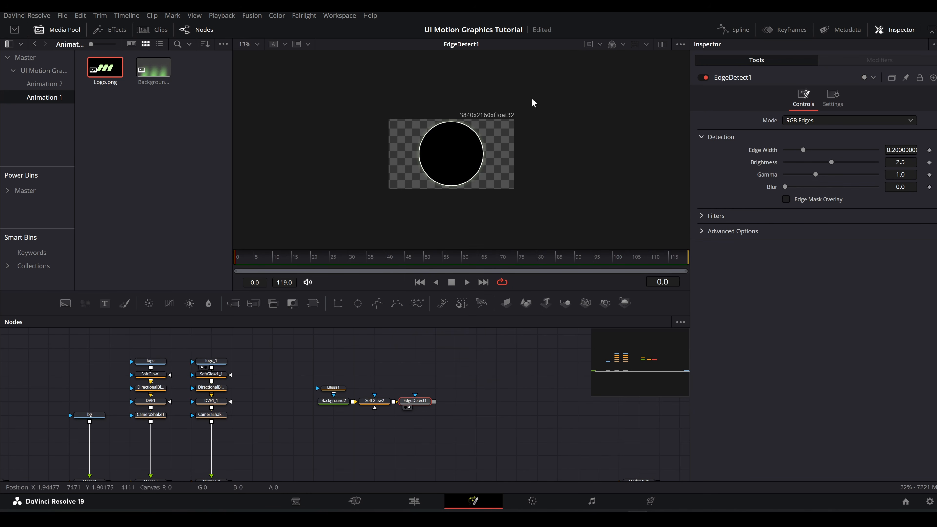
left_click(797, 201)
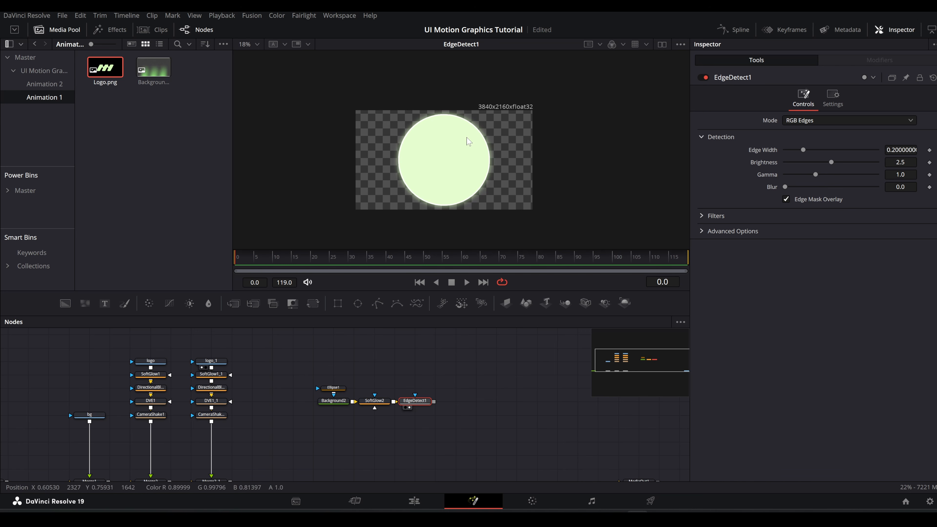
scroll(490, 146, "up", 5)
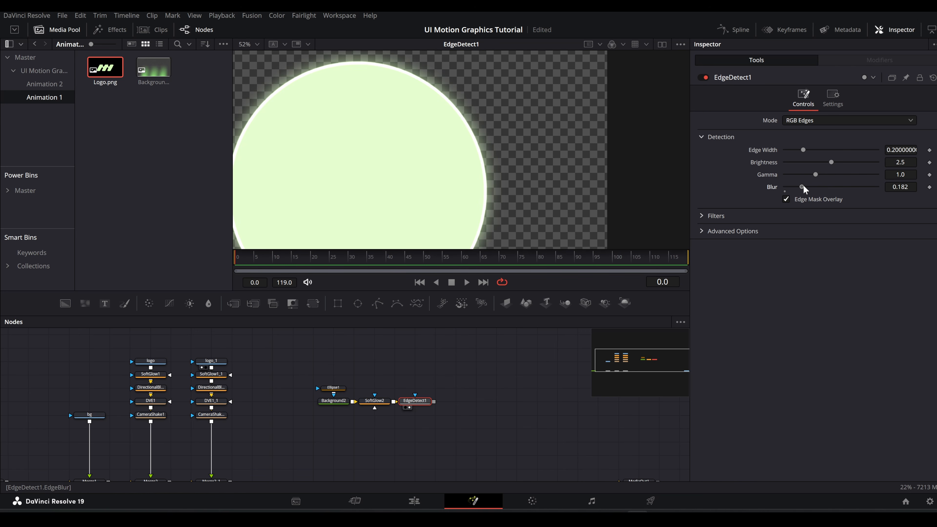
left_click_drag(803, 186, 833, 184)
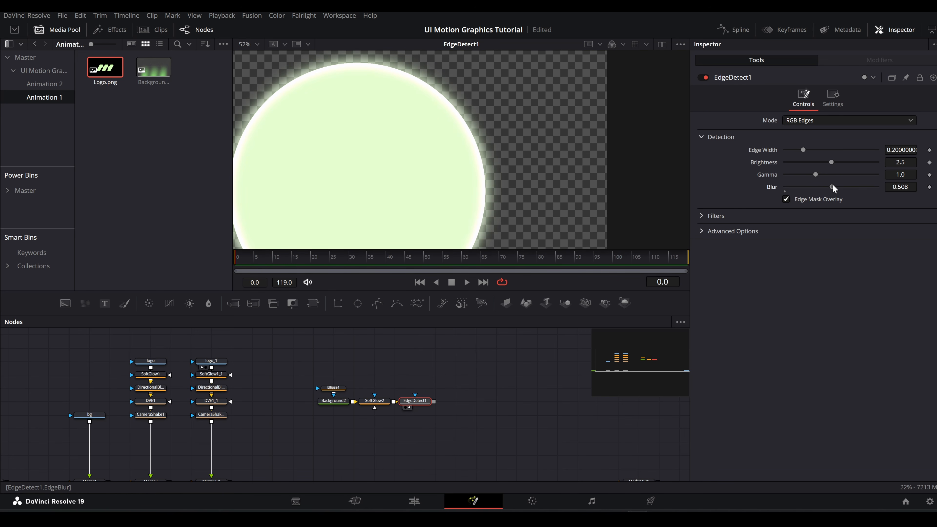
Step: Set the Edge Detect's blend to 0.658, then merge the circle branch after Merge2_1 and show MediaOut1 in the viewer
left_click(839, 106)
left_click_drag(869, 132, 845, 131)
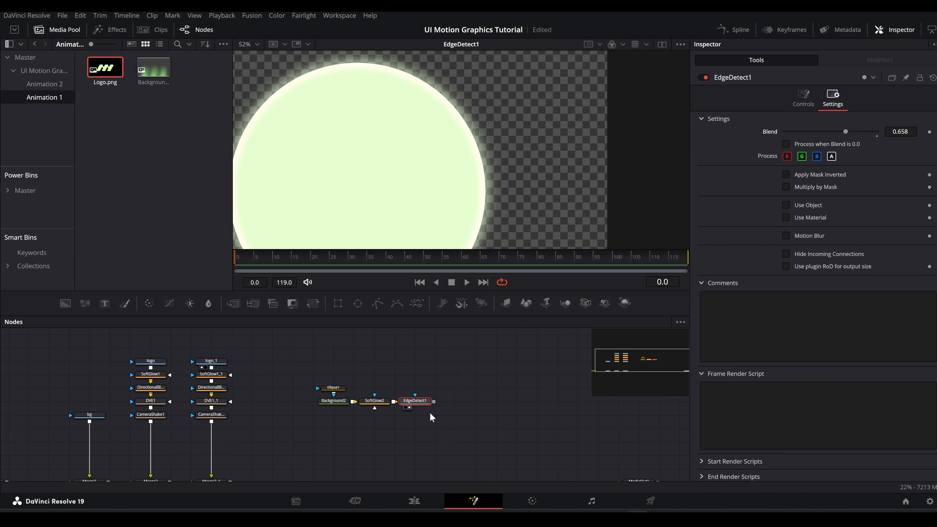
left_click_drag(365, 420, 254, 441)
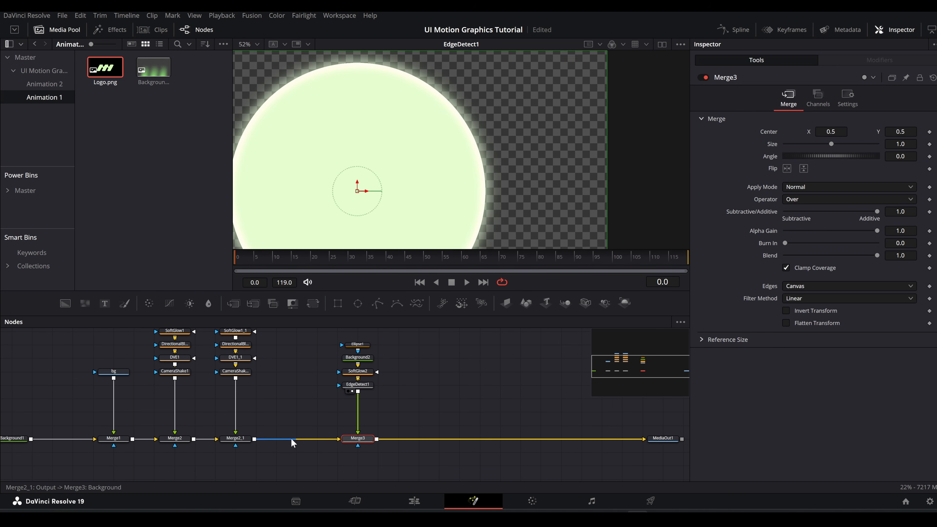
left_click(665, 440)
key("2")
scroll(483, 203, "down", 3)
scroll(444, 202, "down", 2)
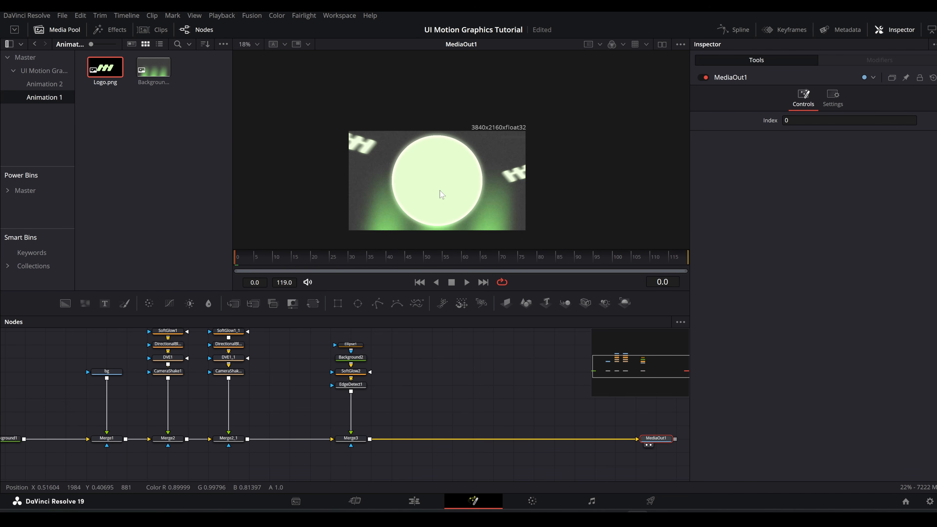
Step: Use Merge3 to move the circle to the frame's lower right, centred about X 0.737, Y 0.212, and set its size to 1.193
left_click(358, 439)
scroll(446, 166, "down", 3)
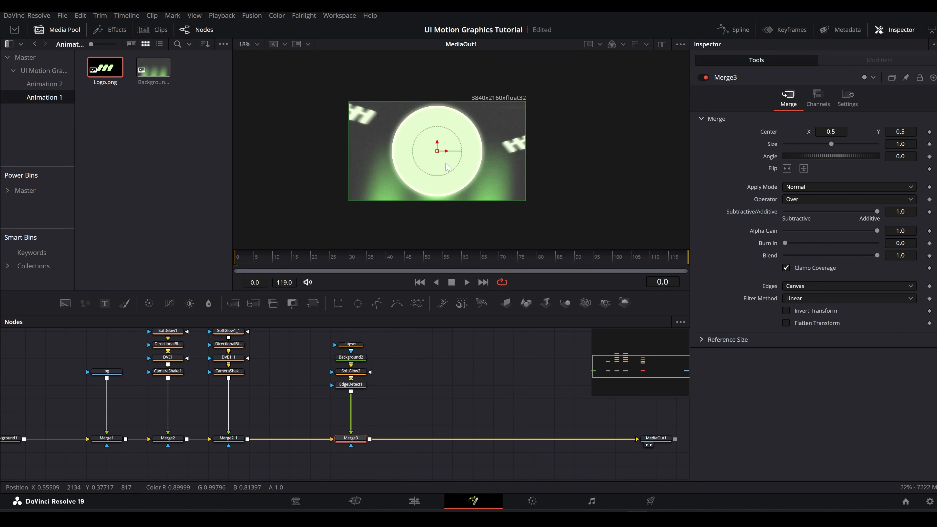
left_click_drag(439, 154, 481, 180)
left_click_drag(901, 144, 915, 144)
Step: Duplicate the circle's nodes with their merge, insert the copy after Merge3, and move it to about X 0.209, Y 0.217
left_click_drag(385, 350, 329, 478)
key("ctrl+c")
key("ctrl+v")
left_click_drag(402, 443, 430, 401)
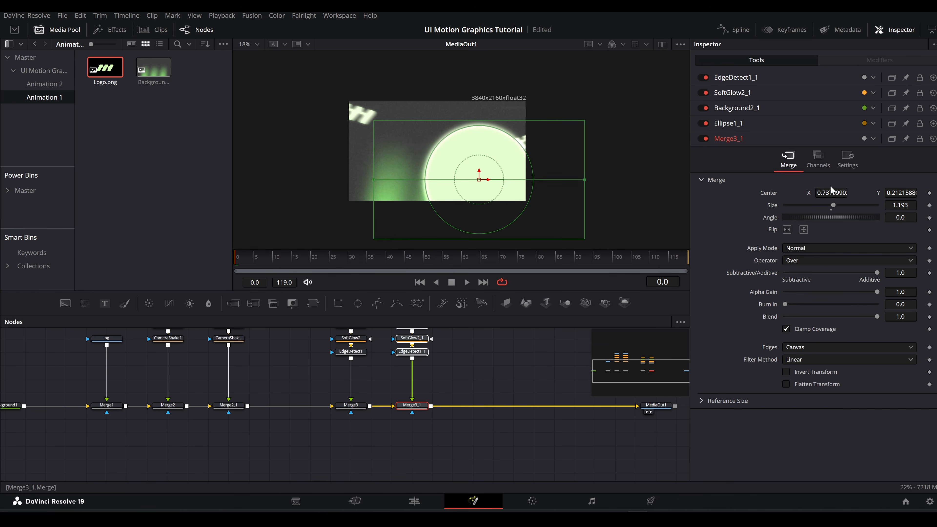
left_click_drag(831, 192, 800, 221)
Step: Reduce the right circle's merge size to 1.06 and shift the circle slightly down and outward
left_click(353, 406)
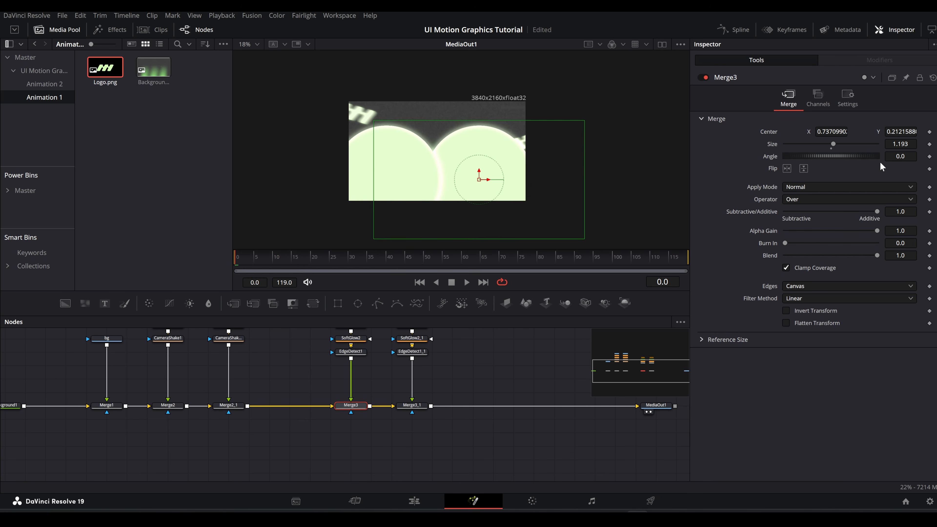
left_click_drag(901, 144, 876, 145)
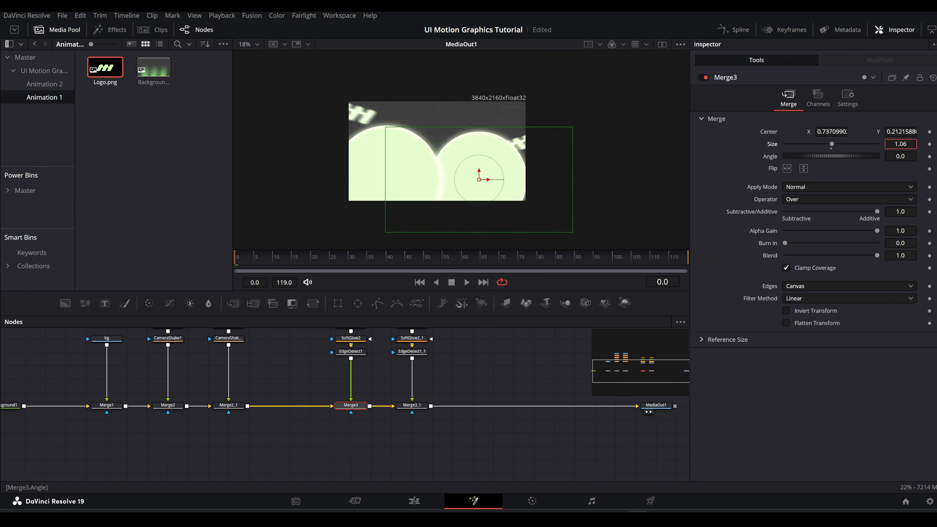
left_click_drag(481, 182, 488, 187)
Step: Add a Brightness Contrast after Merge3_1 with gain 0.94, lift -0.05 and brightness -0.06, and compare it switched off and on
left_click(412, 405)
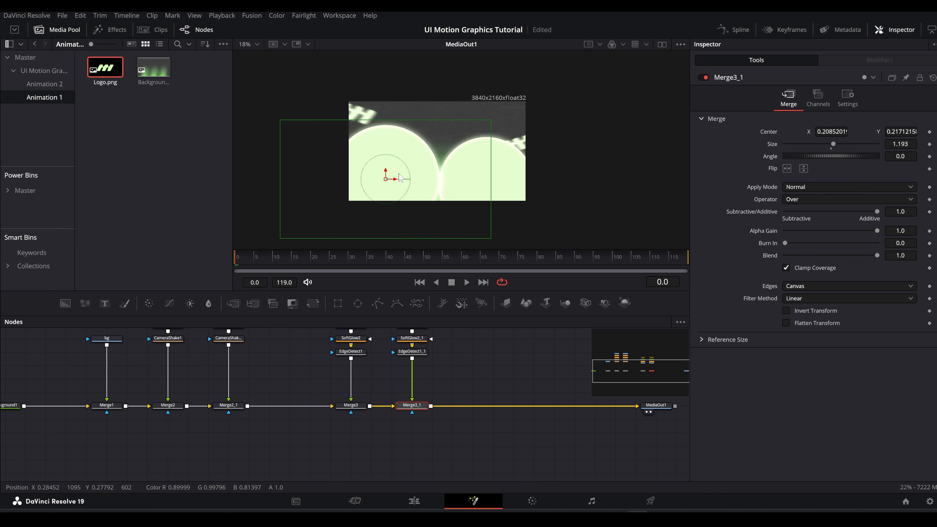
left_click(189, 304)
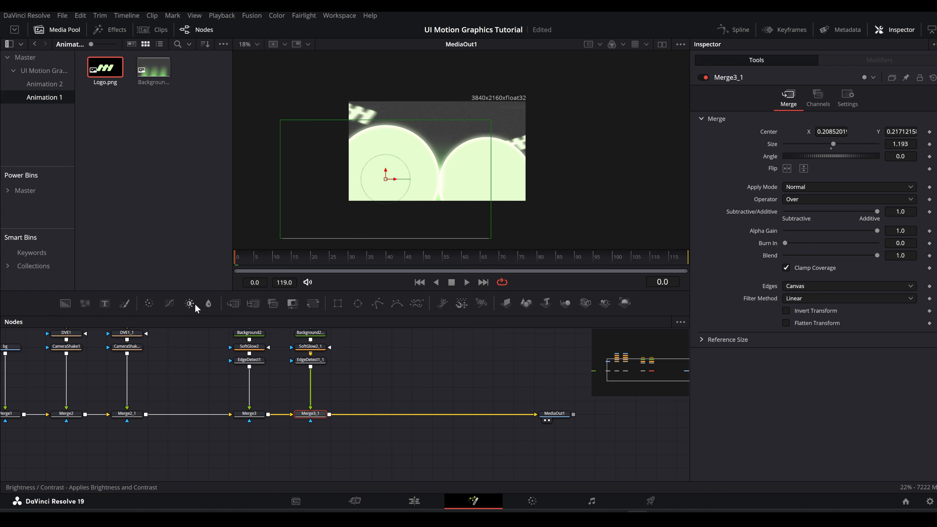
left_click_drag(831, 133, 829, 145)
left_click_drag(832, 182, 829, 181)
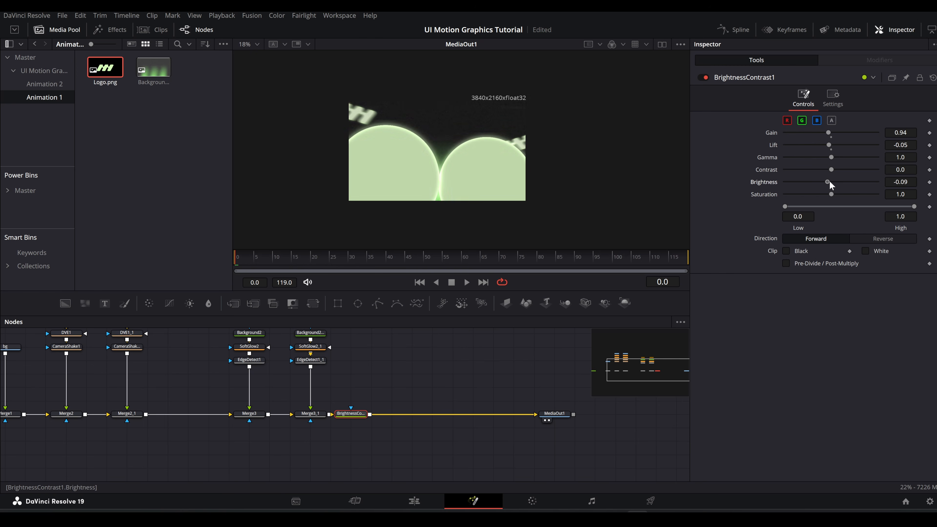
left_click(704, 78)
left_click(704, 78)
Step: Make room before MediaOut1 and merge in a Text node reading "MOVEMENTS" after the Brightness Contrast
left_click_drag(444, 379, 264, 415)
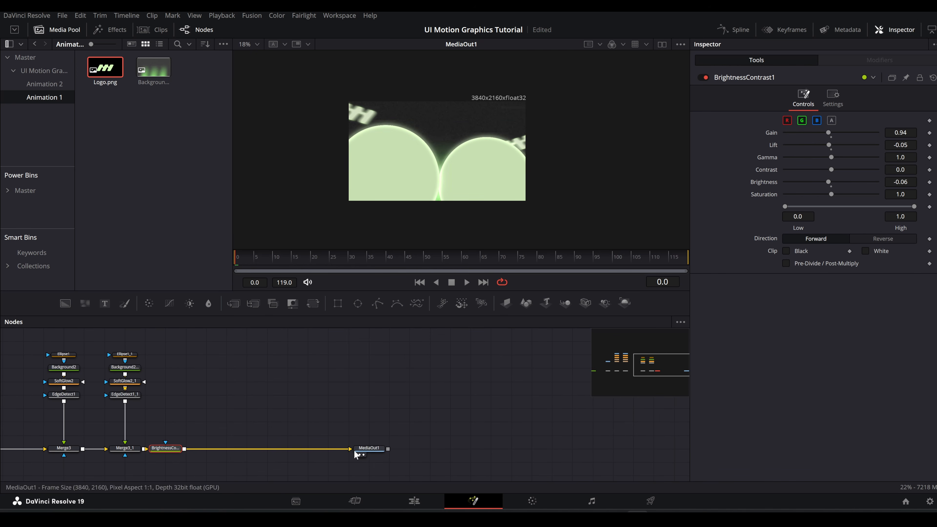
left_click_drag(375, 448, 575, 448)
left_click_drag(387, 391, 434, 372)
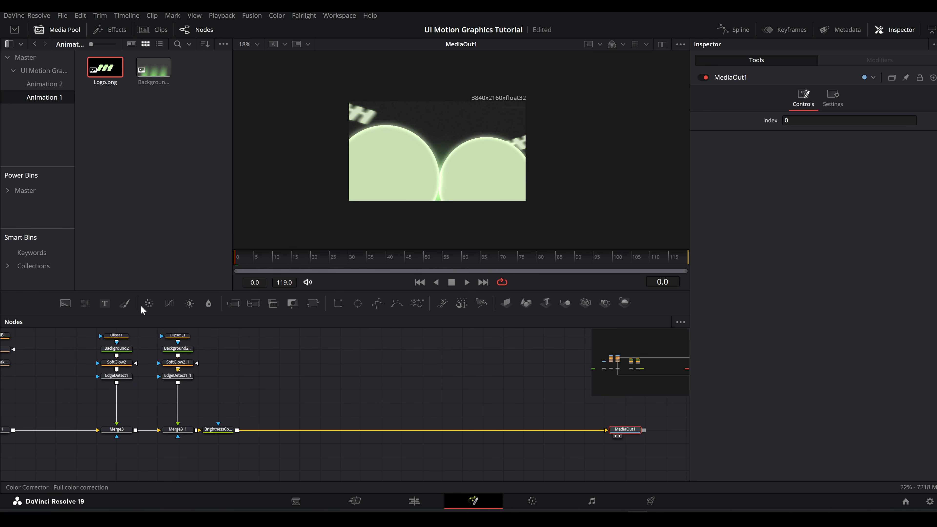
left_click_drag(181, 324, 239, 442)
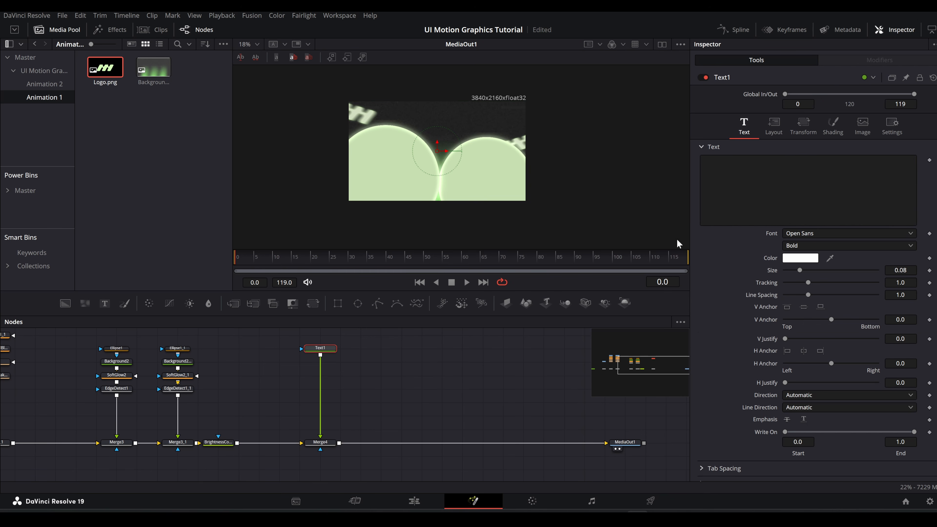
left_click(808, 190)
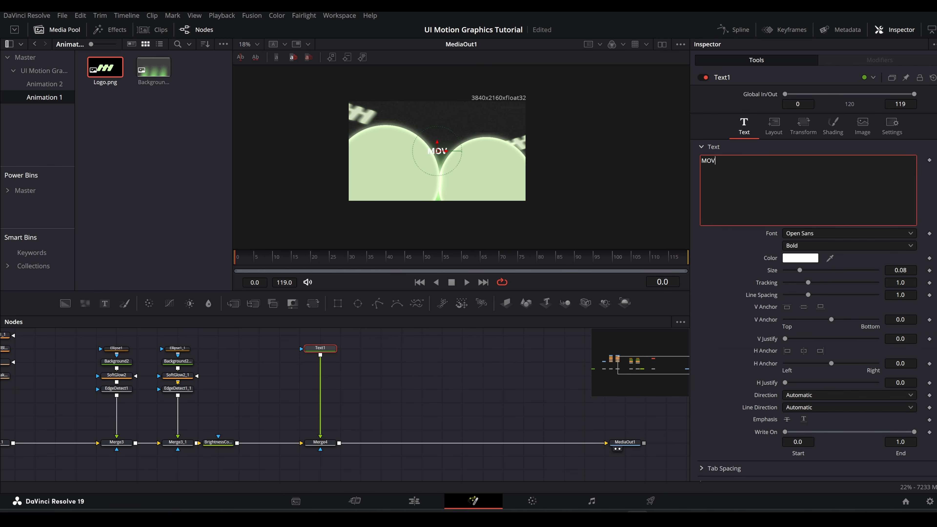
type("MOVEMENTS")
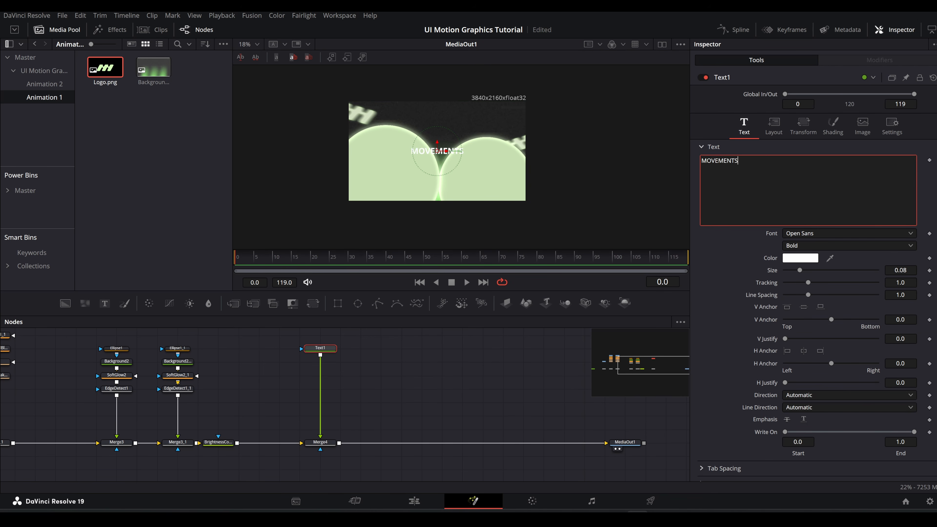
Step: Style the title in Helvetica Now Display Black Italic, size 0.1392, tracking 0.958, and raise it to the top of the frame
left_click(797, 236)
key("h")
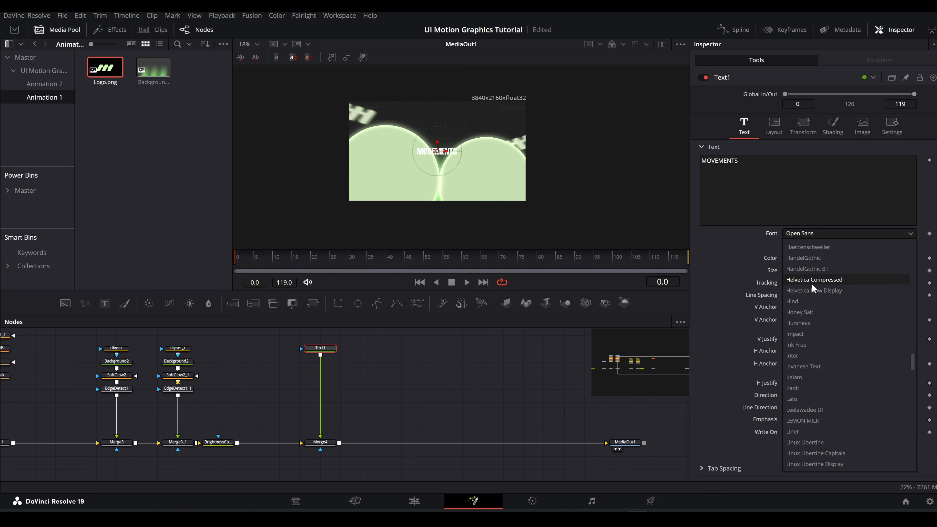
left_click(812, 289)
left_click(817, 246)
left_click(802, 455)
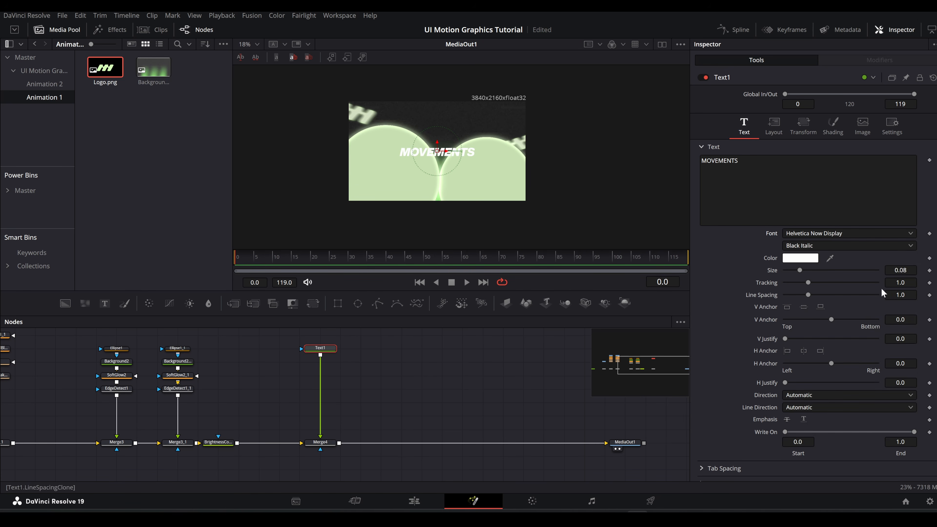
mouse_move(899, 271)
left_mouse_down()
mouse_move(922, 271)
mouse_move(897, 283)
left_mouse_up()
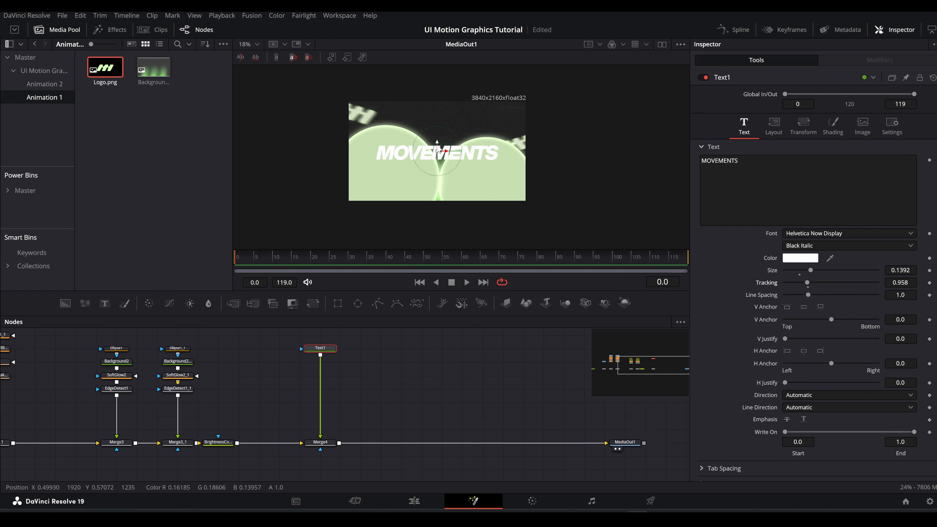
left_click_drag(437, 146, 437, 106)
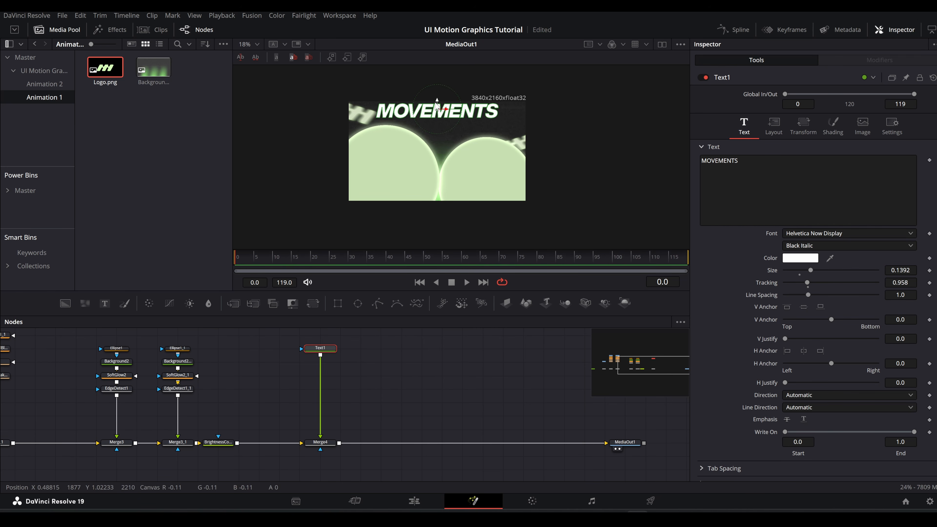
Step: Add a Shadow node after Text1 with a softness of about 0.004
scroll(436, 106, "up", 2)
key("shift+space")
type("SHADO")
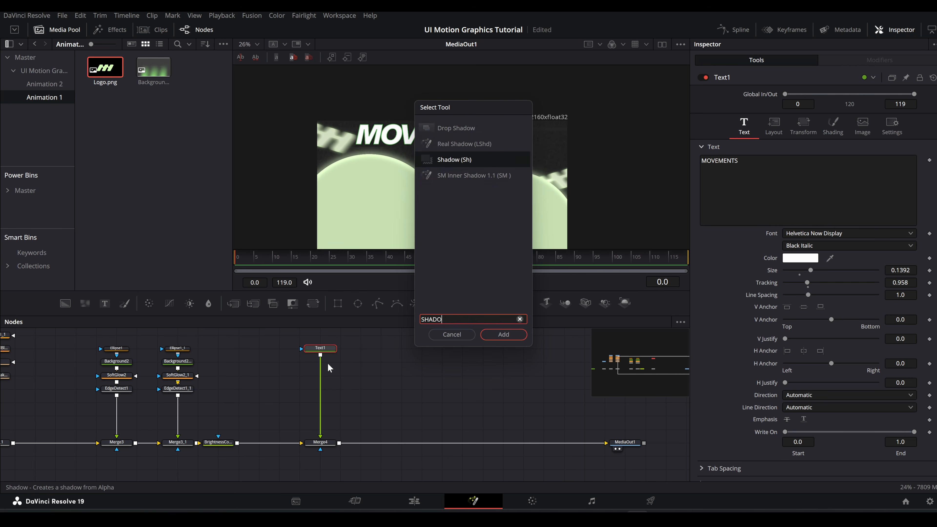
key("Return")
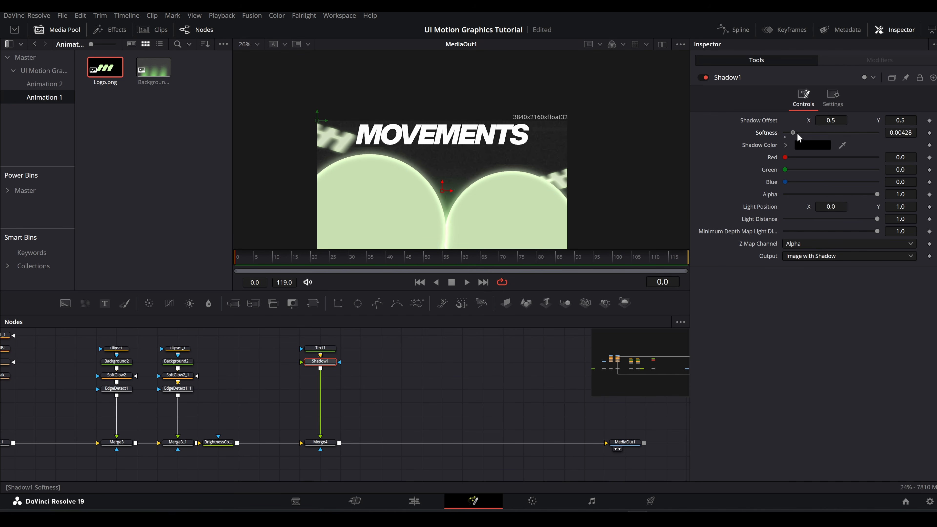
Step: Duplicate the Text1 node and merge the copy over the title after Shadow1
left_click_drag(386, 386, 476, 387)
left_click(410, 349)
key("ctrl+c")
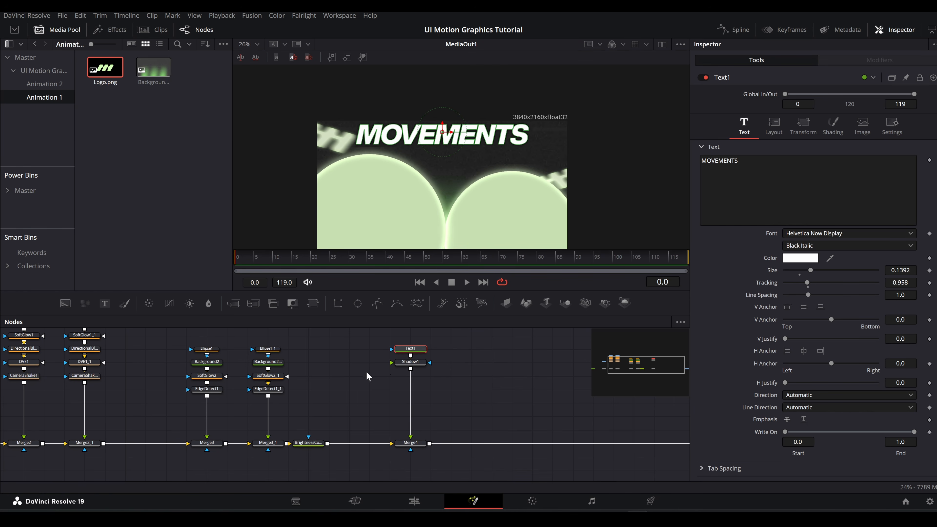
key("ctrl+v")
left_click_drag(388, 376, 411, 369)
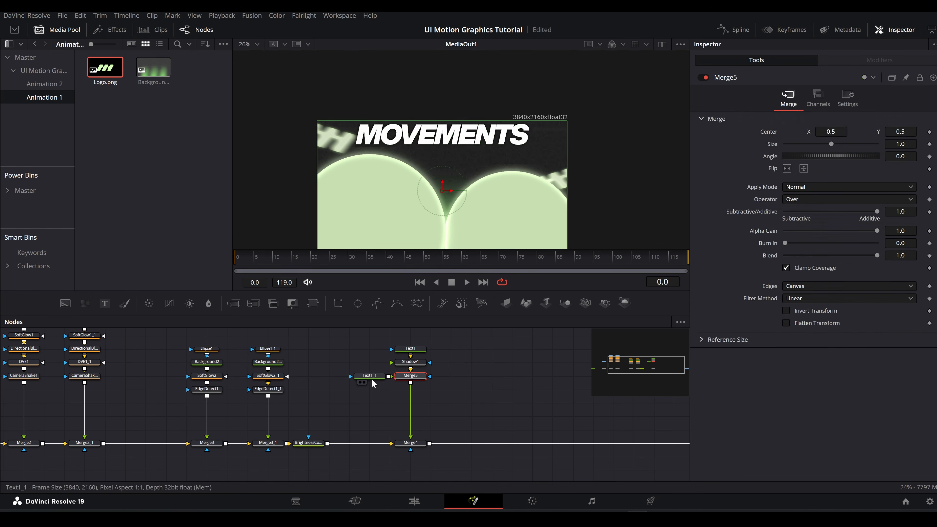
Step: Replace the copied text with "everyday to stay capabble"
left_click(371, 377)
left_click(779, 190)
key("ctrl+a")
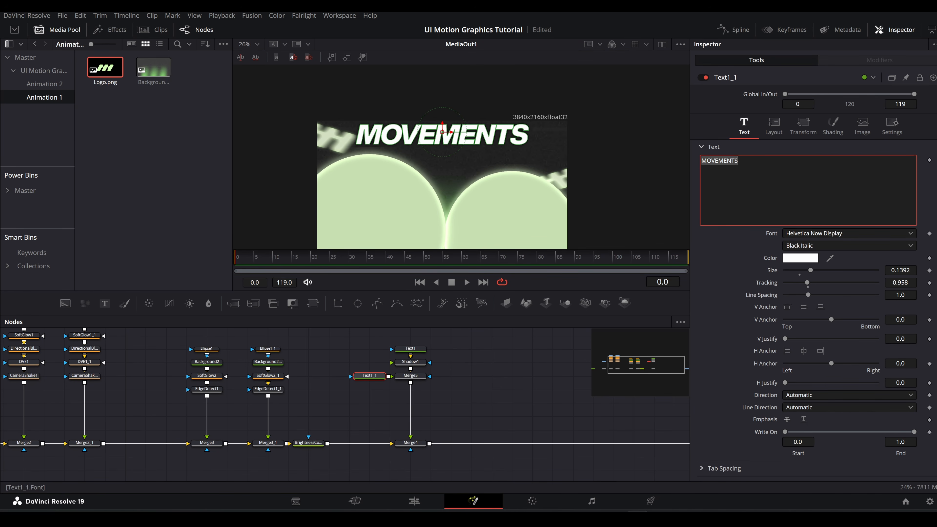
type("every")
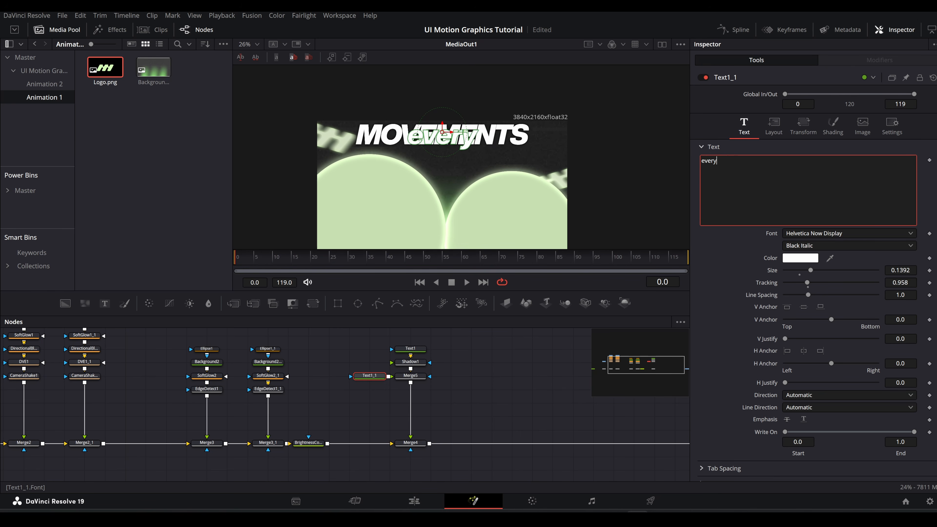
type("day to stay capabble")
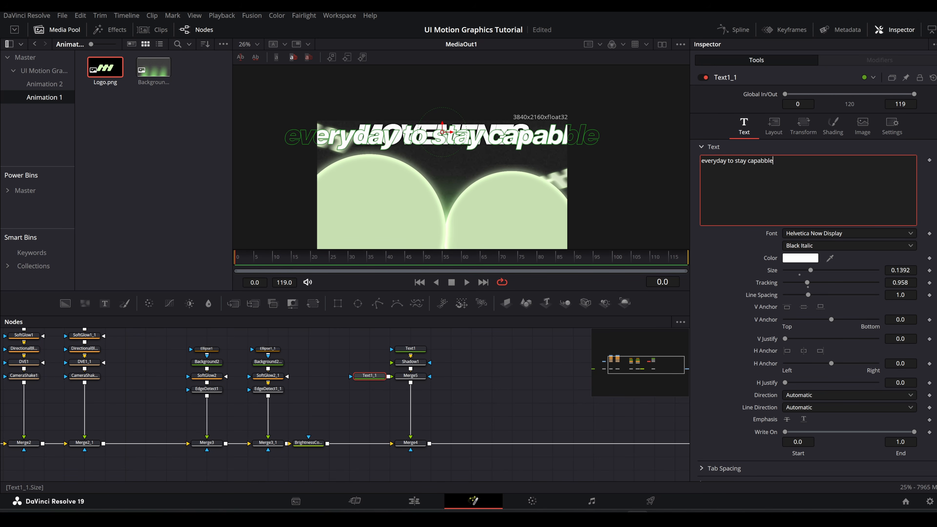
Step: Set the tagline to size 0.0775, Regular Italic and tracking 0.922, and place it just beneath MOVEMENTS
left_click_drag(811, 270, 799, 270)
left_click_drag(438, 137, 438, 158)
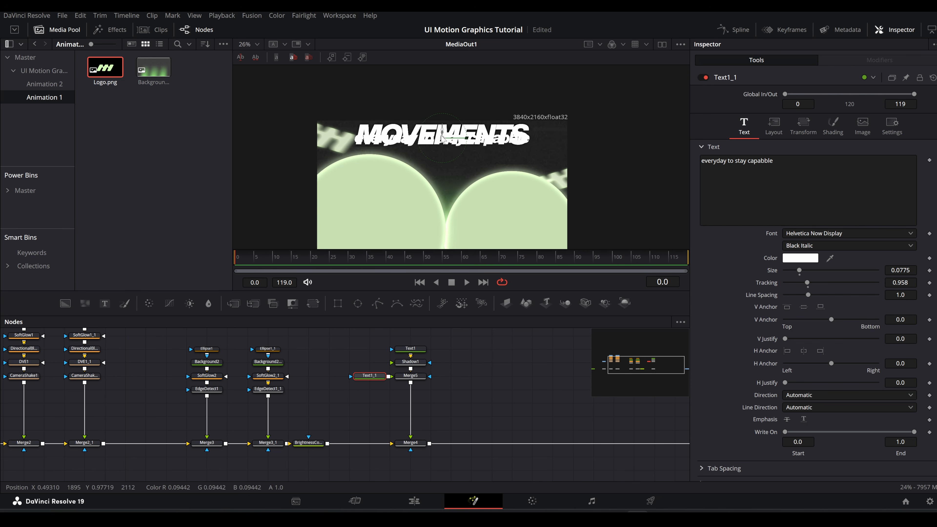
left_click(809, 245)
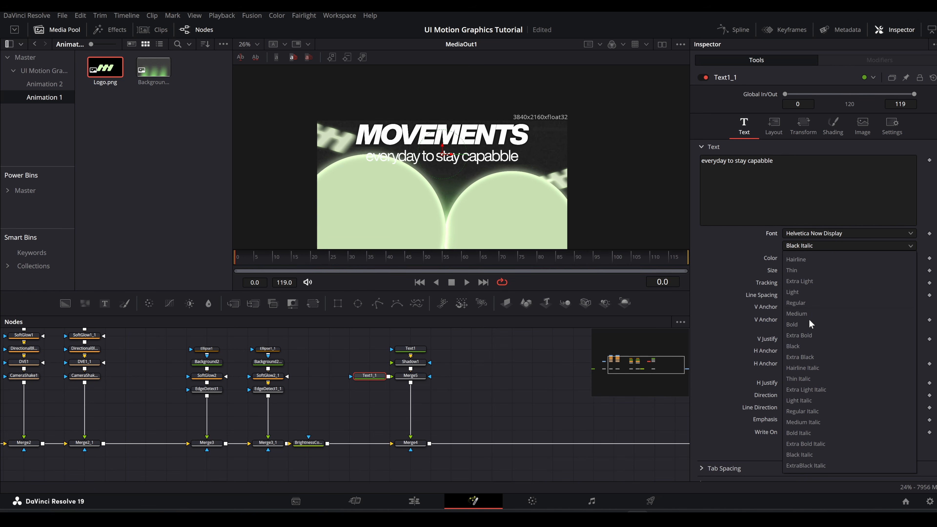
left_click(807, 399)
left_click(855, 247)
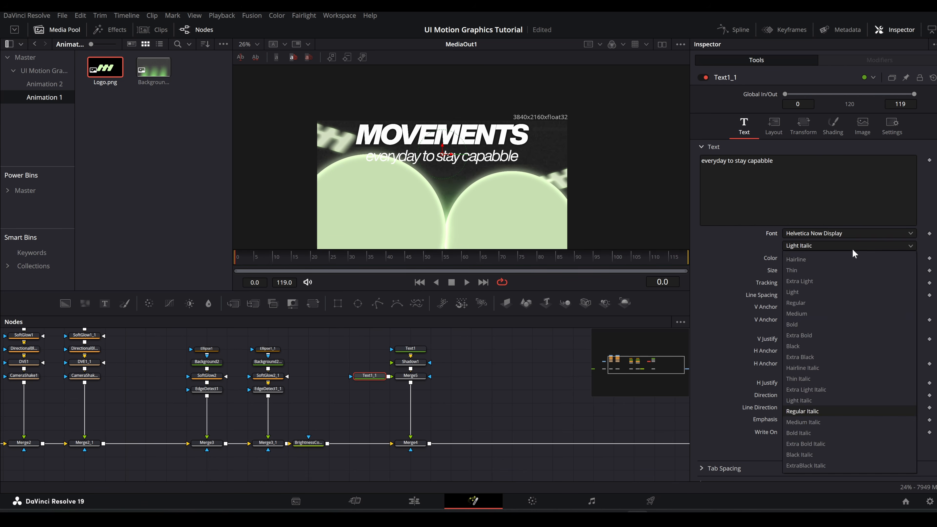
left_click(853, 250)
left_click_drag(900, 283, 885, 283)
Step: Correct the tagline's last word to "capable"
key("space")
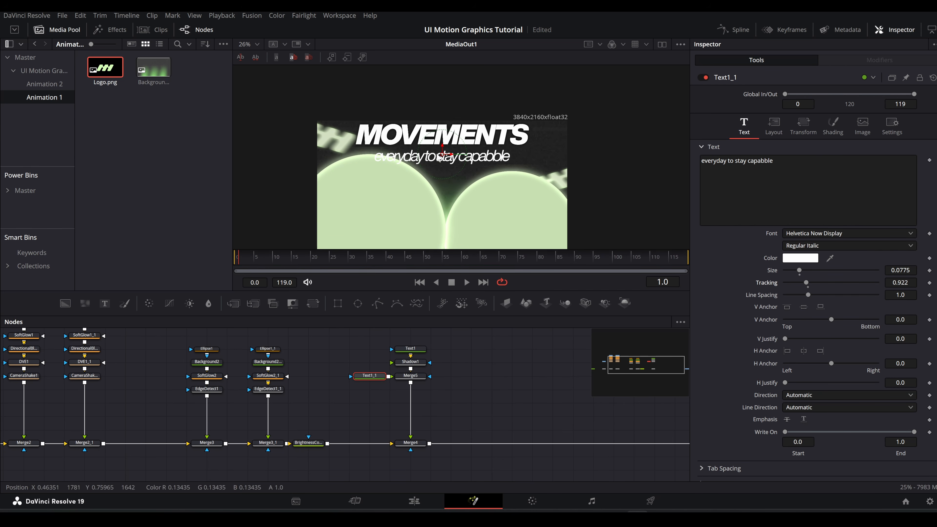
scroll(439, 152, "up", 3)
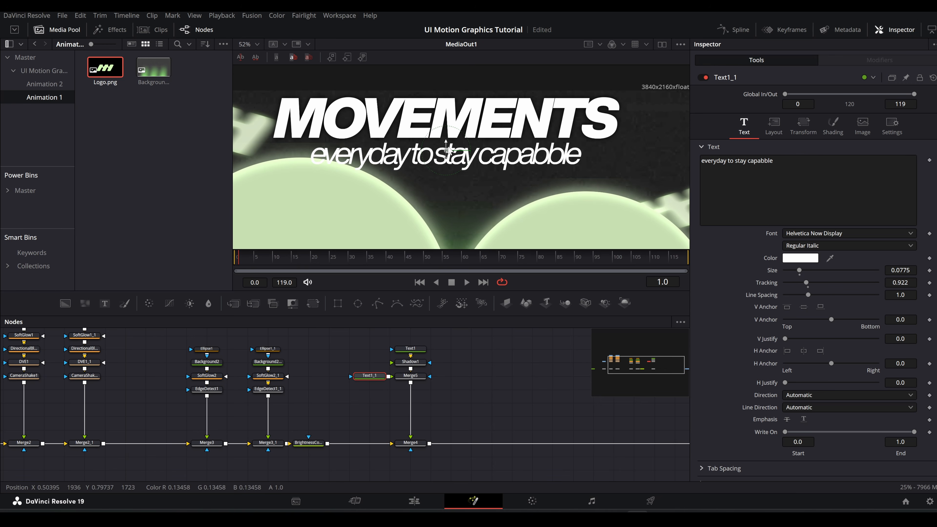
scroll(448, 147, "up", 2)
left_click(765, 161)
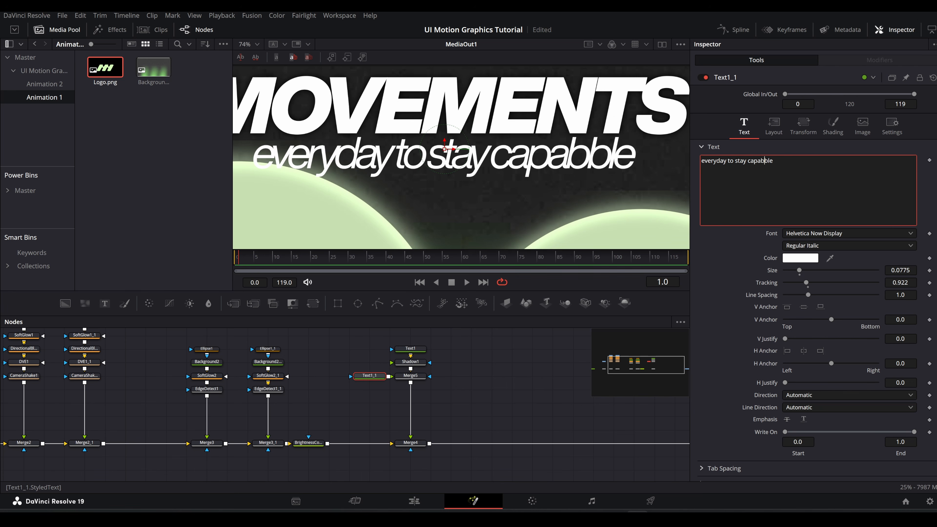
key("BackSpace")
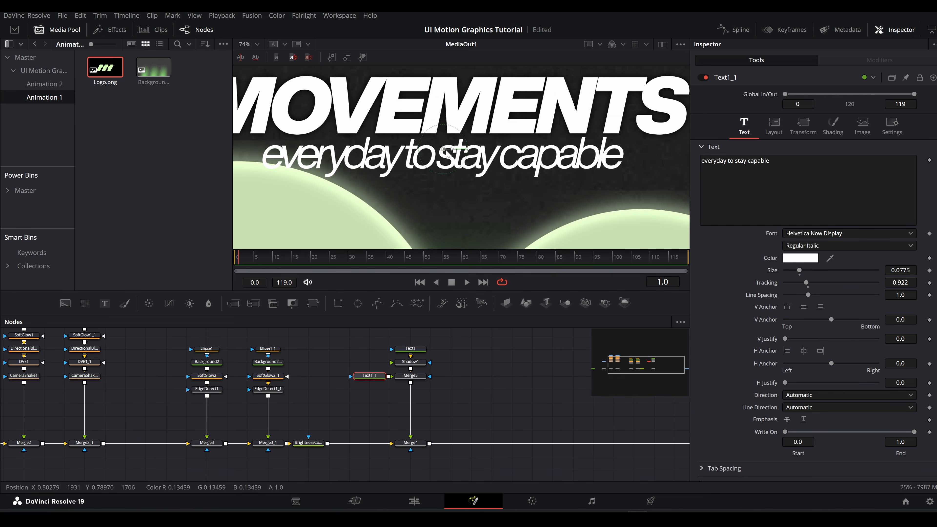
Step: Apply Character Level Styling to the tagline and select the word "stay" in its modifier
right_click(770, 193)
left_click(783, 225)
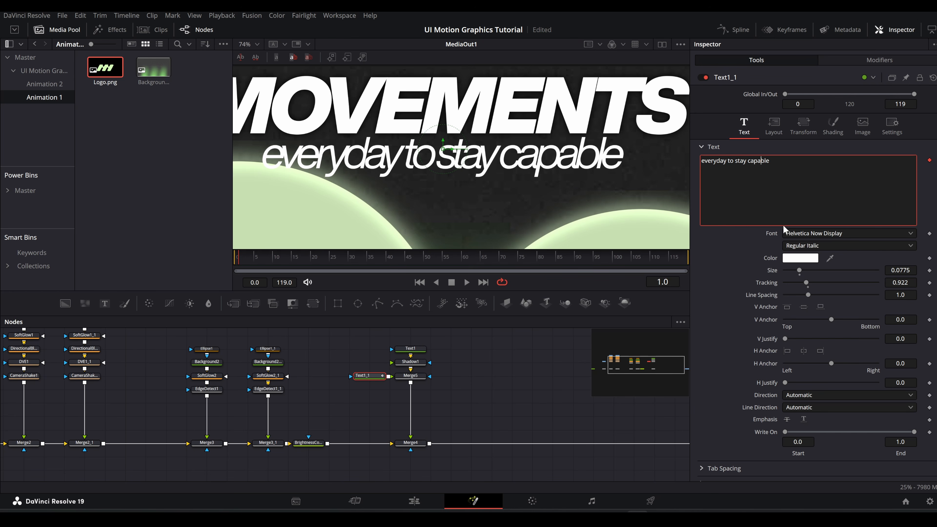
left_click(875, 59)
scroll(467, 168, "up", 2)
left_click_drag(412, 199, 496, 166)
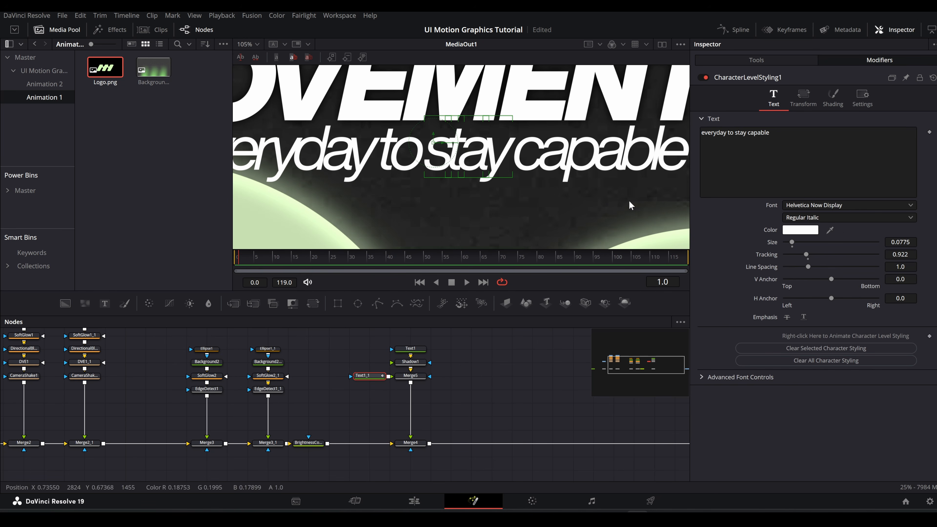
Step: Colour the word "stay" in the tagline with the light green sampled from the circles
scroll(630, 203, "down", 2)
left_click_drag(830, 230, 593, 166)
scroll(552, 177, "down", 10)
scroll(533, 155, "up", 4)
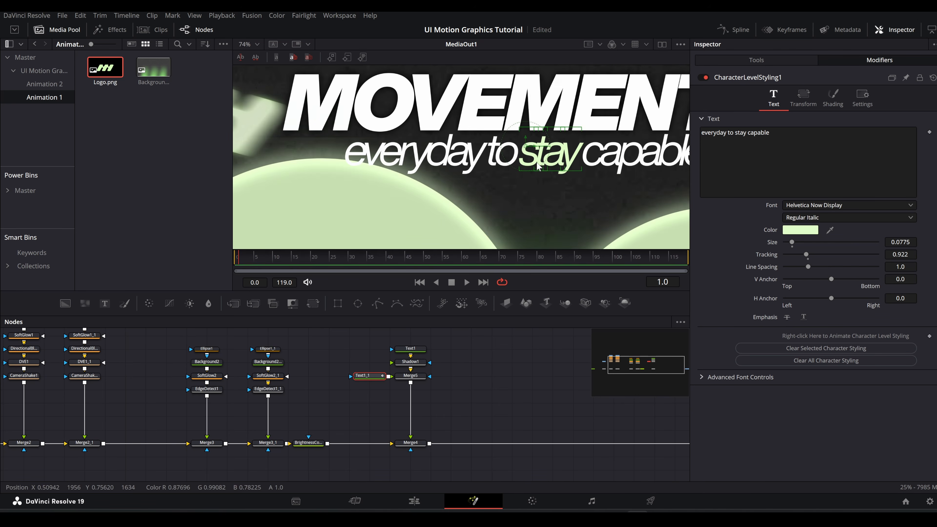
scroll(534, 166, "down", 2)
scroll(534, 173, "up", 1)
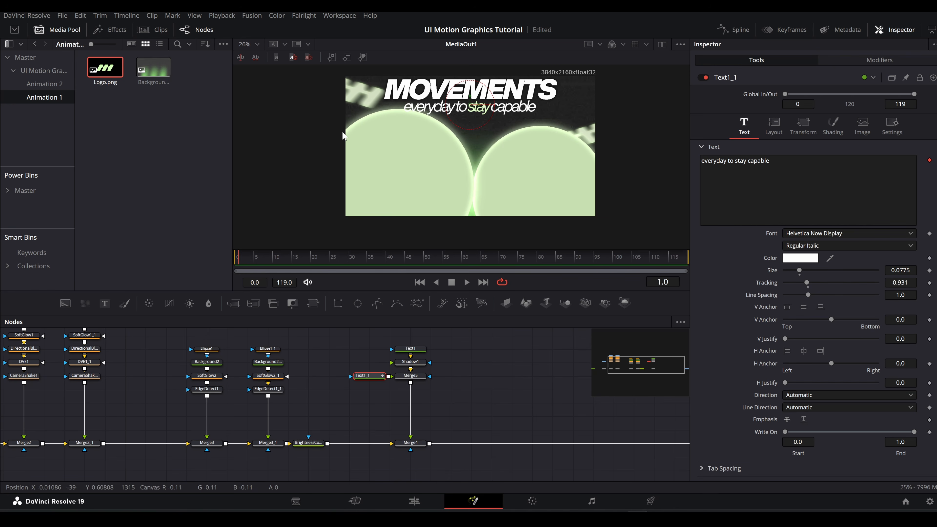
Step: Add a Displace node beside the title branch and merge it into the main chain after Merge4
left_click_drag(473, 378, 368, 393)
key("shift+space")
type("SHADO")
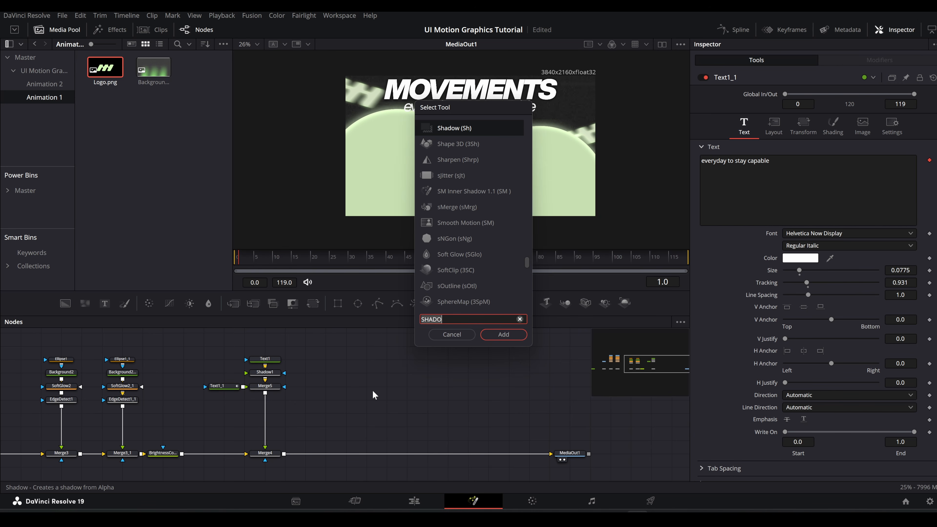
key("BackSpace")
key("BackSpace")
key("BackSpace")
key("BackSpace")
key("BackSpace")
type("displace")
key("Return")
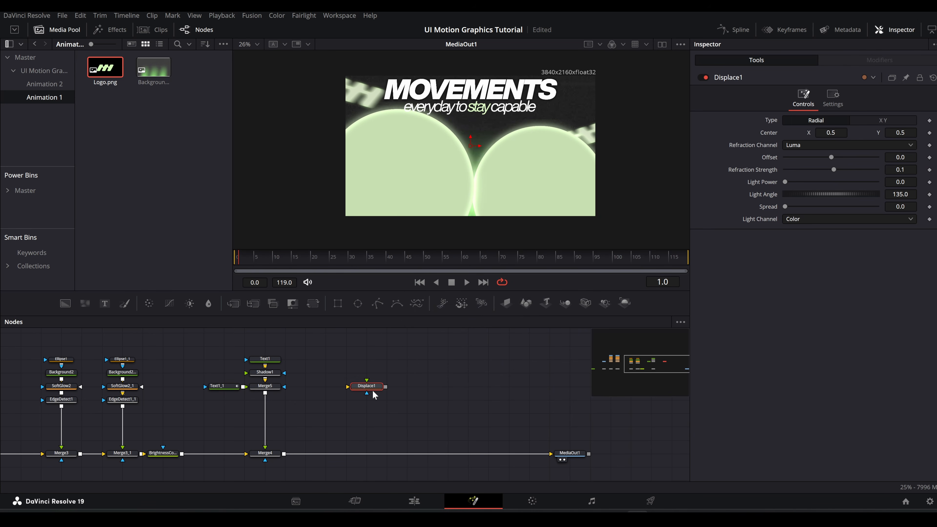
left_click_drag(385, 387, 284, 453)
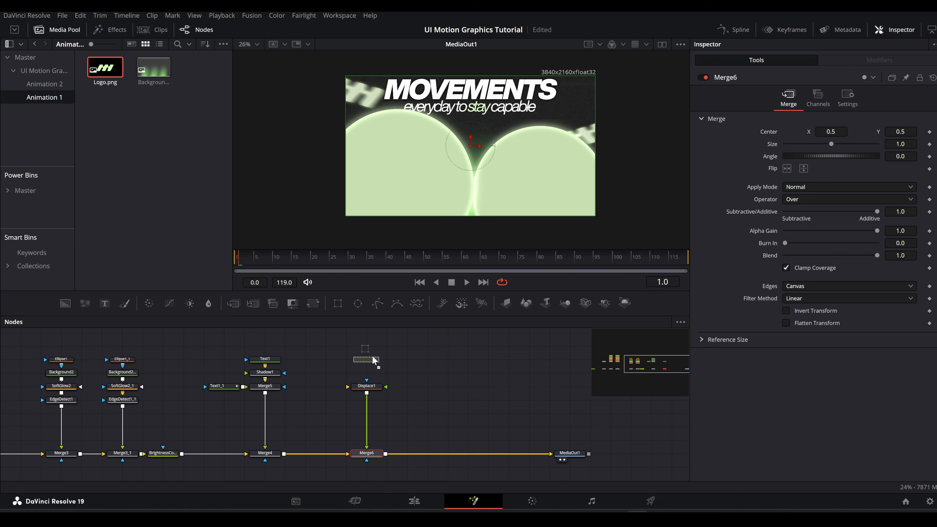
Step: Mask Displace1 with a rectangle about 0.259 wide and 0.486 high, corner radius 0.112, placed over the left circle
left_click_drag(374, 361, 501, 382)
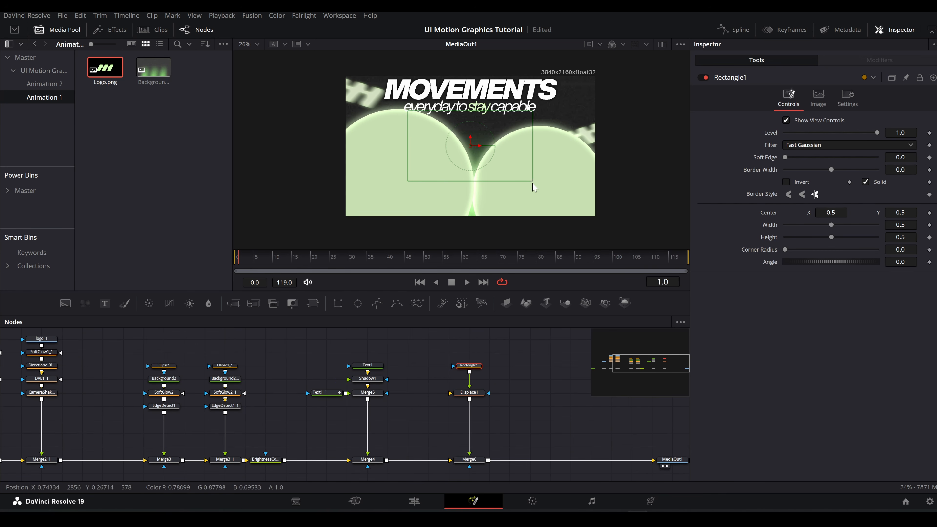
left_click_drag(534, 187, 513, 185)
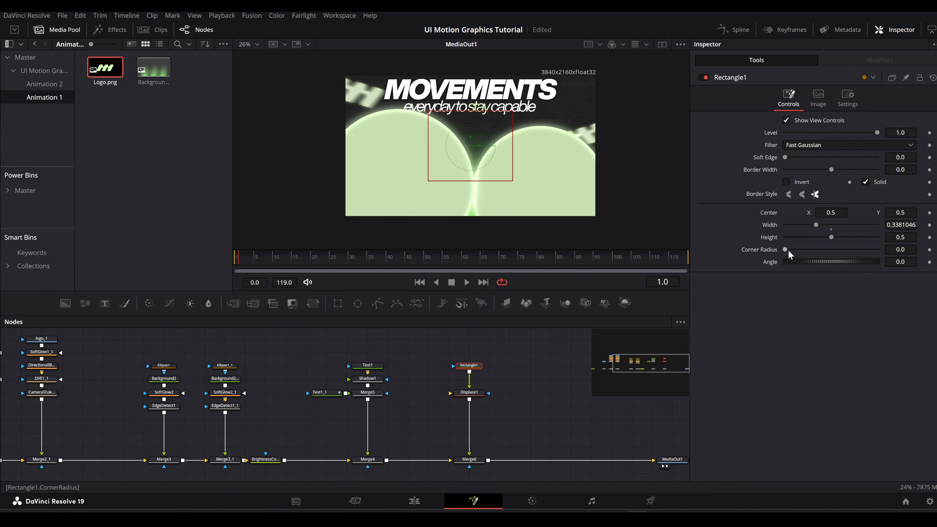
left_click_drag(788, 252, 798, 251)
left_click_drag(469, 146, 417, 159)
left_click(455, 191)
left_click_drag(458, 191, 446, 192)
left_click_drag(447, 191, 449, 191)
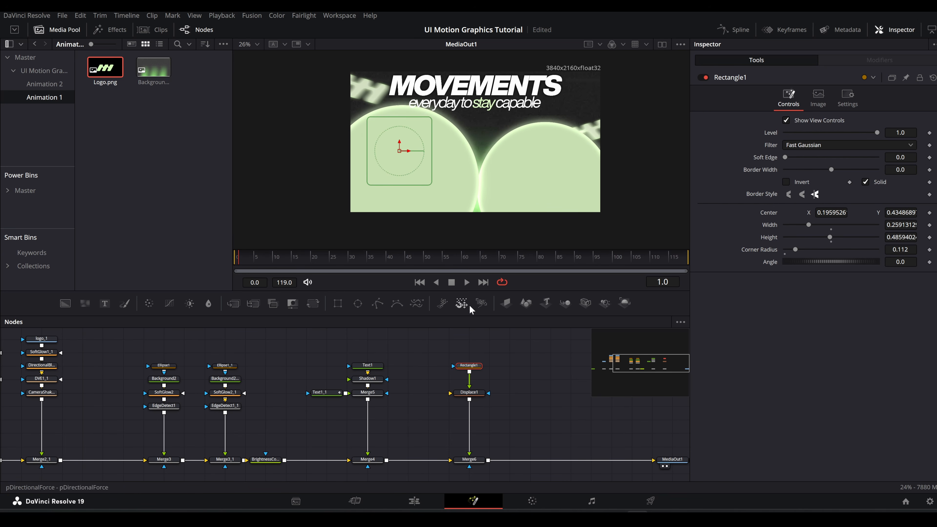
Step: Set Displace1's offset to -1.0 and its refraction strength to -4.0
left_click(479, 394)
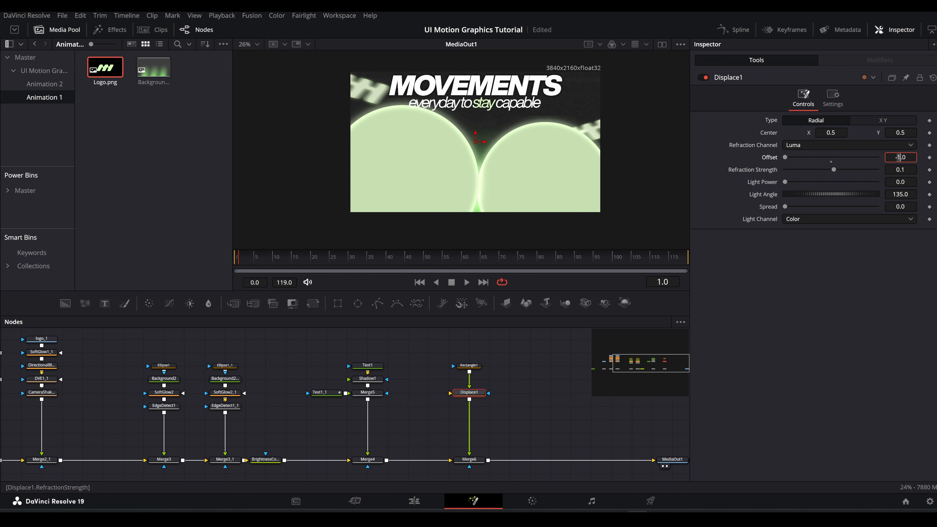
left_click(916, 170)
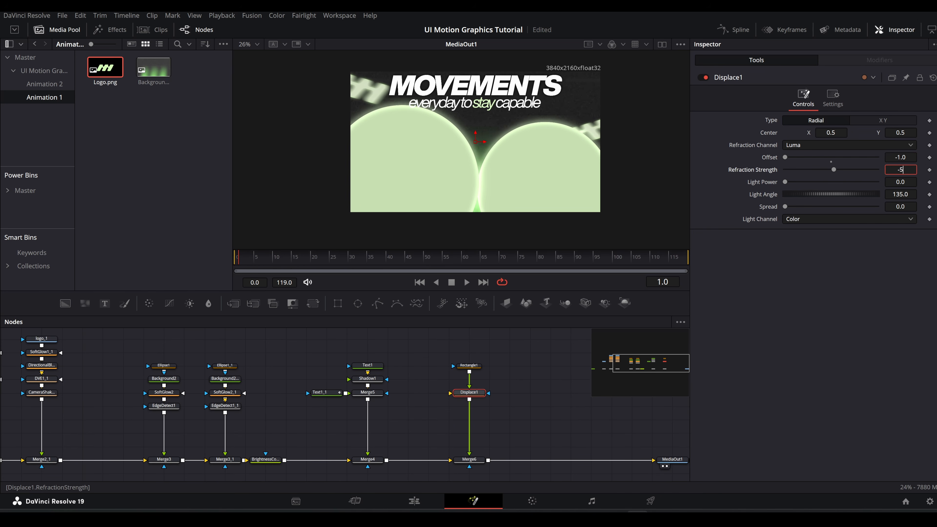
type("-4")
key("Return")
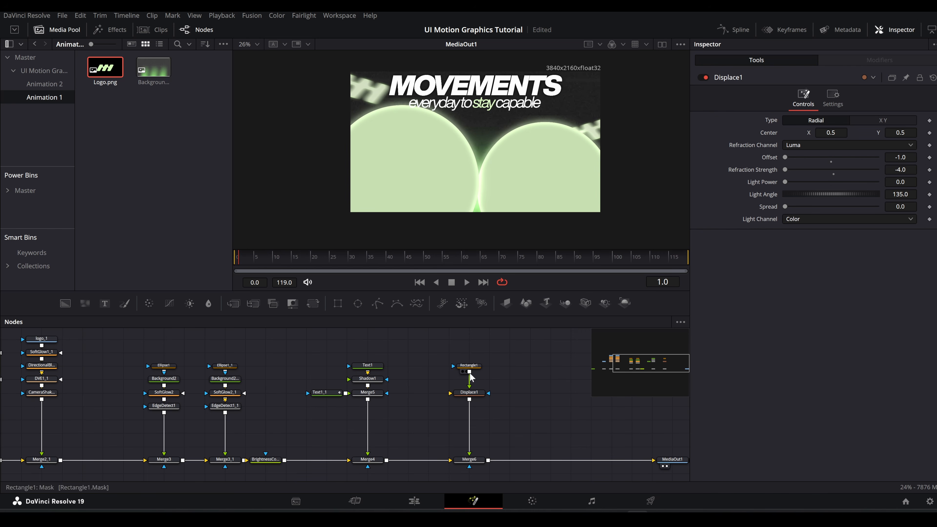
Step: Connect Rectangle1 as the mask of Merge6 and feed Merge4's output into Displace1
left_click_drag(478, 378, 471, 464)
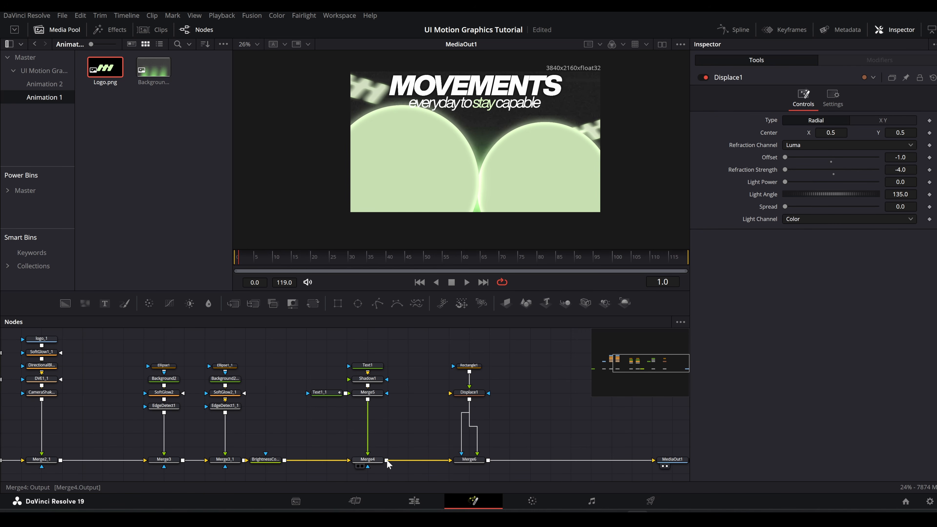
left_click_drag(386, 460, 458, 397)
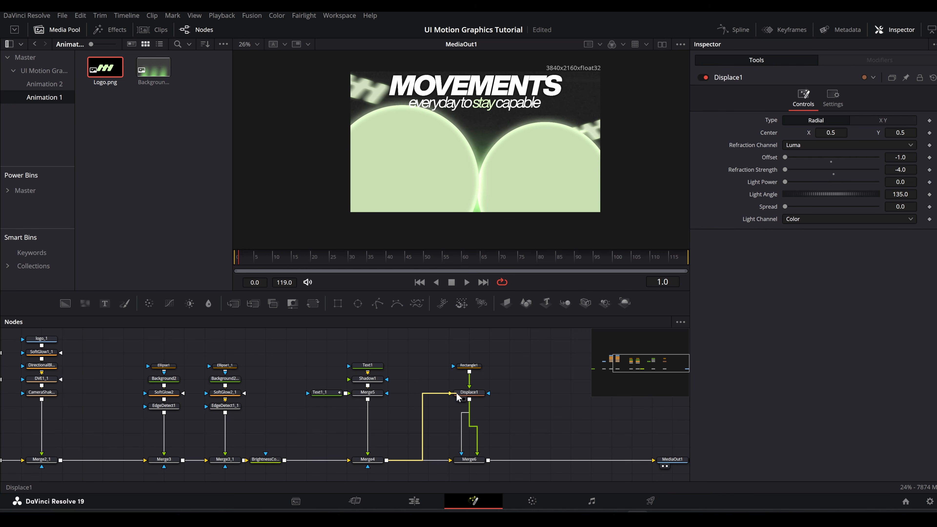
Step: Set Displace1's spread to about 1.845 and slightly reduce the height of the rectangle mask
left_click(469, 394)
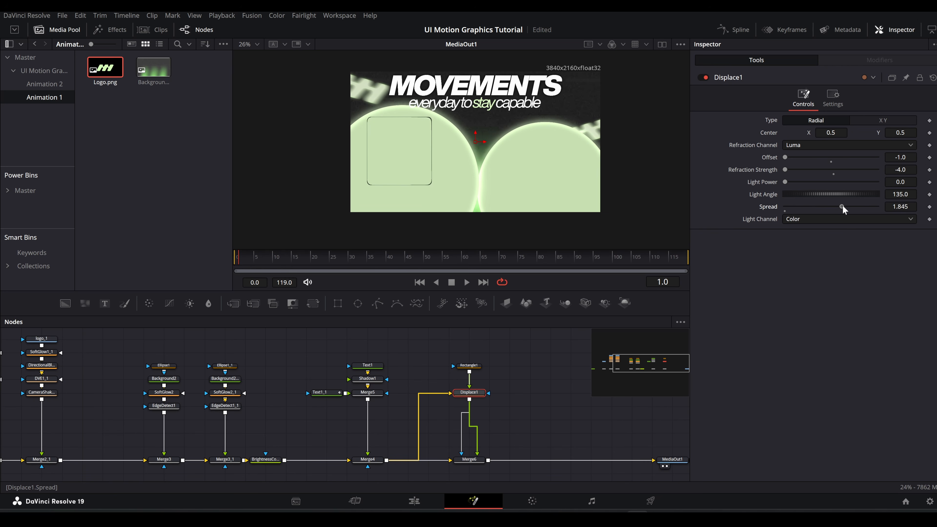
left_click(469, 365)
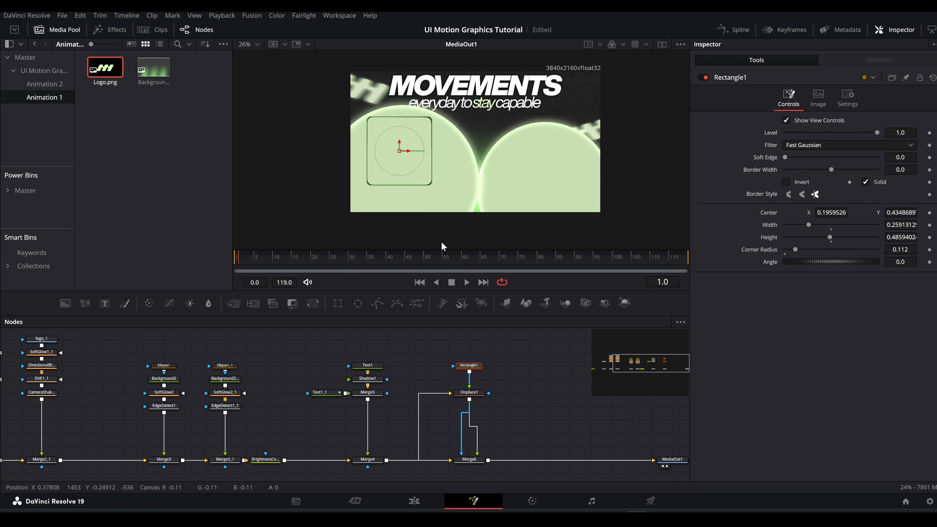
scroll(441, 180, "up", 2)
left_click_drag(441, 180, 441, 175)
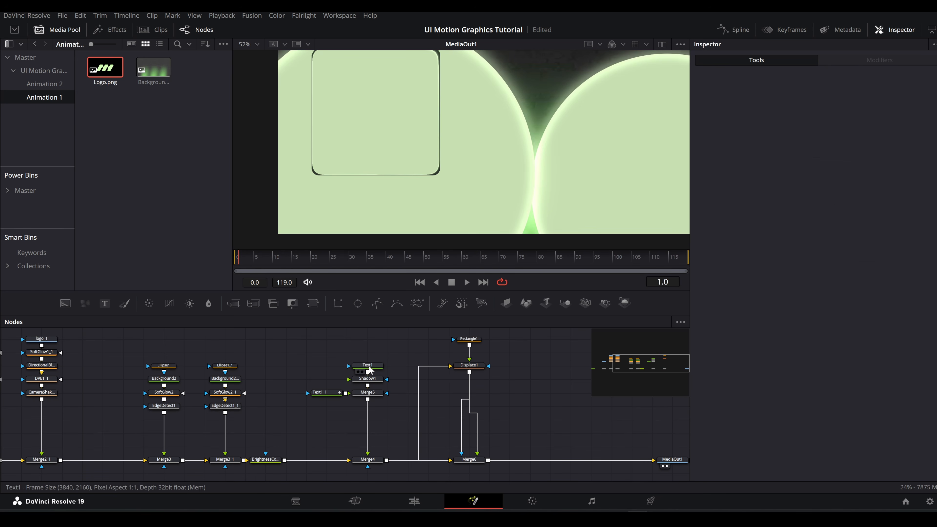
Step: Duplicate the MOVEMENTS text node, merge it over Displace1 and align the new merge beneath it
left_click(372, 368)
key("ctrl+v")
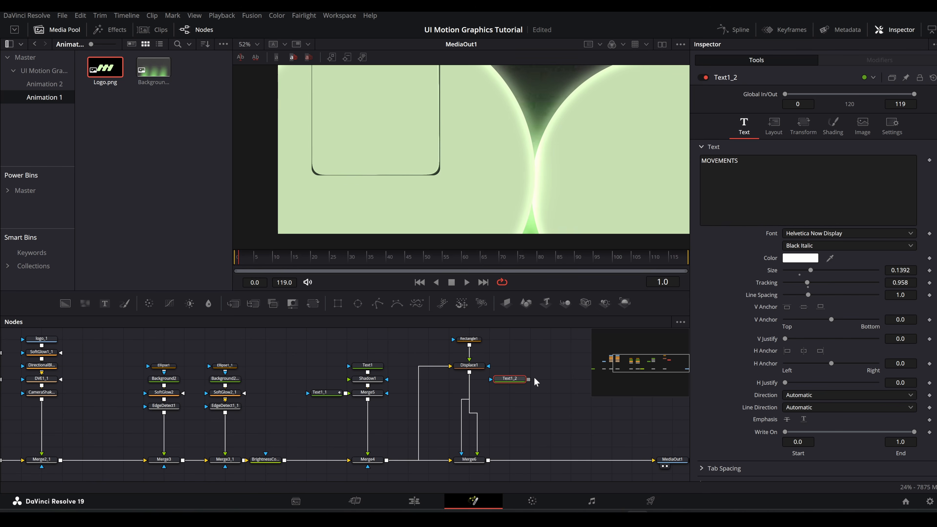
left_click_drag(529, 380, 470, 372)
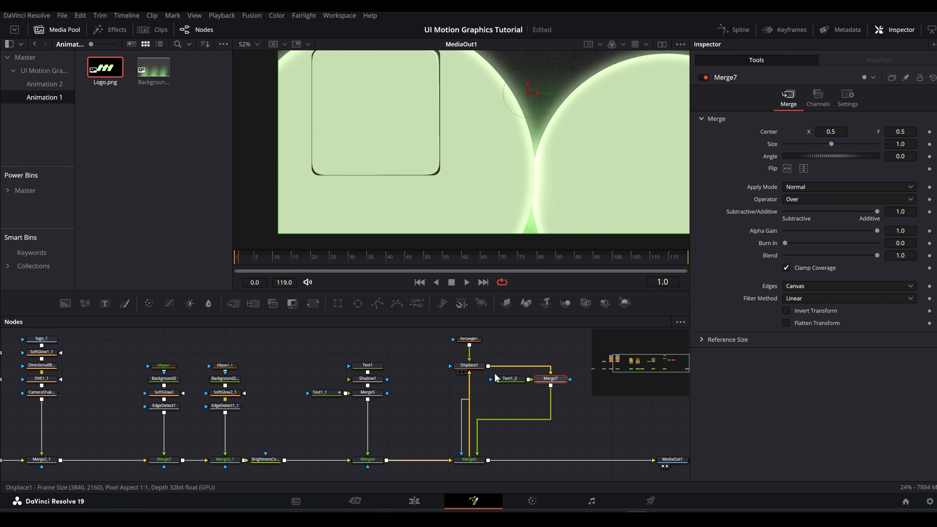
left_click_drag(547, 380, 466, 380)
left_click(510, 379)
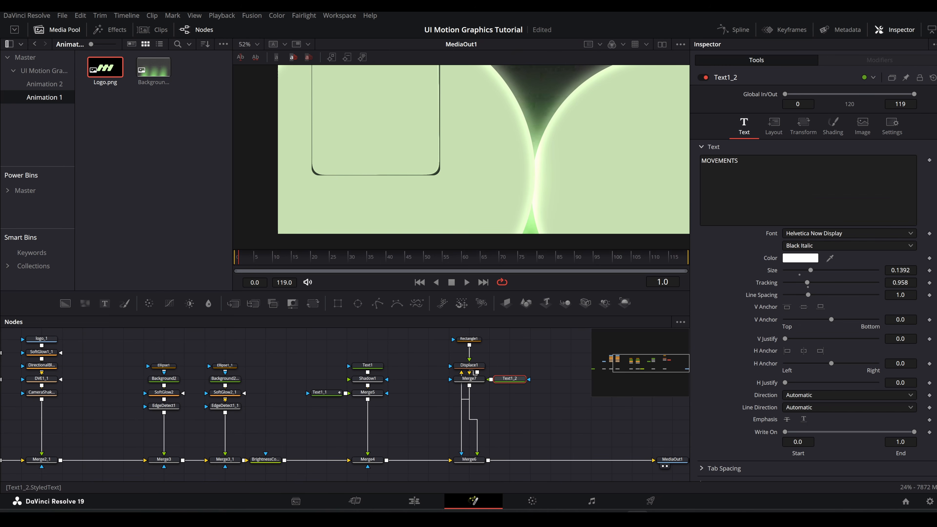
Step: Change the copied text to "1", centre it in the rounded rectangle and set its size to 0.3583
type("1")
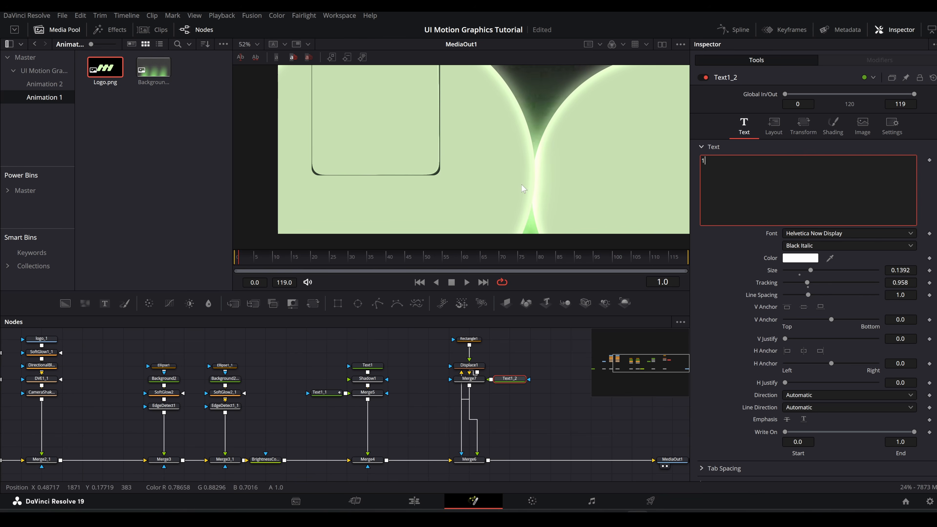
scroll(517, 184, "down", 2)
scroll(517, 180, "up", 1)
left_click_drag(522, 93, 439, 158)
scroll(441, 157, "up", 1)
left_click(809, 248)
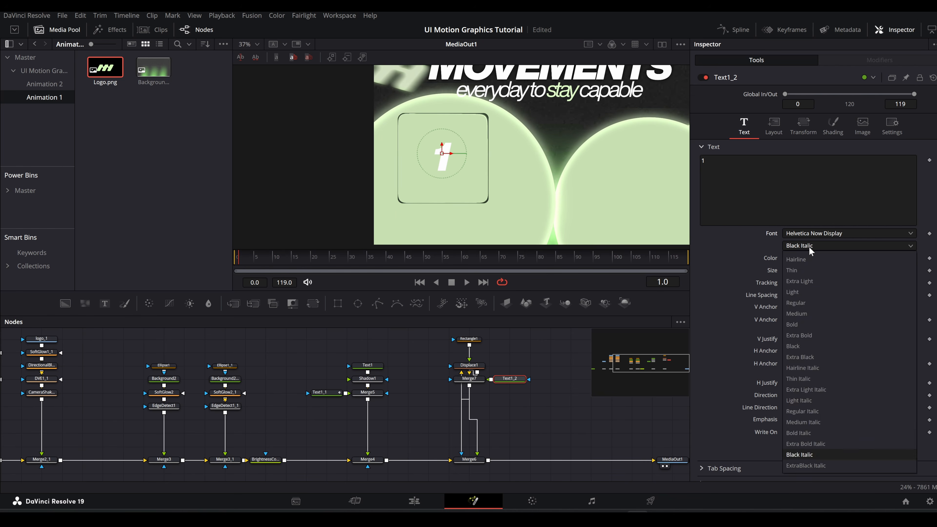
left_click(810, 248)
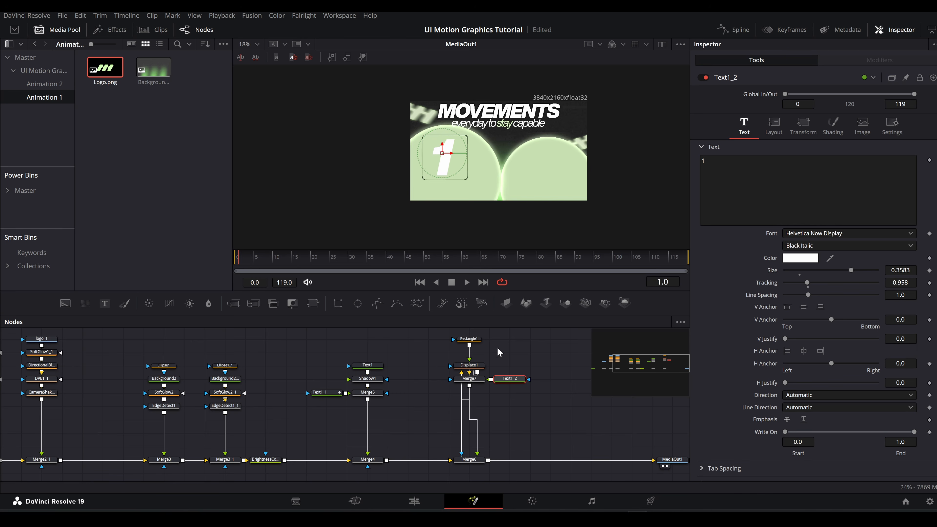
Step: Resize the rectangle mask around the 1 to about 0.257 wide and 0.474 high
left_click(469, 339)
scroll(452, 187, "up", 2)
left_click_drag(448, 188, 449, 191)
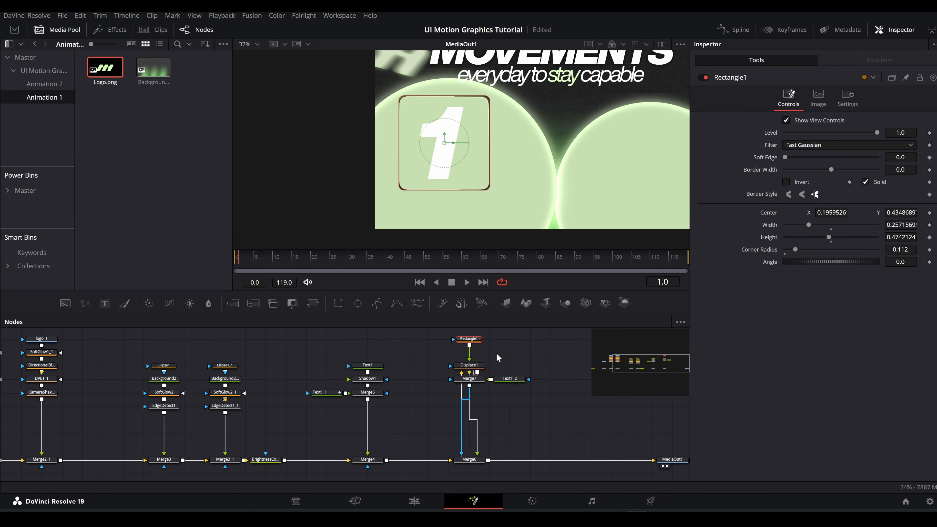
Step: Make room before MediaOut1 and insert two copies of the numbered card's node group into the main chain
scroll(498, 372, "down", 3)
left_click_drag(519, 390, 454, 394)
scroll(476, 399, "up", 2)
left_click_drag(500, 420, 616, 420)
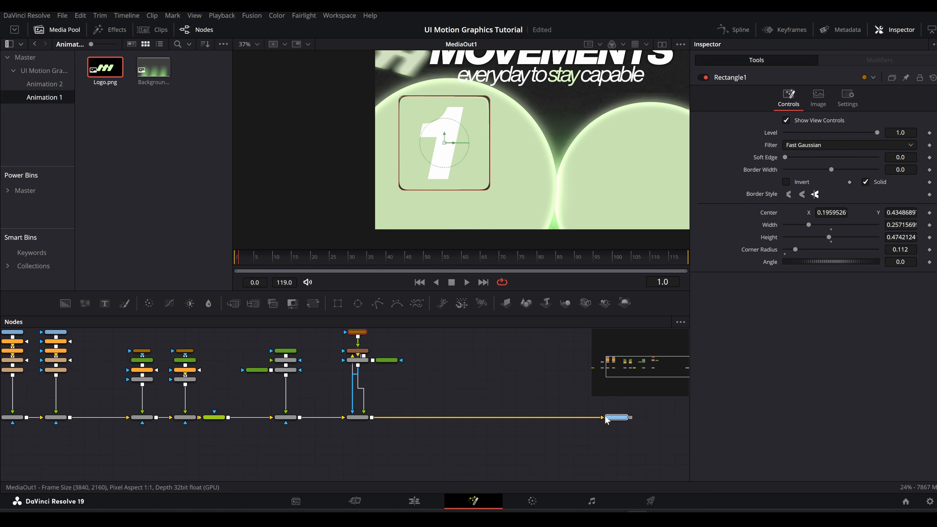
left_click_drag(484, 439, 346, 328)
key("ctrl+c")
key("ctrl+v")
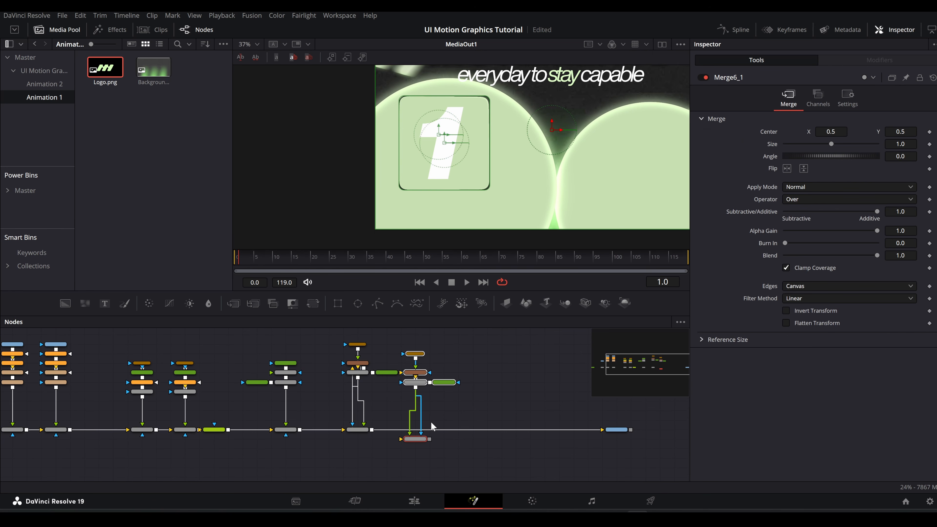
key("ctrl+v")
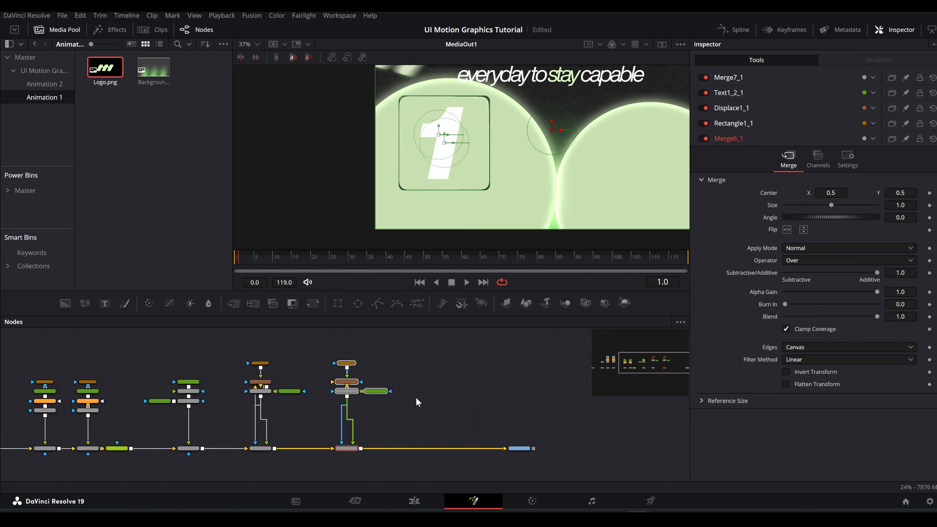
left_click(439, 449)
left_click(429, 419)
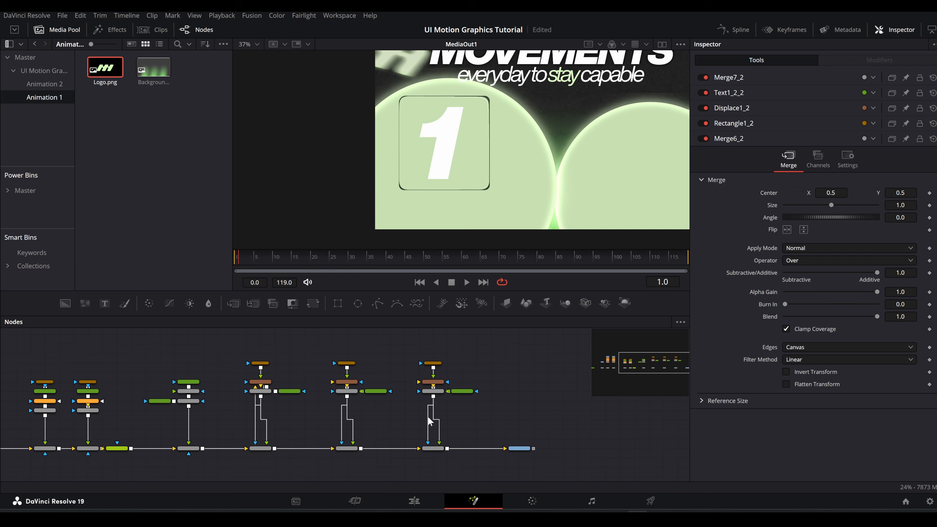
Step: Change the first card copy's text to "2" and the second copy's text to "3"
left_click(377, 392)
double_click(704, 160)
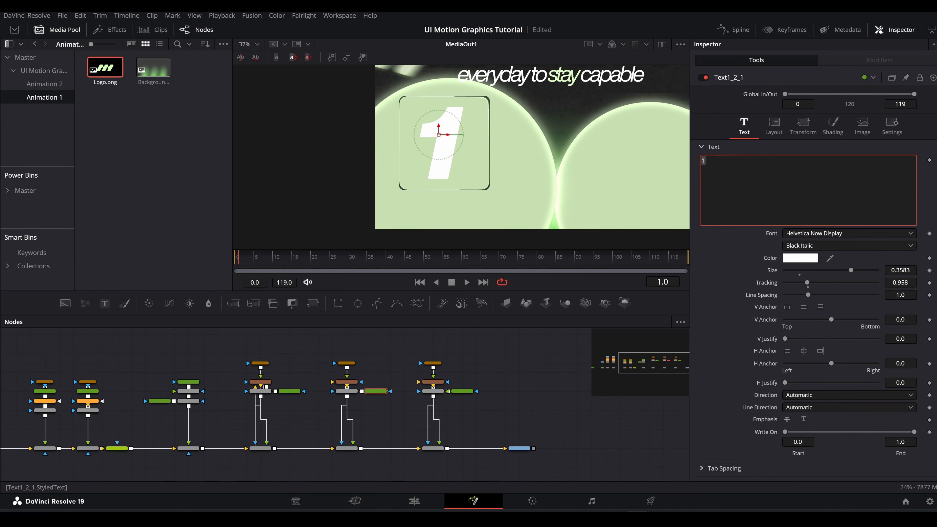
left_click(463, 391)
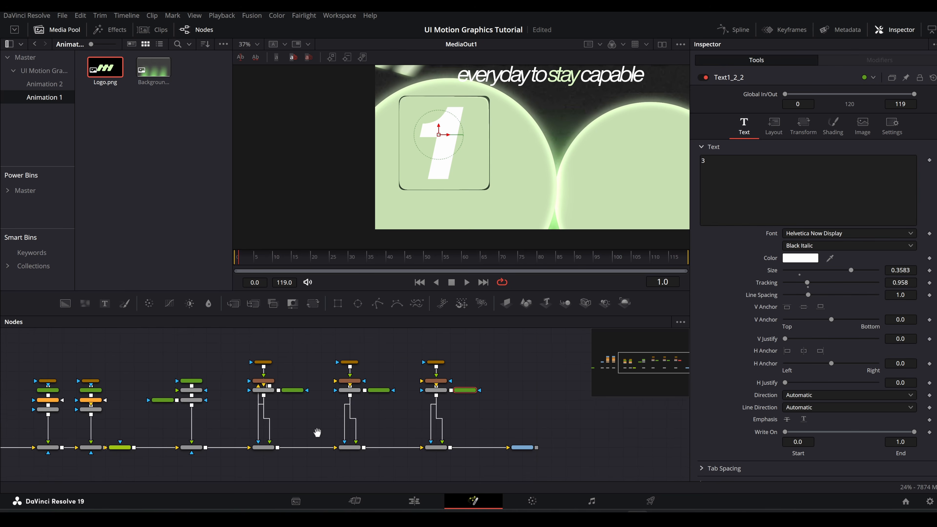
Step: Connect Merge4's output to the inputs of Displace1_1 and Displace1_2
scroll(320, 432, "up", 3)
left_click_drag(279, 448, 480, 351)
left_click_drag(388, 406, 350, 414)
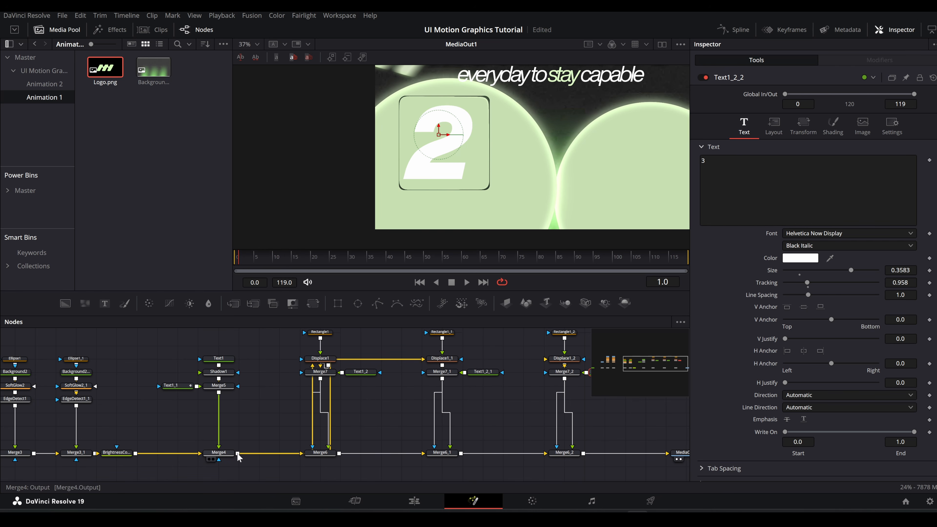
left_click_drag(238, 453, 559, 360)
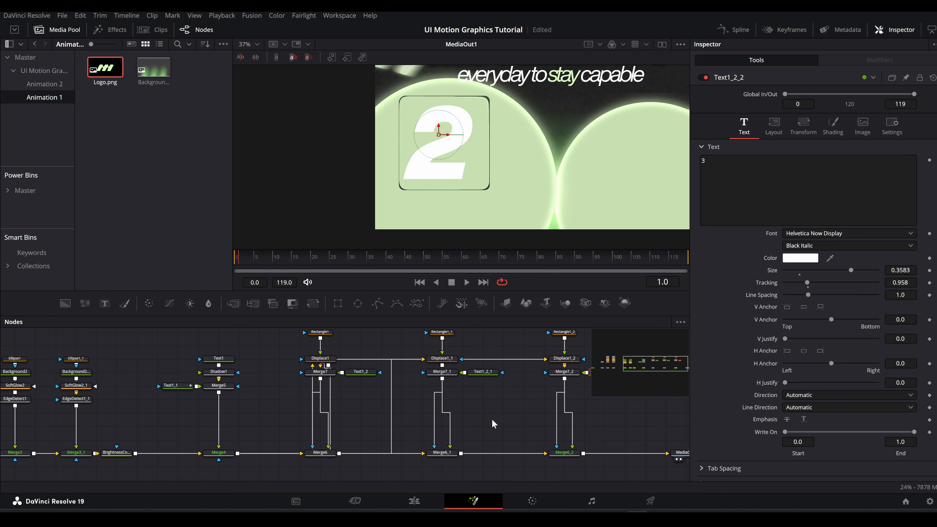
Step: Move Rectangle1_1 to about X 0.507, place the number 2 inside it and size the number to about 0.3545
left_click_drag(485, 421, 398, 439)
left_click(362, 351)
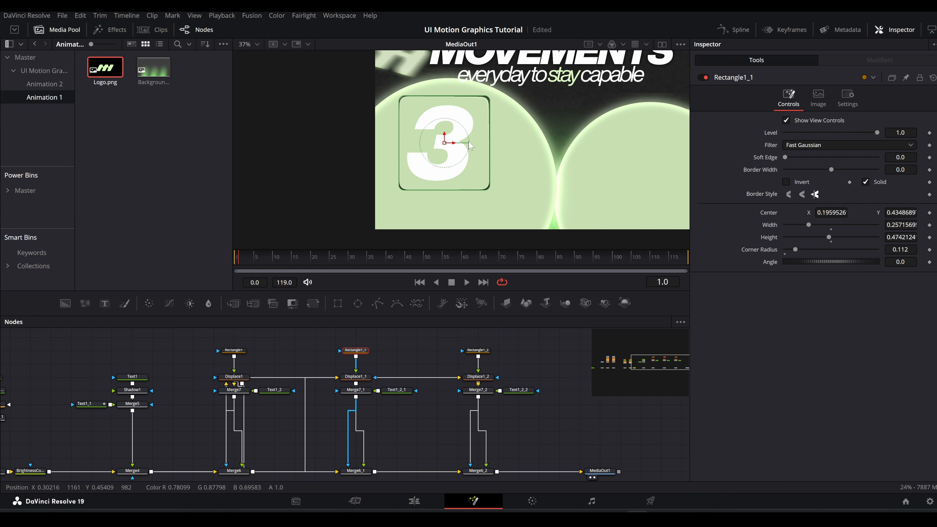
left_click_drag(452, 149, 561, 150)
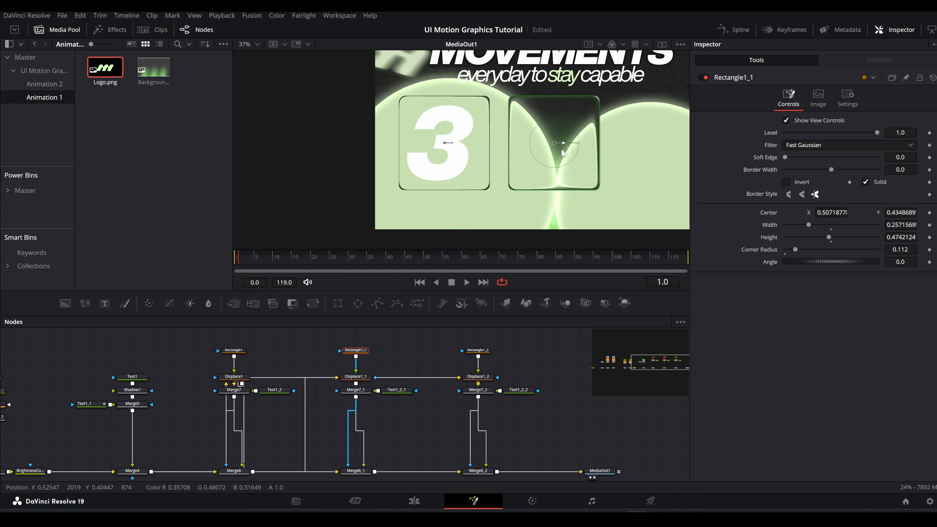
left_click(397, 390)
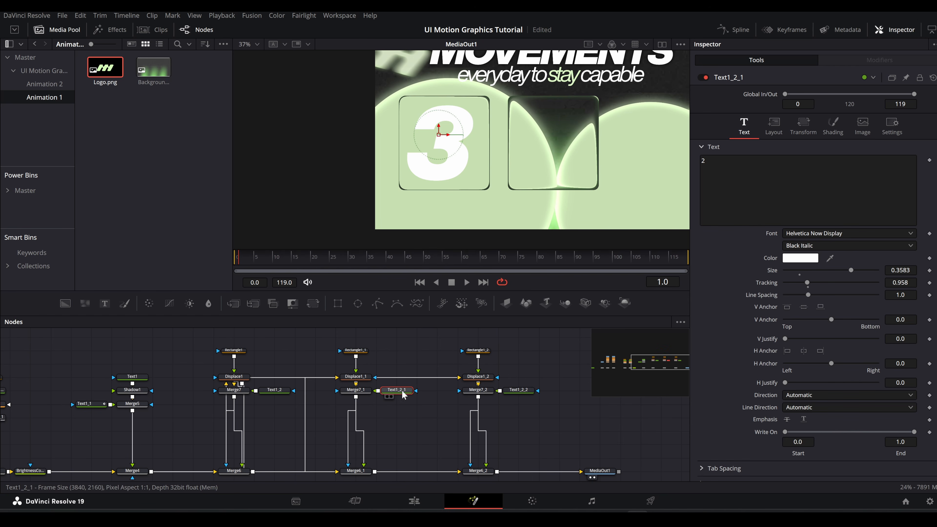
left_click_drag(527, 139, 568, 139)
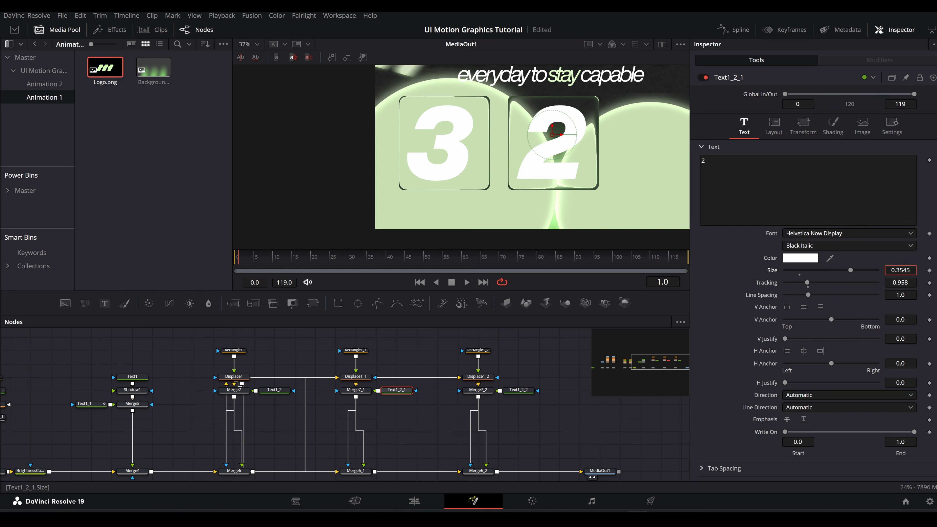
Step: Shrink the number 2 slightly, and move the third card's Rectangle1_2 to about X 0.796, beside the second card
left_click_drag(849, 270, 842, 270)
left_click_drag(533, 396, 416, 432)
left_click(360, 387)
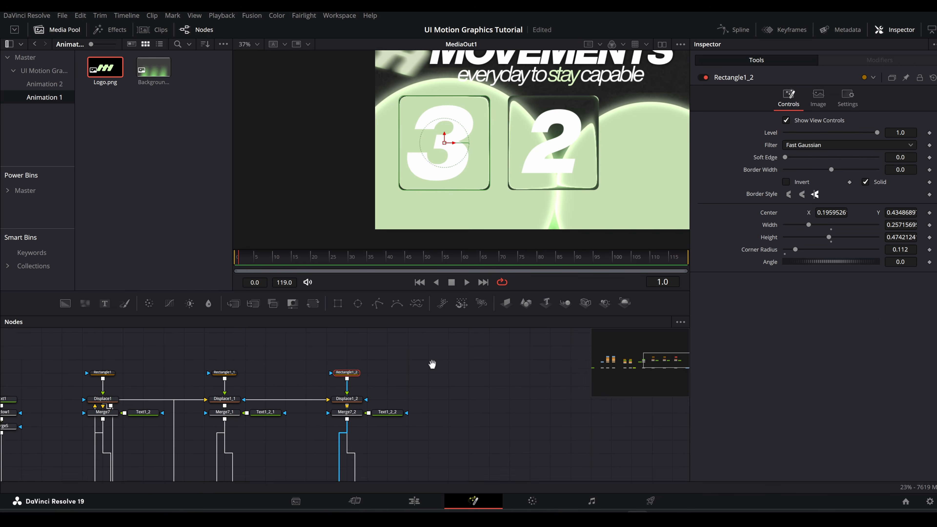
left_click_drag(357, 144, 571, 151)
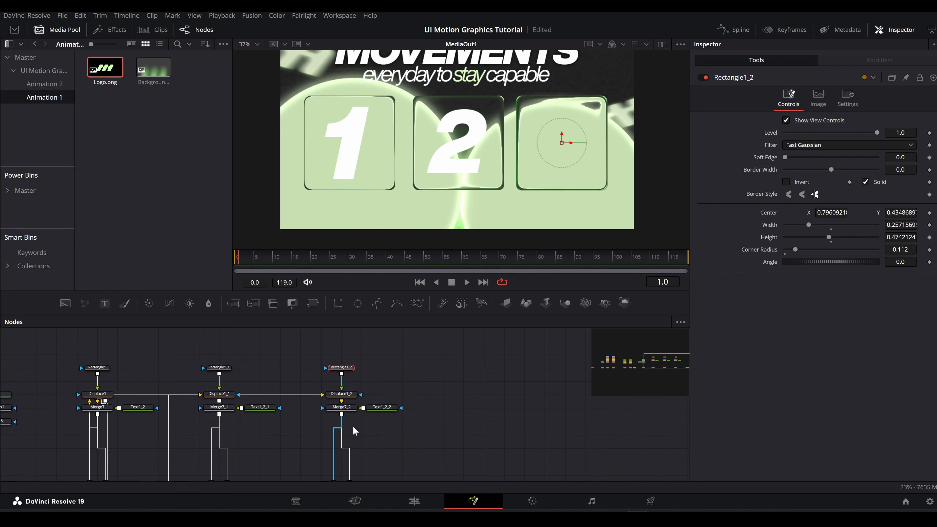
Step: Move the number 3 into the third card and reduce its size to about 0.3097
left_click(382, 407)
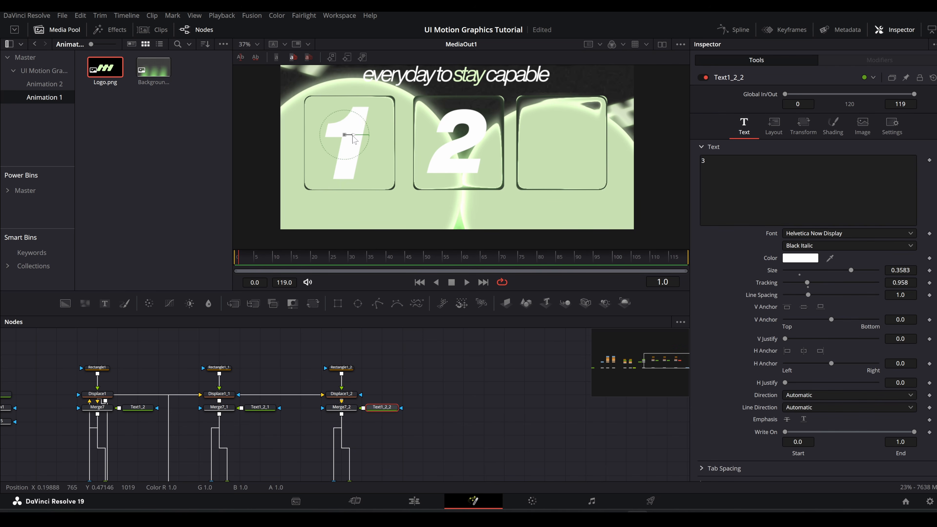
left_click_drag(353, 140, 569, 140)
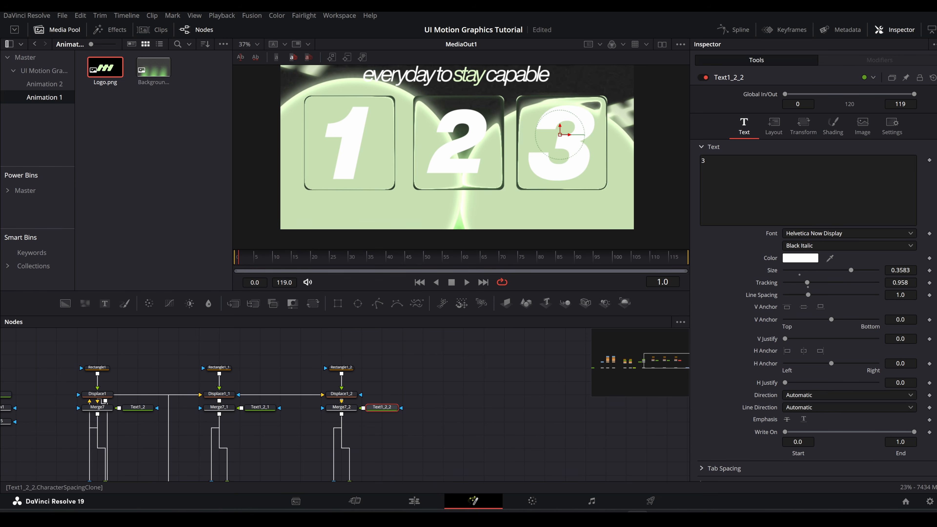
left_click_drag(901, 270, 885, 270)
scroll(509, 195, "down", 2)
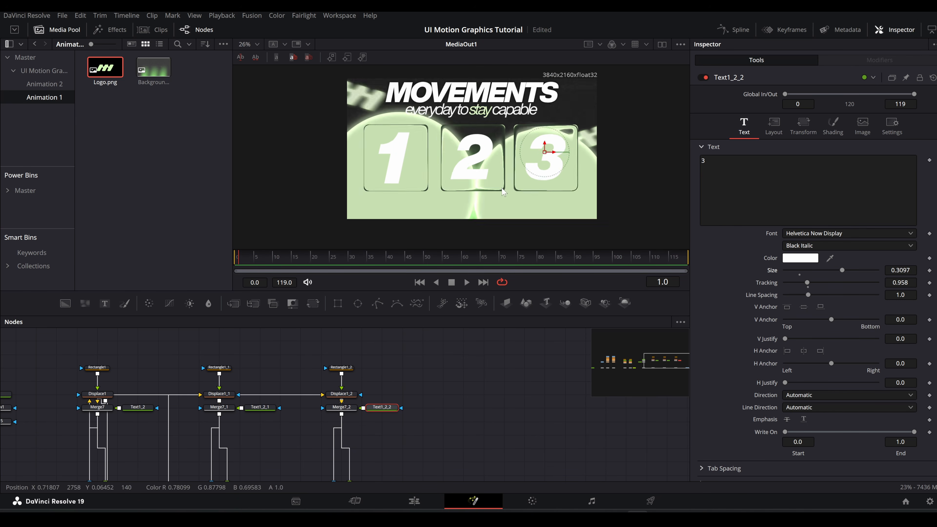
Step: Move MediaOut1 farther along the chain and insert a Vignette node between Merge6_2 and MediaOut1
left_click_drag(437, 392, 423, 339)
left_click_drag(456, 436, 618, 436)
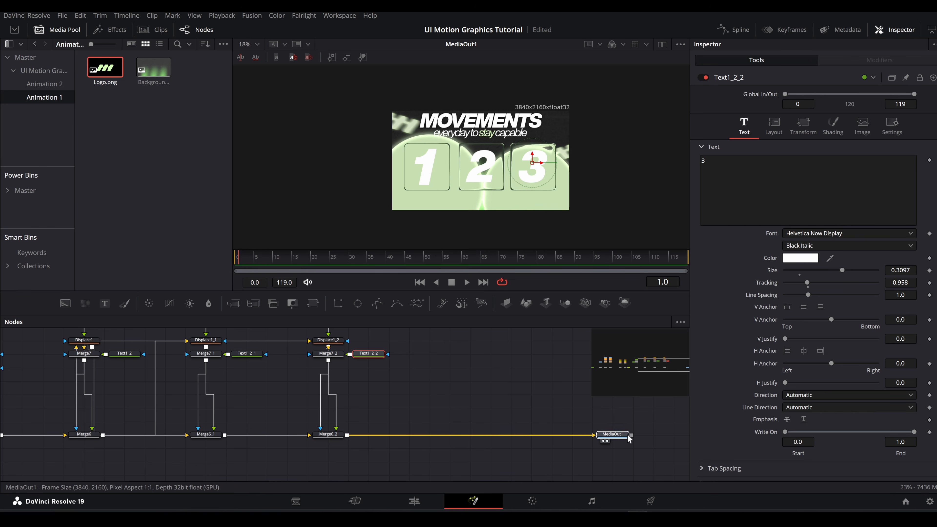
left_click(340, 436)
key("shift+space")
type("vi")
key("Return")
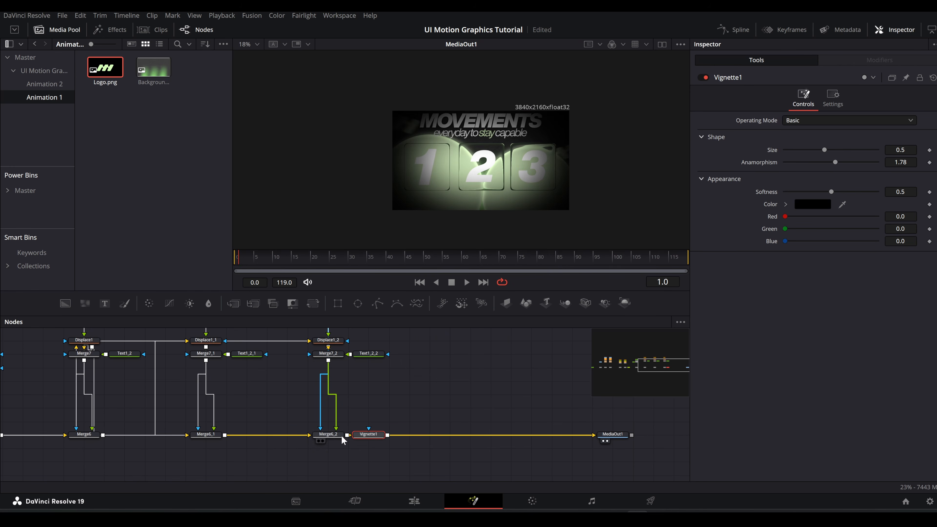
left_click_drag(372, 435, 430, 435)
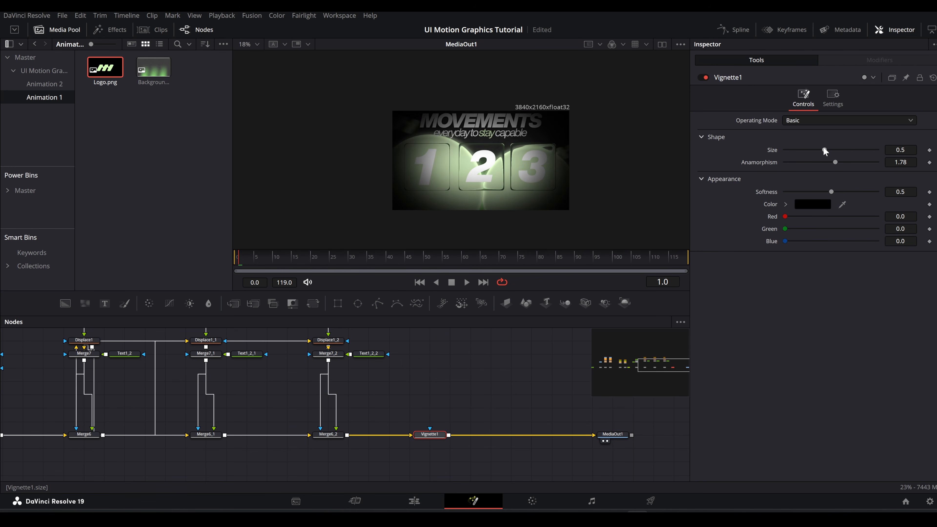
Step: Enlarge the vignette, lower its blend to about 0.535, and toggle it to compare the effect
left_click_drag(824, 149, 834, 132)
left_click(832, 97)
left_click(703, 77)
left_click(703, 78)
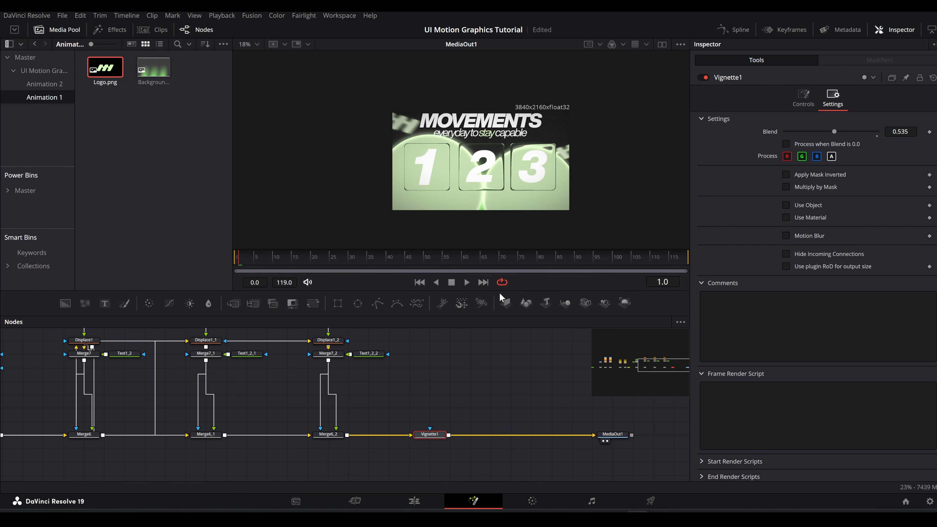
Step: Add a Film Grain node after Vignette1 and inspect the grain up close in the image
key("shift+space")
type("film")
key("Return")
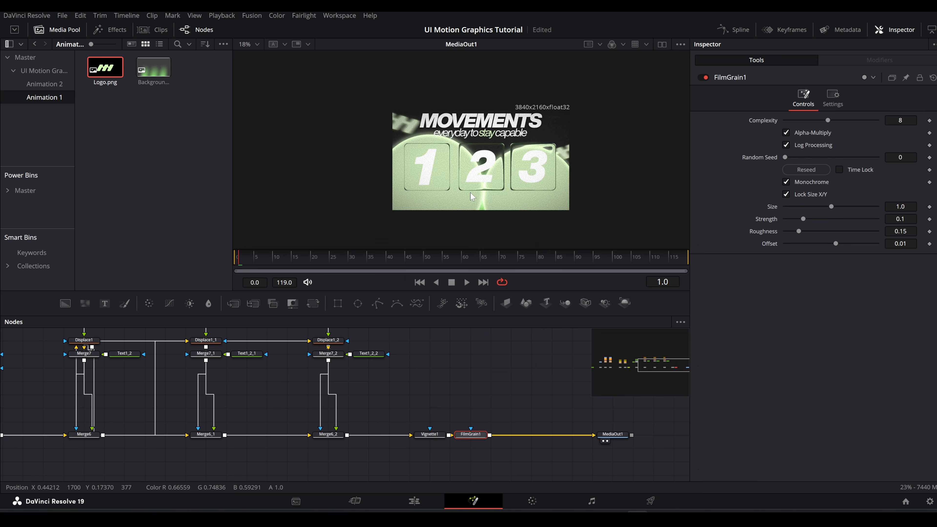
scroll(438, 181, "up", 8)
left_click(440, 188)
scroll(433, 196, "down", 7)
left_click(478, 436)
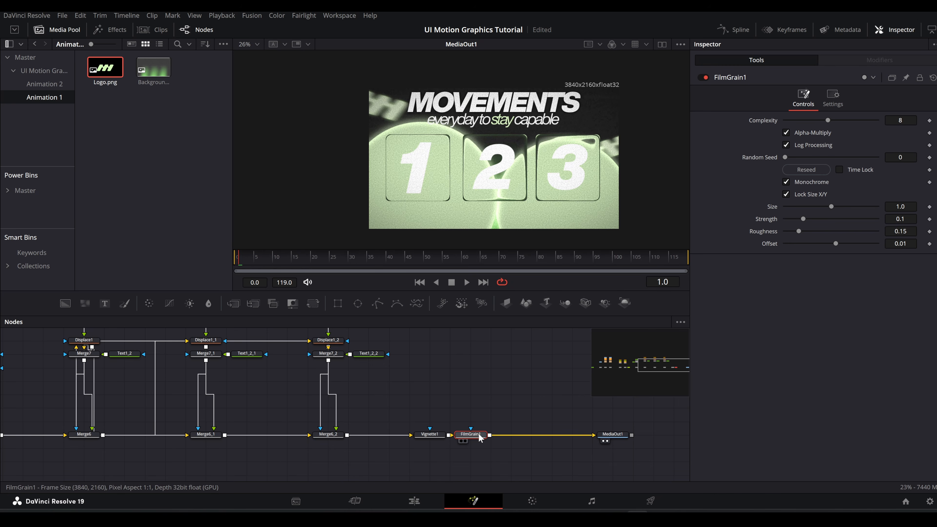
Step: Add a Transform node after FilmGrain1 and keyframe its size at 1.3 on frame 0
key("shift+space")
type("xf")
key("Return")
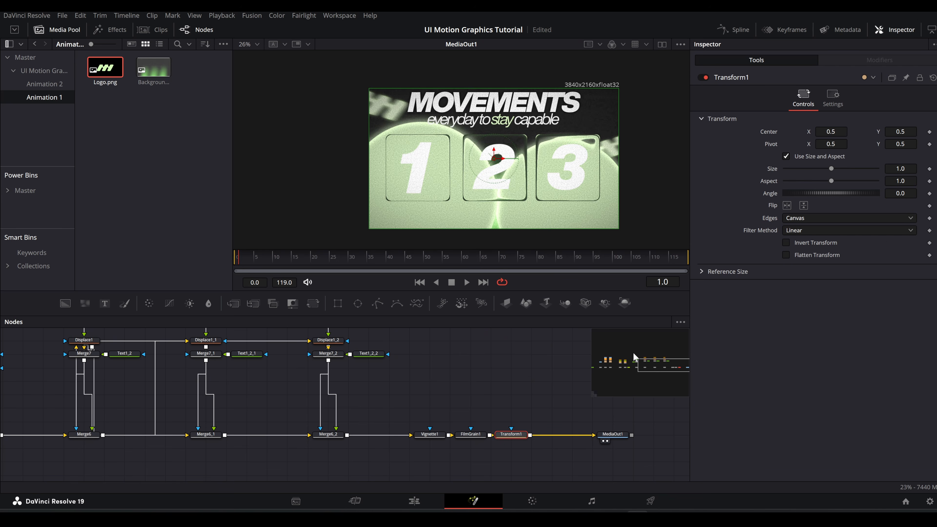
left_click_drag(903, 170, 918, 177)
left_click(929, 169)
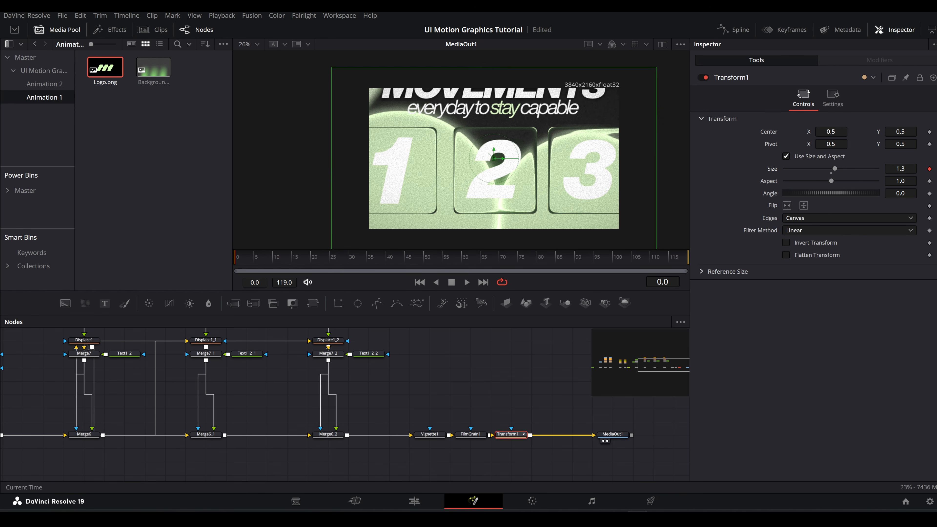
Step: Set Transform1's size to 1.0 at frame 50 as the second keyframe
key("Up")
key("Up")
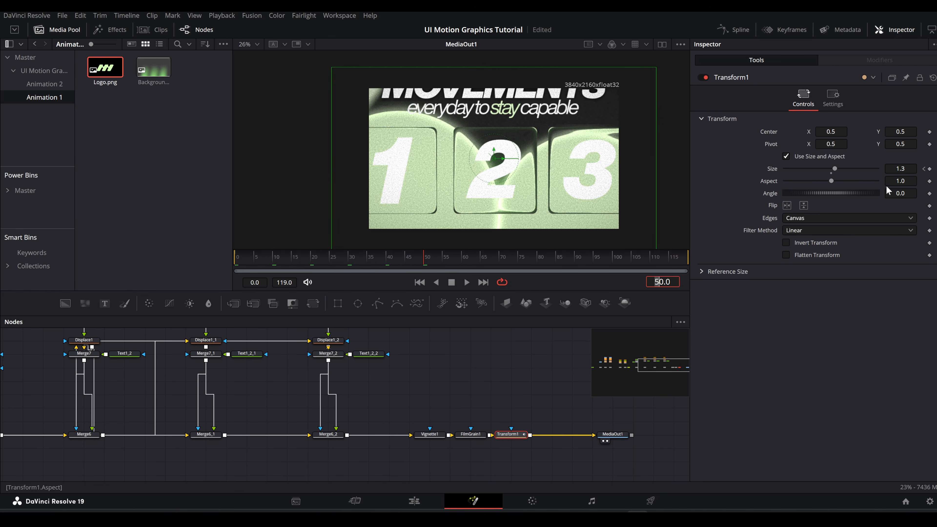
left_click_drag(831, 172, 827, 175)
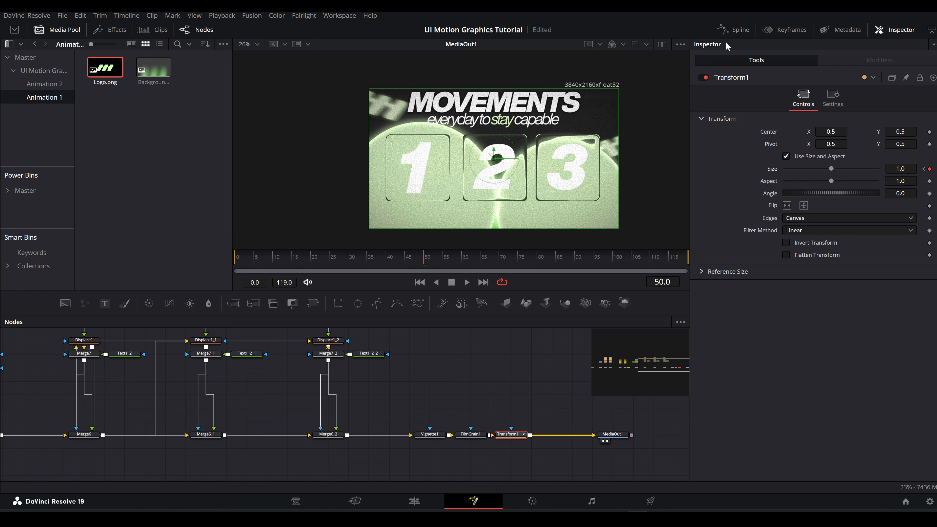
Step: Smooth Transform1's size curve between both keyframes, increase its ease-in, and scrub through the zoom animation
left_click(733, 31)
left_click(382, 347)
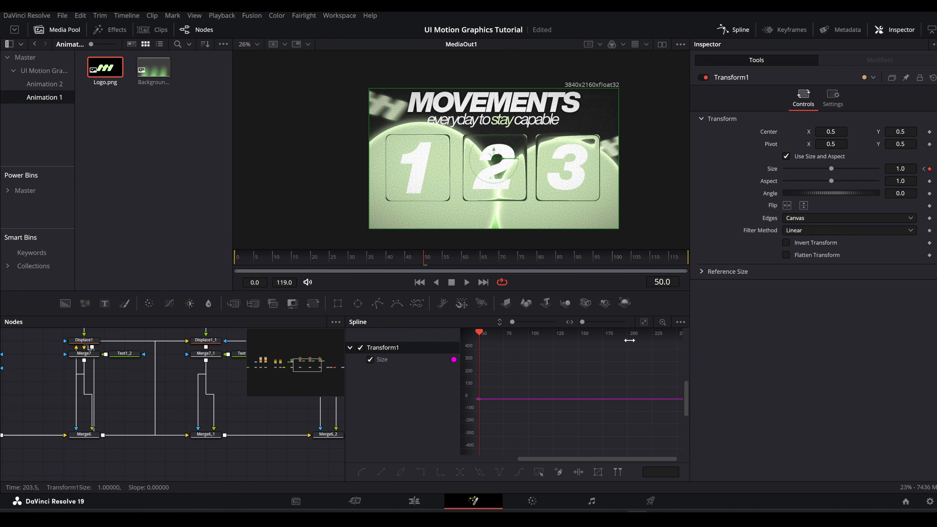
left_click(645, 323)
left_click_drag(532, 351, 681, 451)
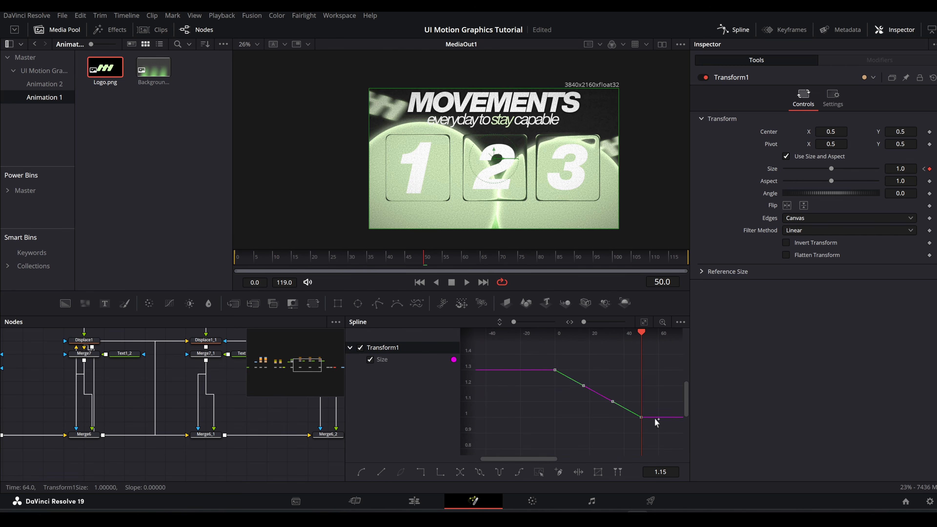
key("f")
key("t")
left_click(609, 336)
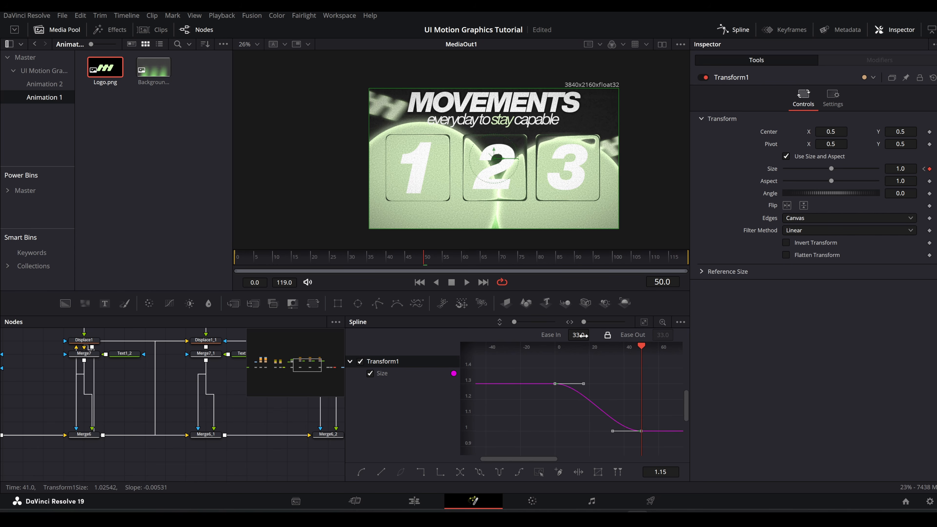
left_click_drag(578, 335, 587, 335)
left_click(735, 30)
left_click(314, 259)
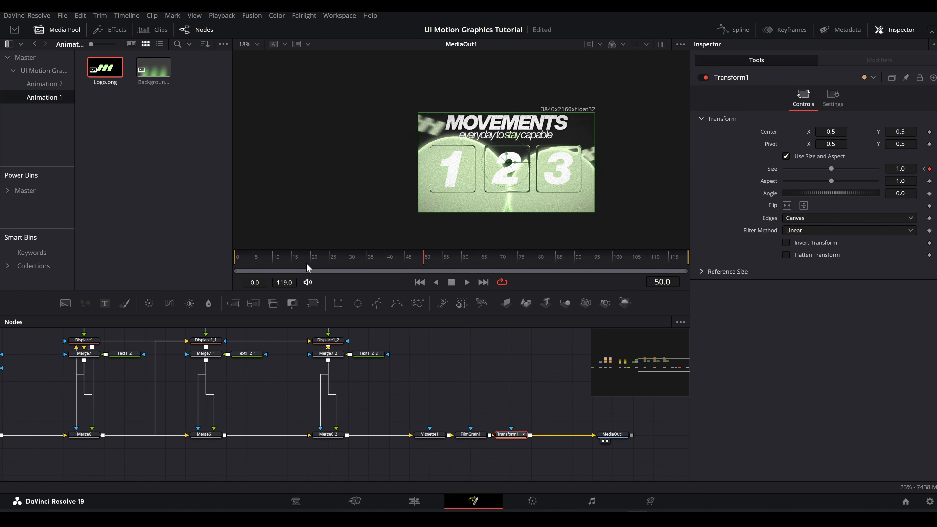
left_click_drag(315, 258, 525, 258)
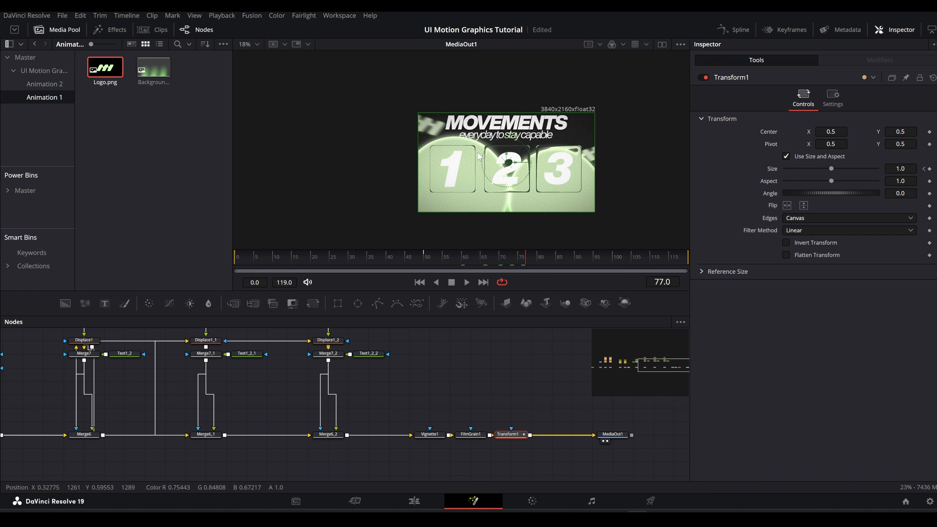
Step: Add a Follower modifier to the MOVEMENTS text in Text1
left_click_drag(363, 385, 545, 451)
left_click_drag(392, 397, 599, 362)
left_click_drag(409, 430, 463, 423)
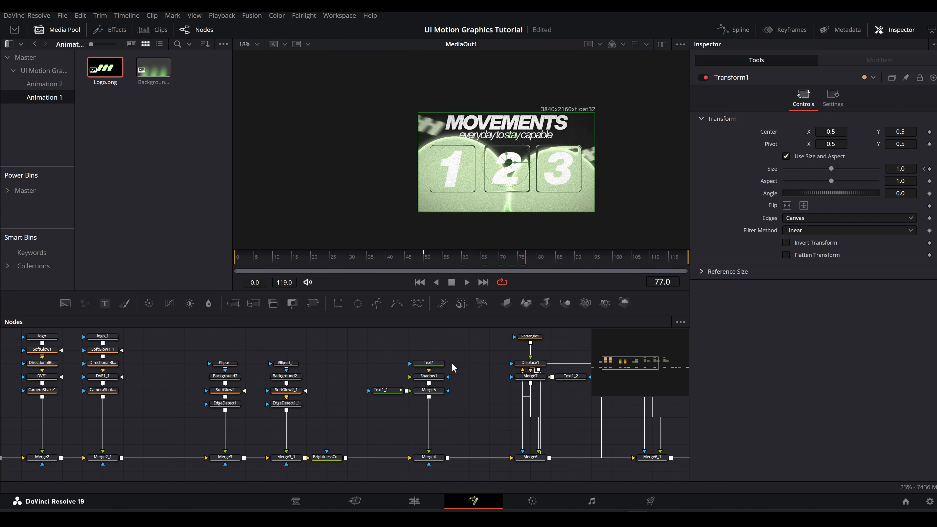
left_click_drag(458, 350, 379, 510)
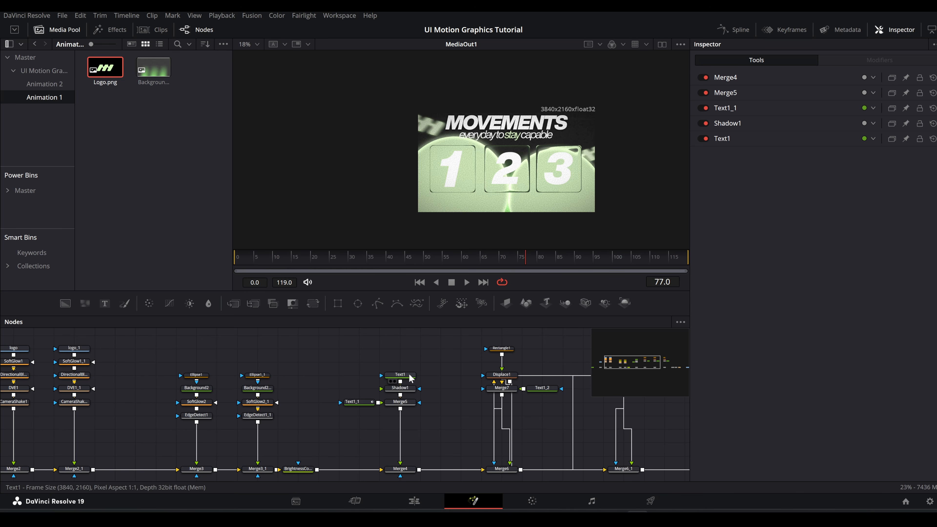
left_click(409, 379)
right_click(760, 176)
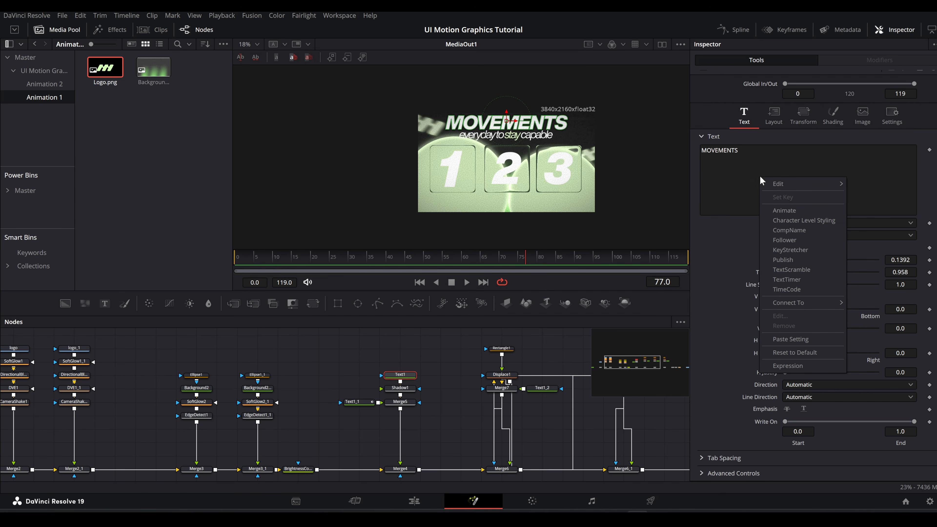
left_click(789, 240)
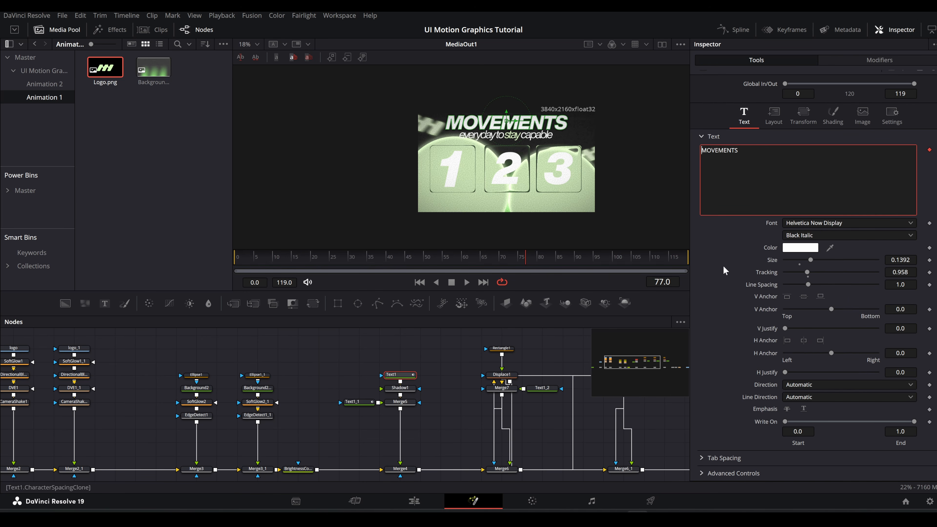
Step: Keyframe Follower1's character offset at frame 0
left_click(872, 62)
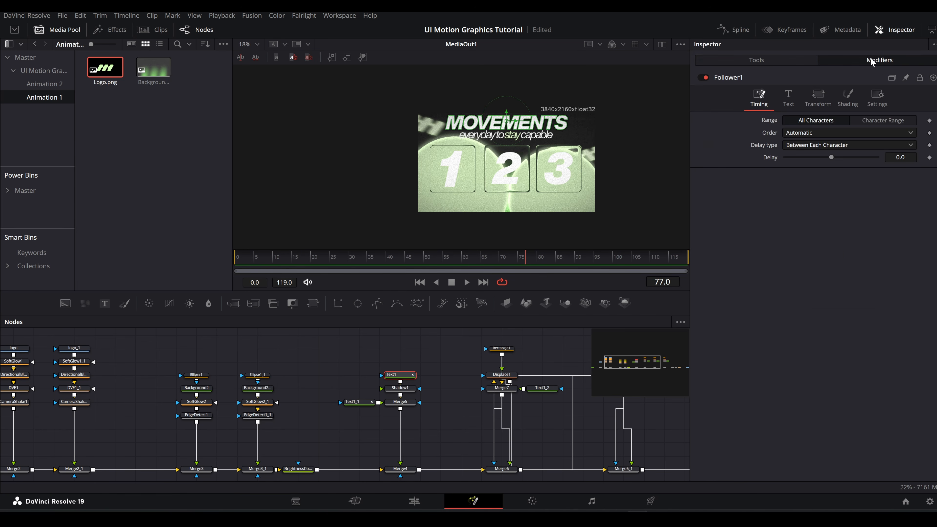
left_click(826, 104)
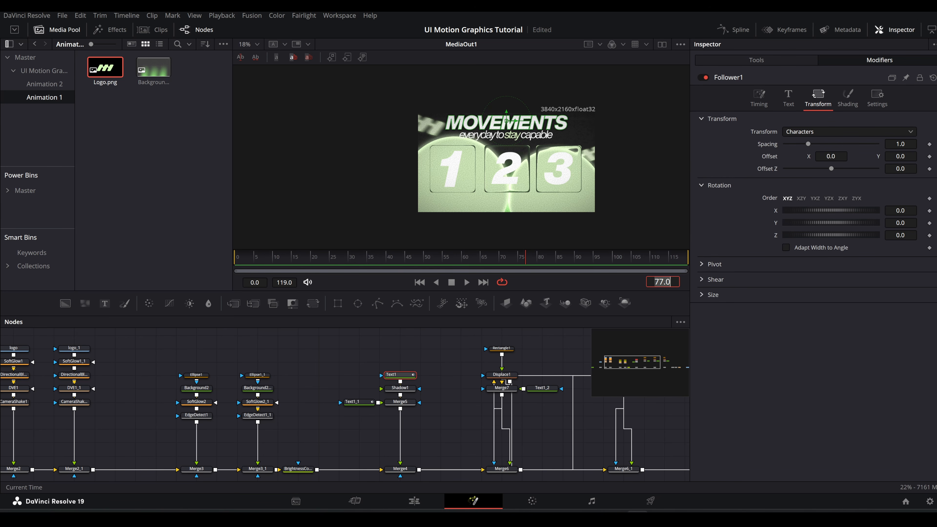
type("0")
key("Return")
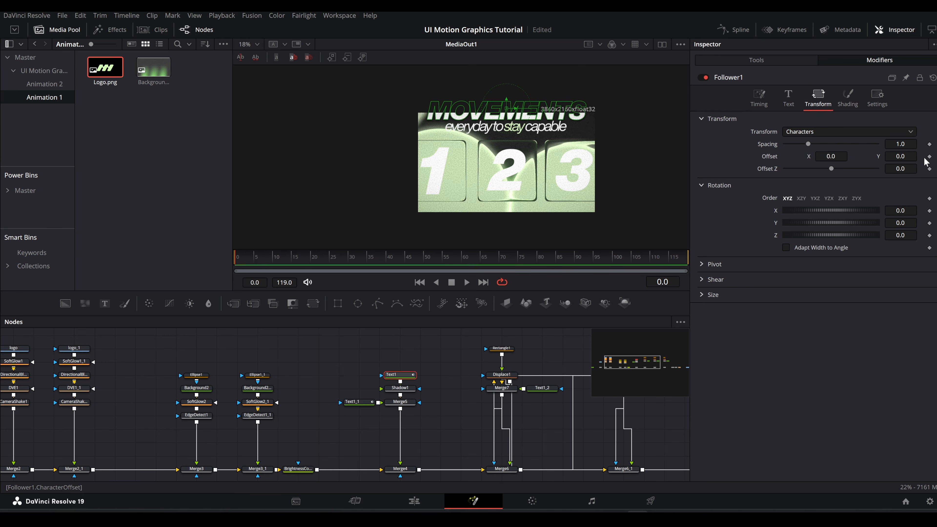
left_click(929, 156)
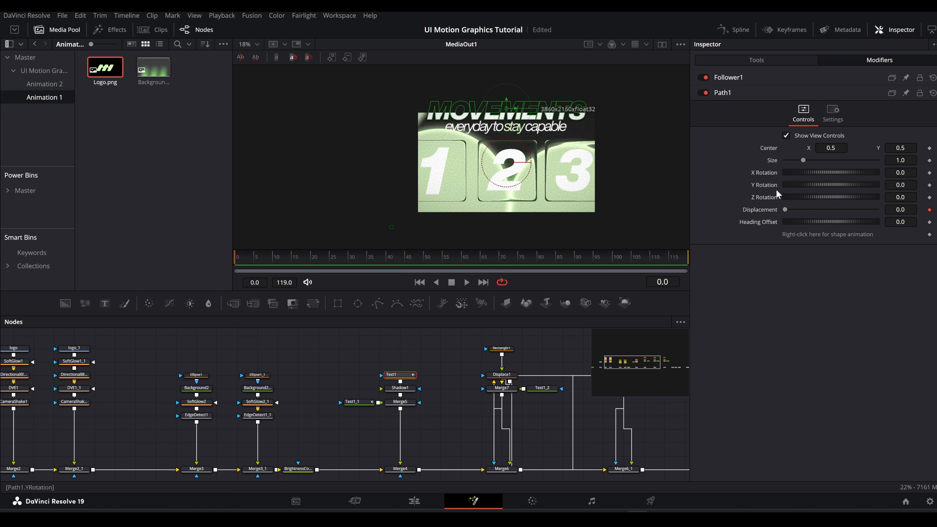
Step: Keyframe Follower1's offset at frame 20, and raise the frame 0 offset to about Y 0.086 above the frame
left_click(732, 79)
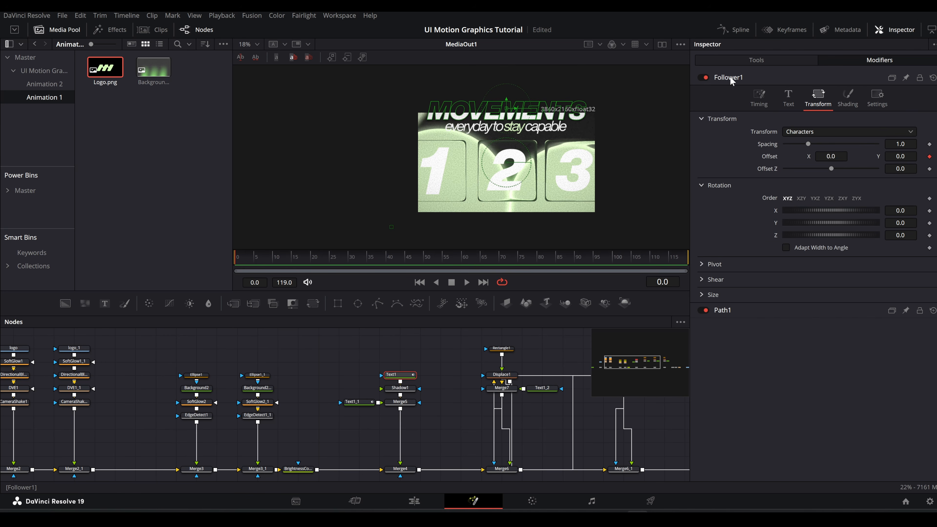
double_click(661, 282)
type("20")
key("Return")
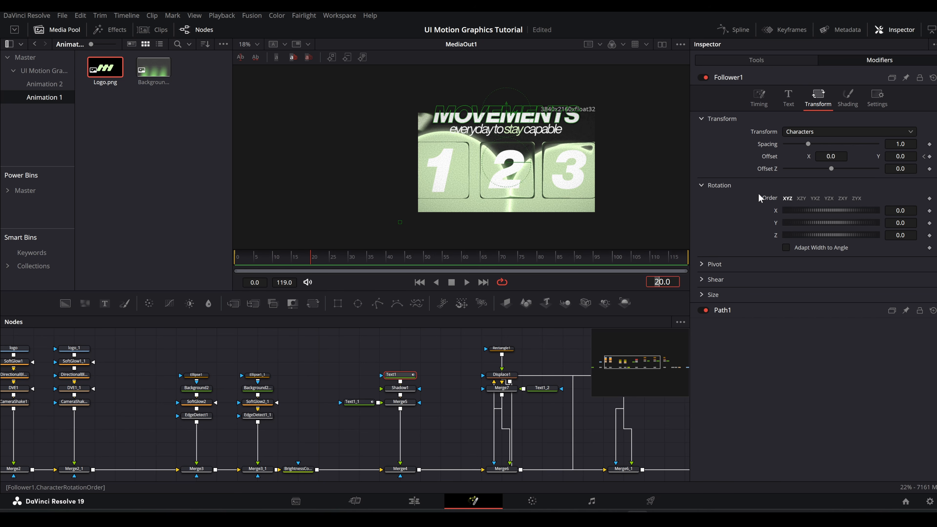
left_click(929, 157)
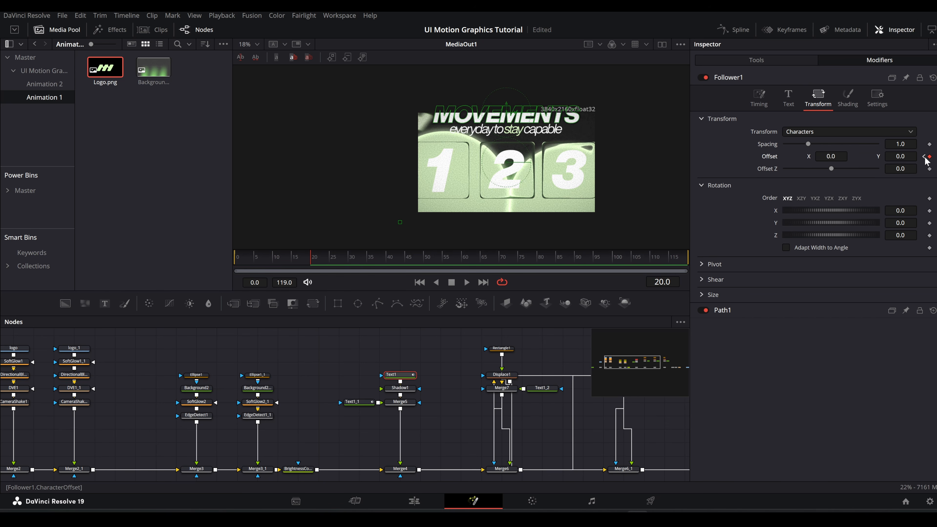
key("Home")
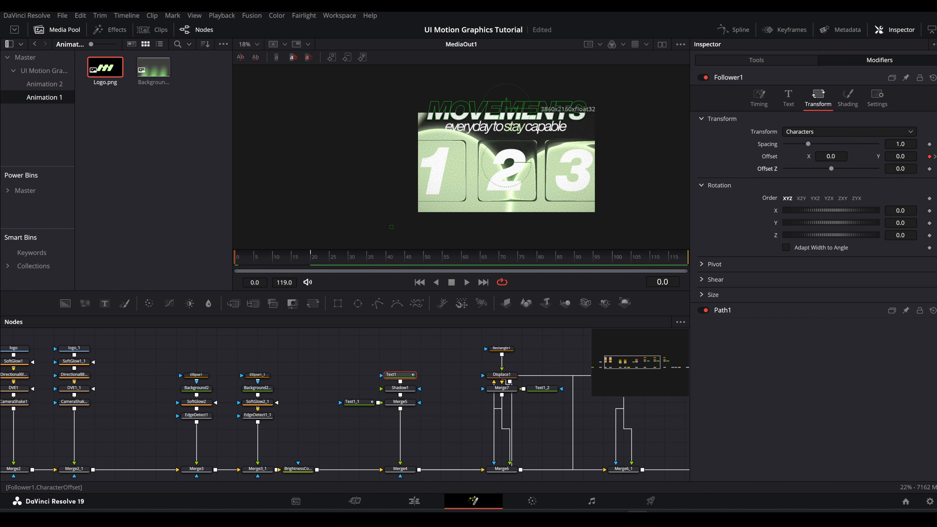
left_click_drag(392, 227, 391, 214)
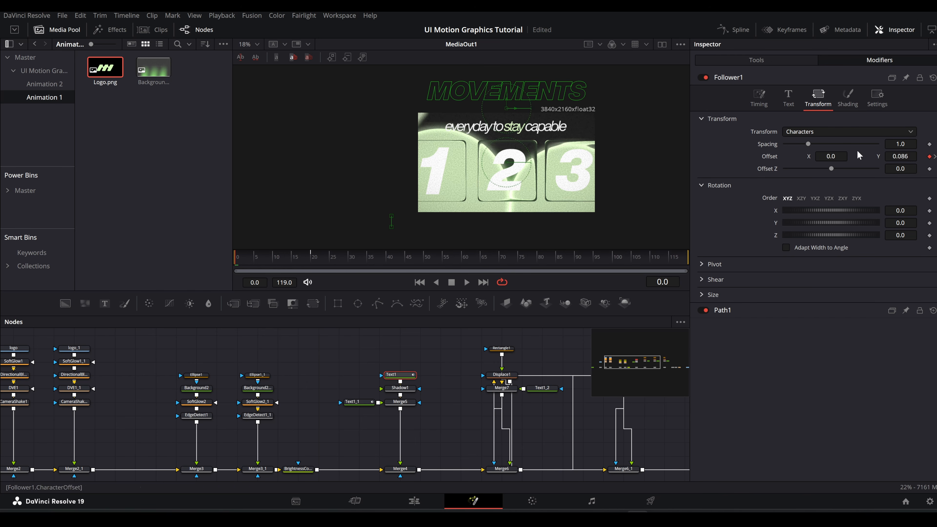
Step: Give Follower1 a character delay of 2 and try the Random But One by One and Inside Out orders
left_click(769, 104)
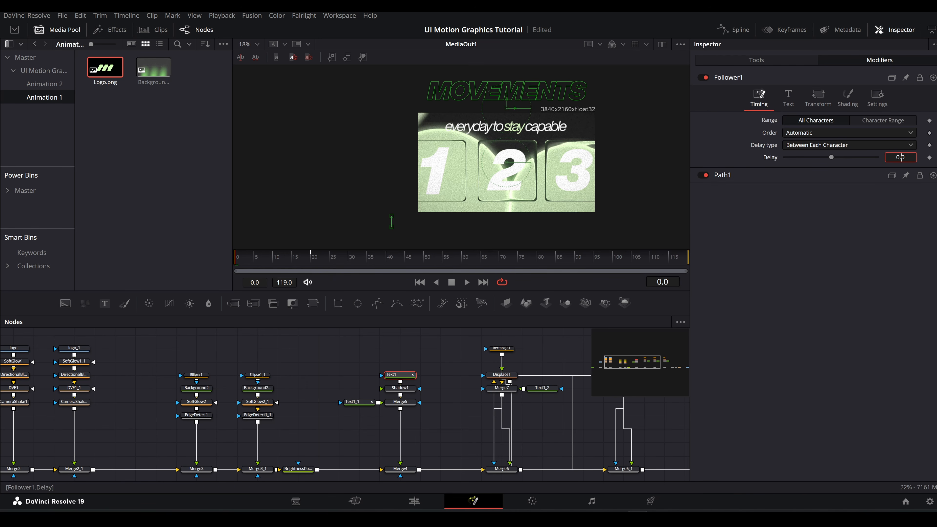
left_click(794, 130)
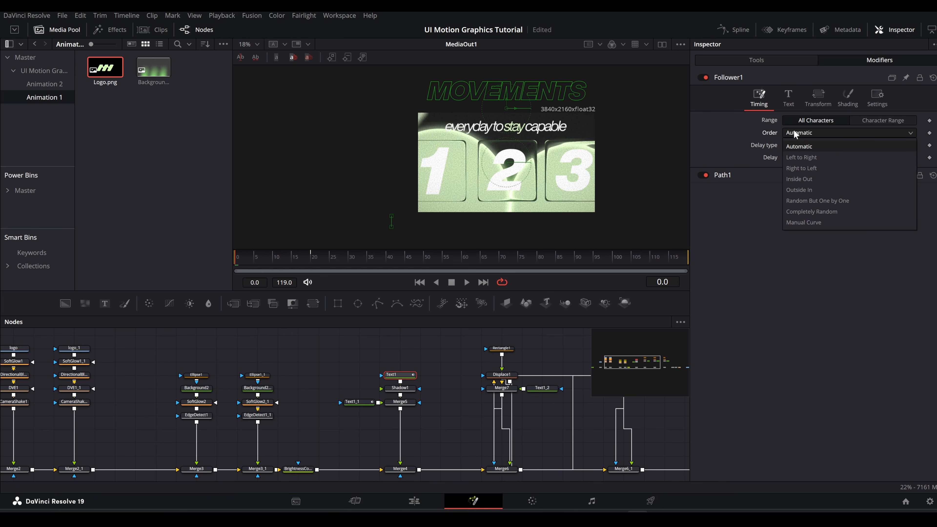
left_click(804, 201)
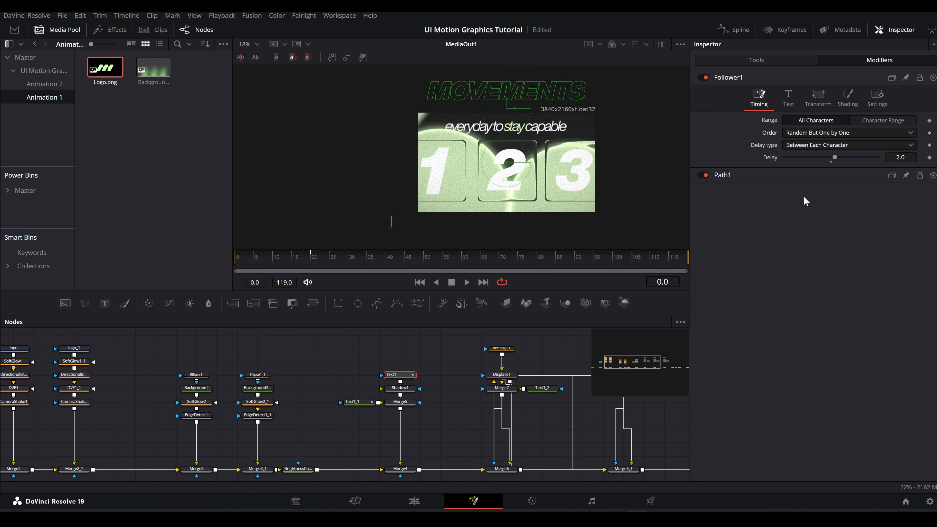
left_click(809, 134)
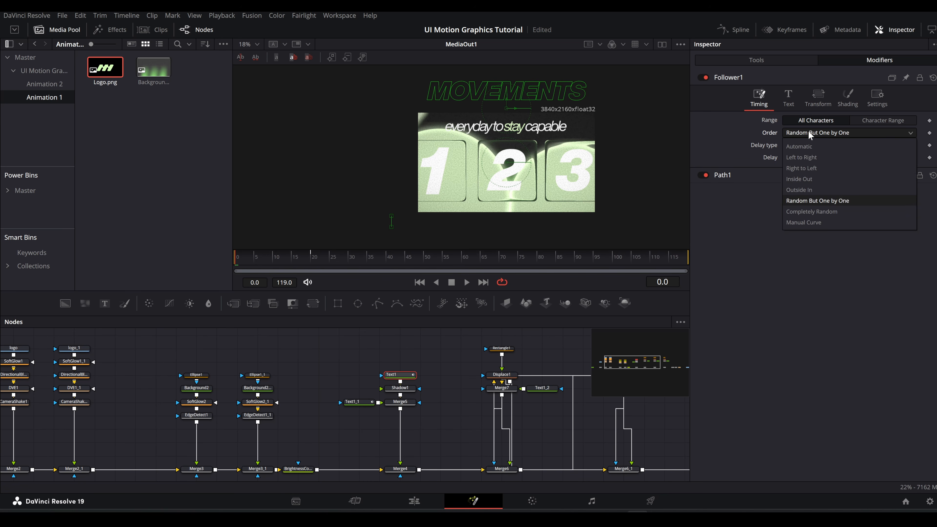
left_click(813, 179)
left_click(315, 247)
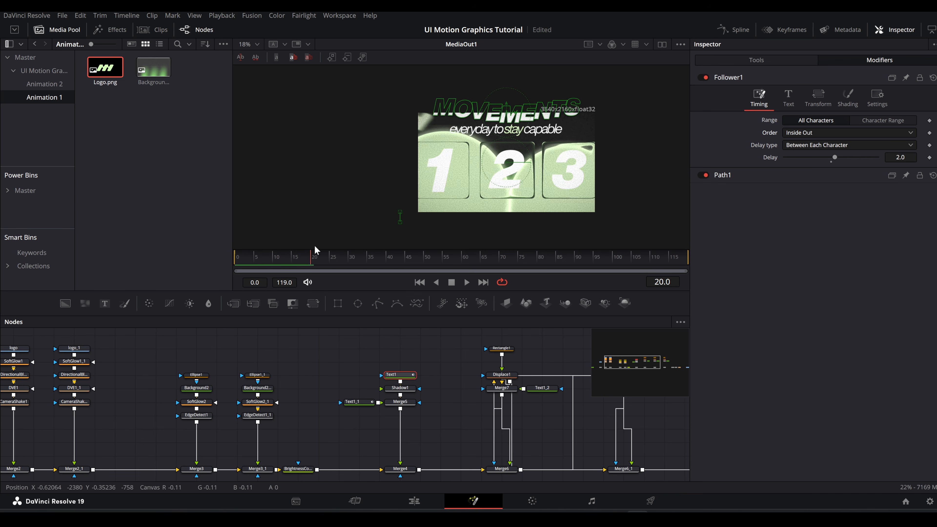
left_click(314, 247)
Step: Set Follower1's order to Outside In with a delay of 3 between characters, and scrub through the title reveal
left_click(801, 133)
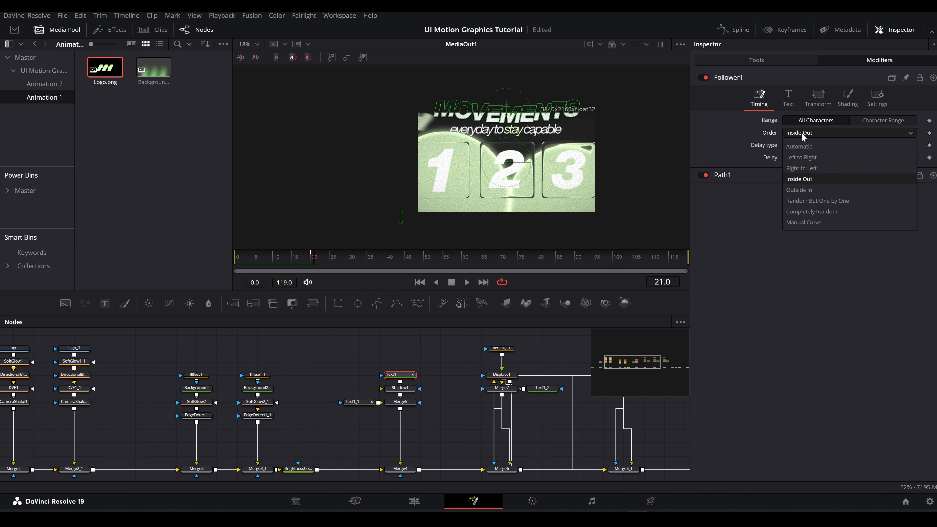
left_click(803, 189)
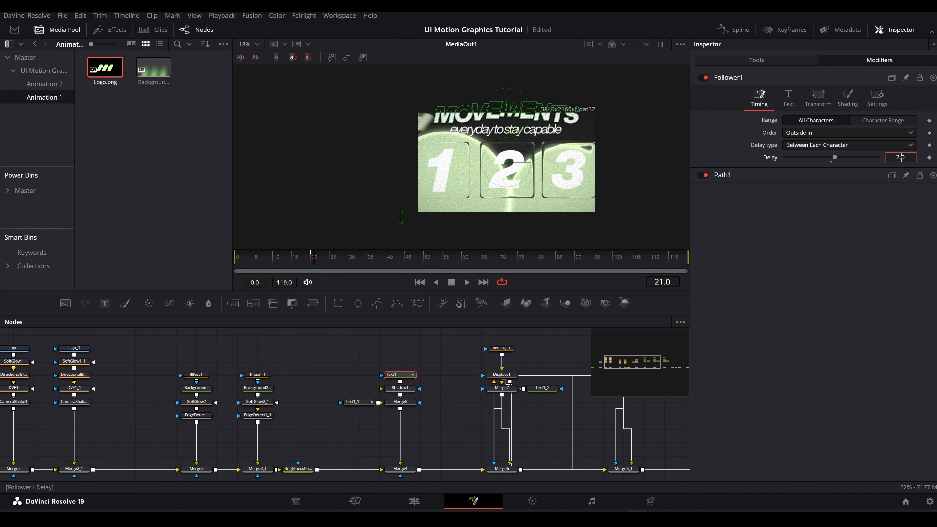
key("Up")
left_click_drag(257, 256, 360, 254)
Step: Ease Follower1's character offset displacement curve across all its keyframes, and scrub through the title reveal
left_click(733, 30)
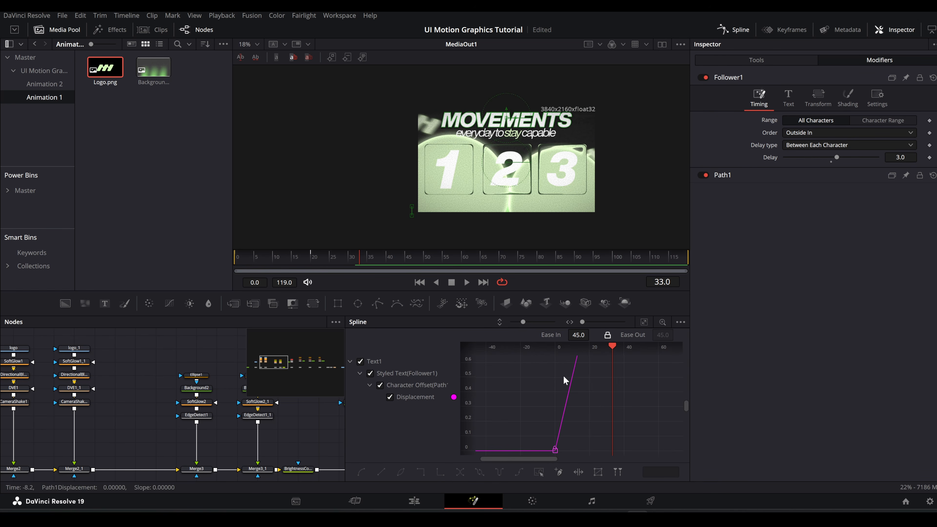
key("ctrl+f")
left_click_drag(527, 367, 666, 445)
key("f")
left_click(721, 29)
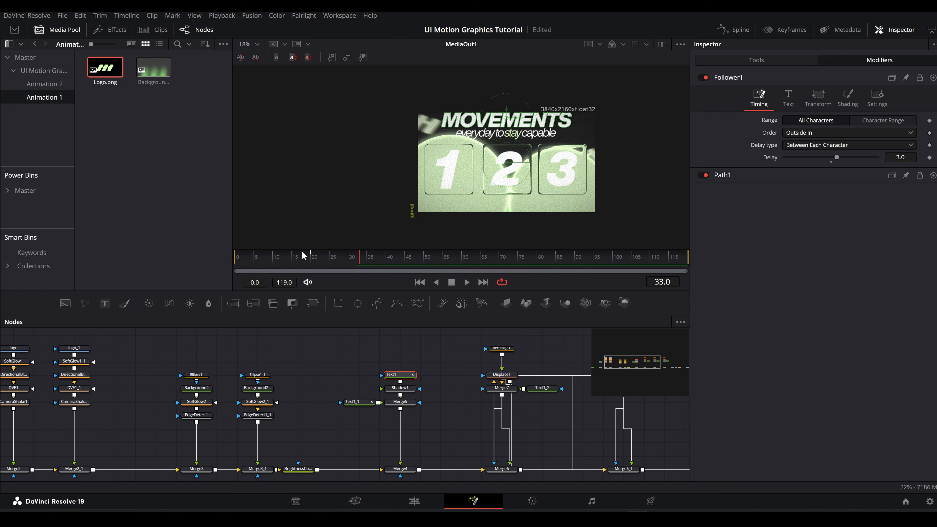
left_click_drag(303, 255, 371, 256)
Step: Insert a Follower modifier on Text1_1's "everyday to stay capable" text, keeping its character level styling
scroll(505, 130, "up", 5)
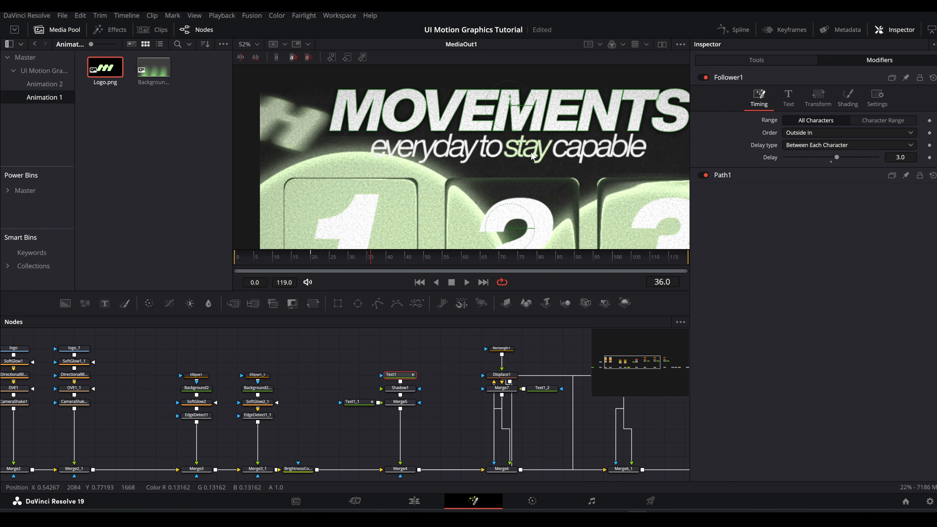
left_click(360, 402)
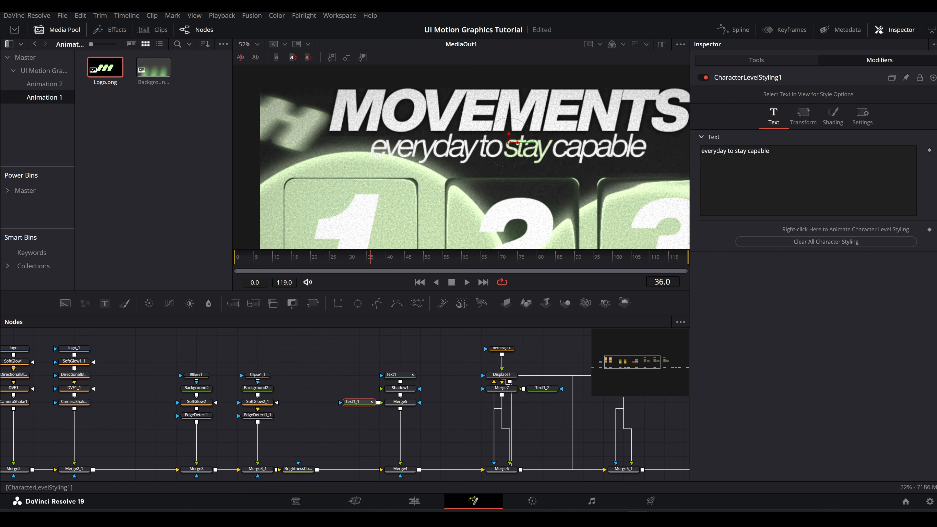
left_click(775, 61)
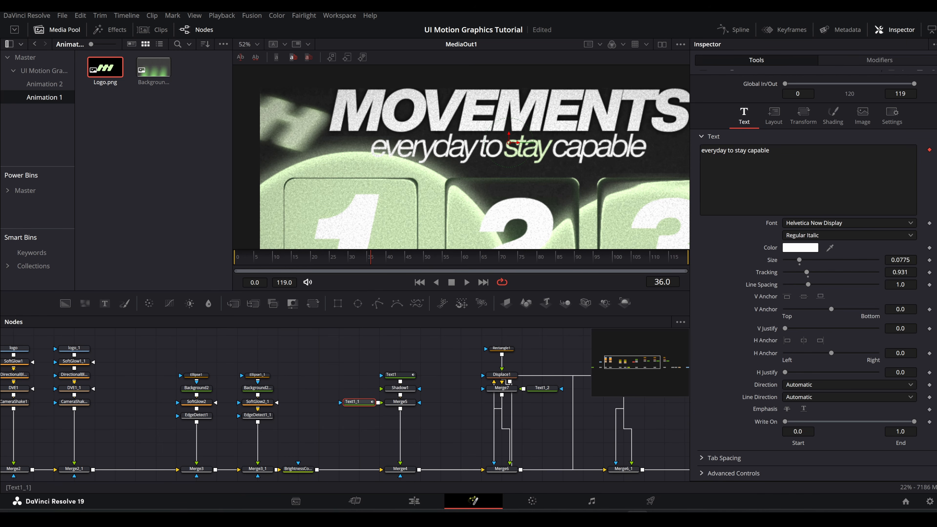
right_click(745, 183)
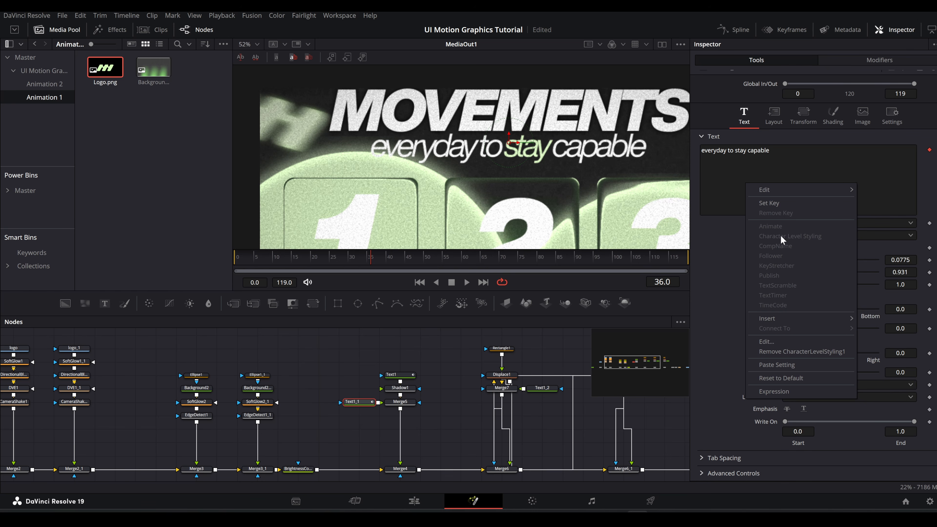
mouse_move(776, 317)
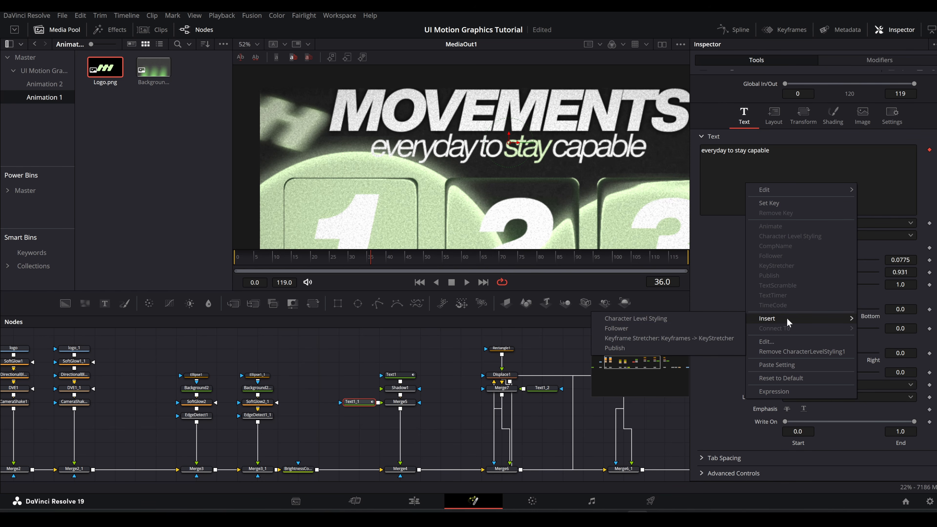
left_click(627, 330)
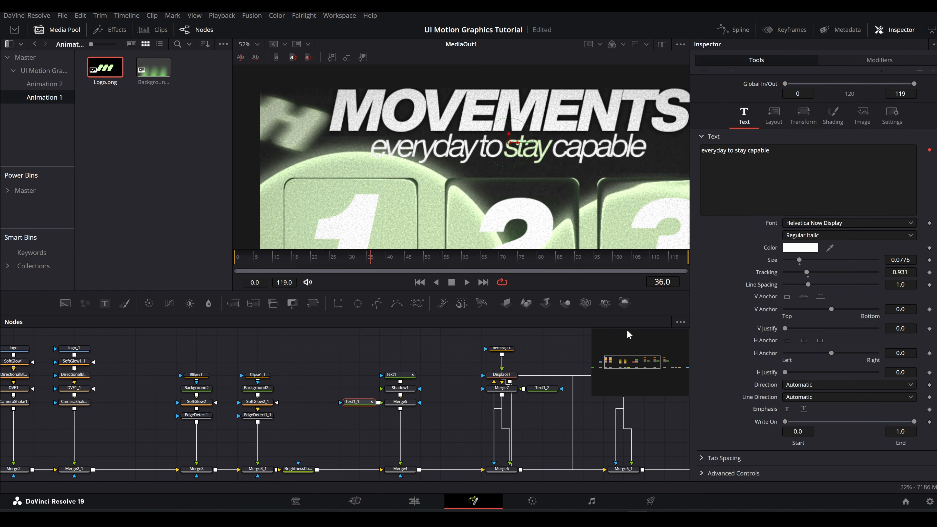
Step: Set Follower2's transform to Words and keyframe its word offset at frame 50
left_click(860, 60)
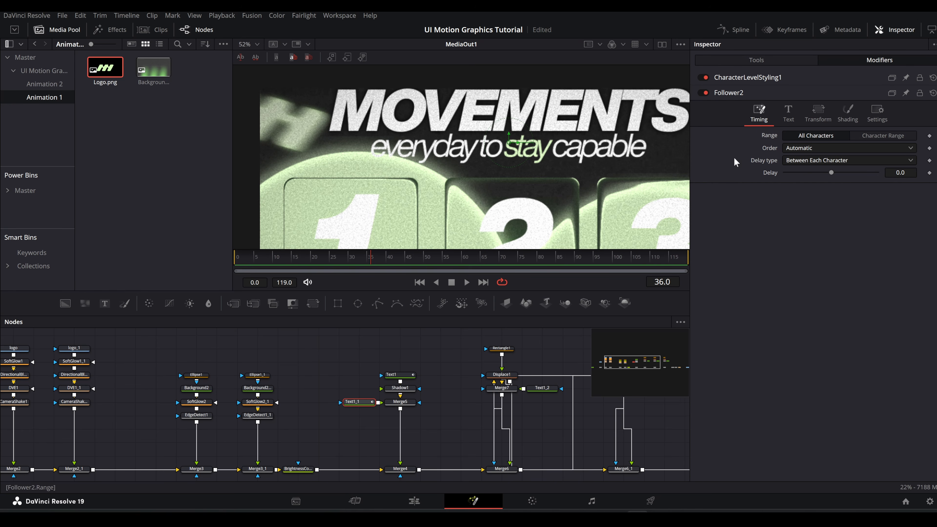
left_click(663, 283)
key("Up")
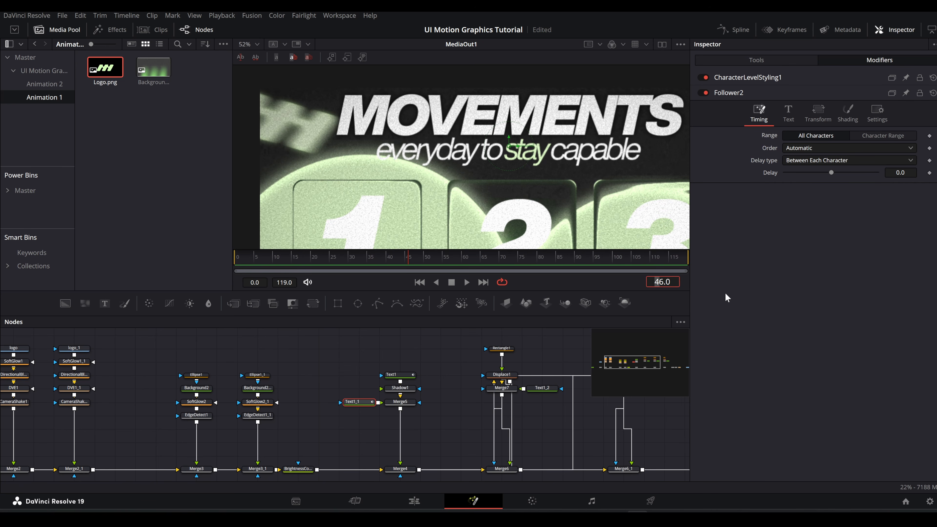
key("Right")
key("Up")
key("Up")
key("Up")
key("Up")
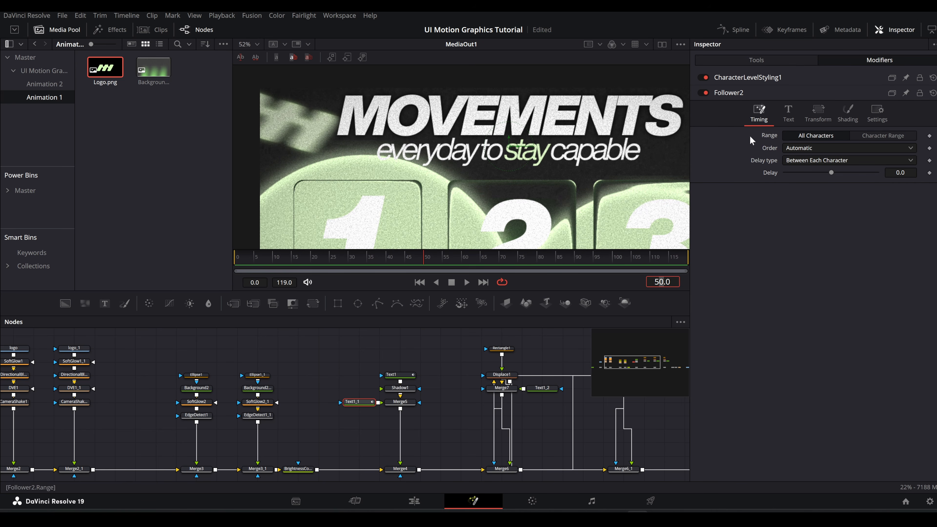
left_click(826, 122)
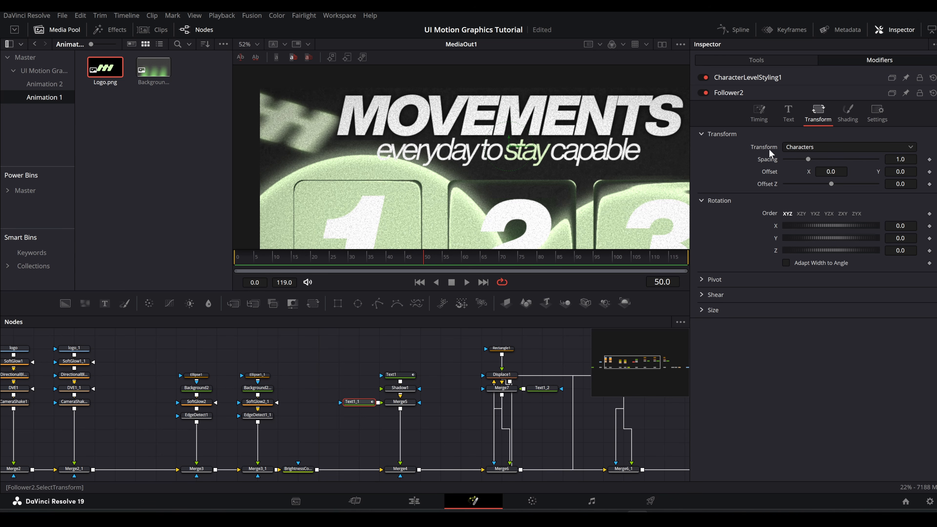
left_click(802, 146)
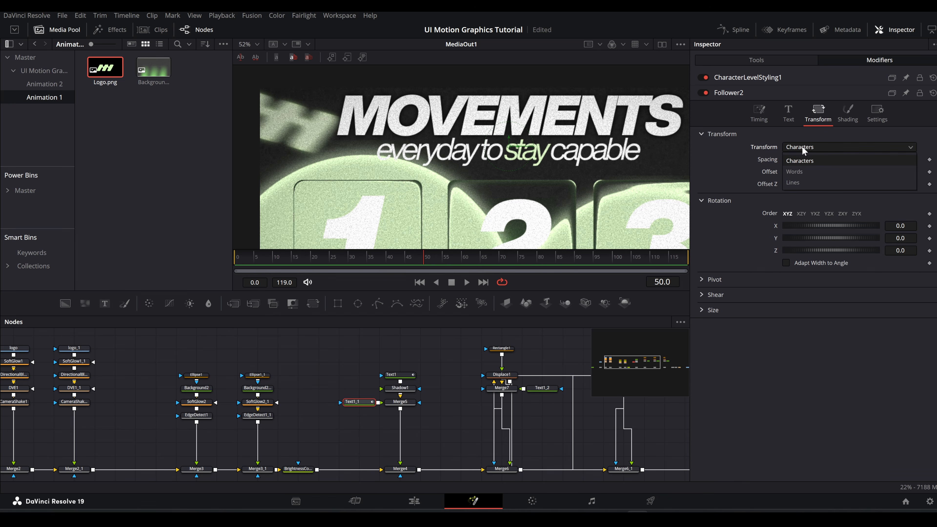
left_click(803, 171)
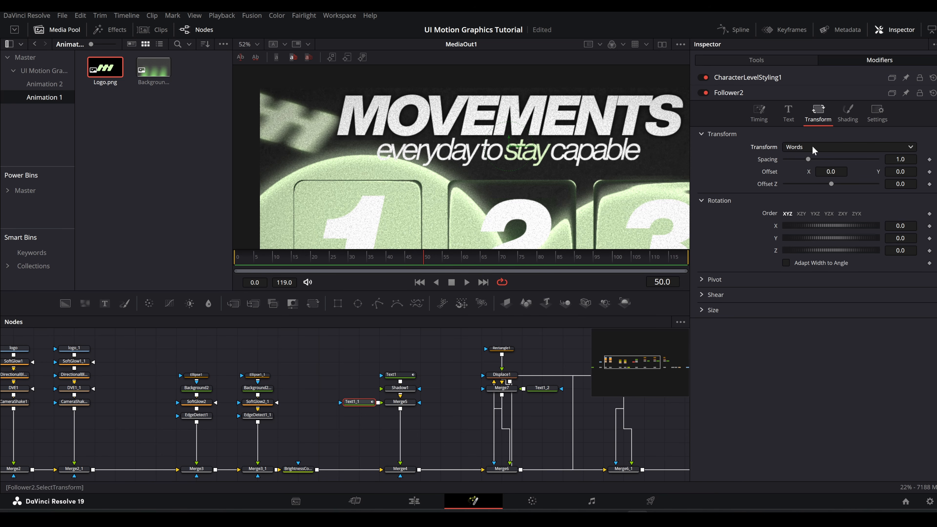
left_click(930, 172)
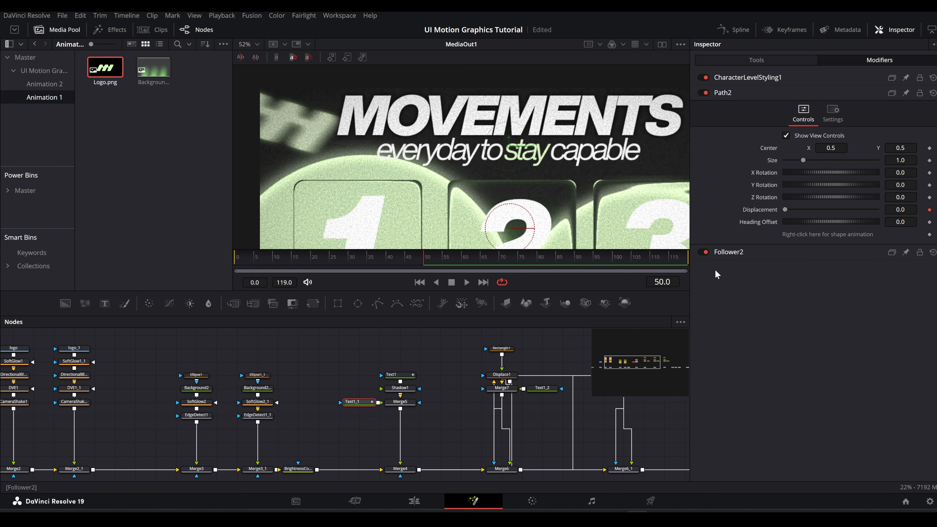
Step: Keyframe Follower2's word offset at frame 30 with Y at about -0.08, below the subtitle's resting position
left_click(728, 251)
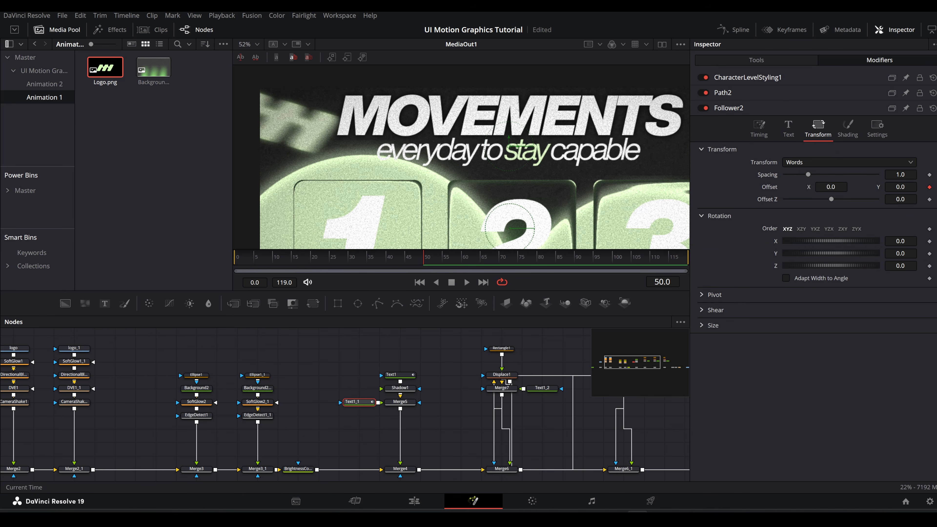
key("BackSpace")
type("3")
key("Return")
left_click_drag(602, 192, 524, 182)
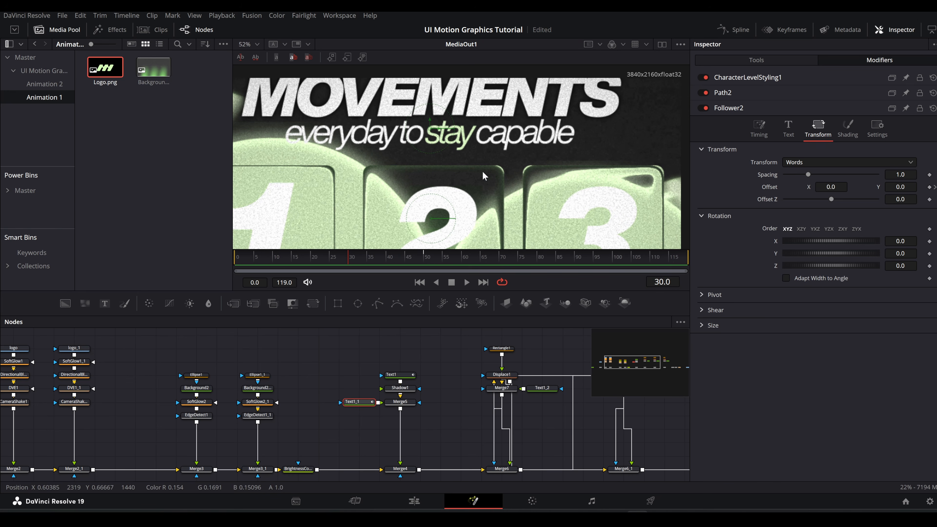
left_click_drag(900, 187, 872, 187)
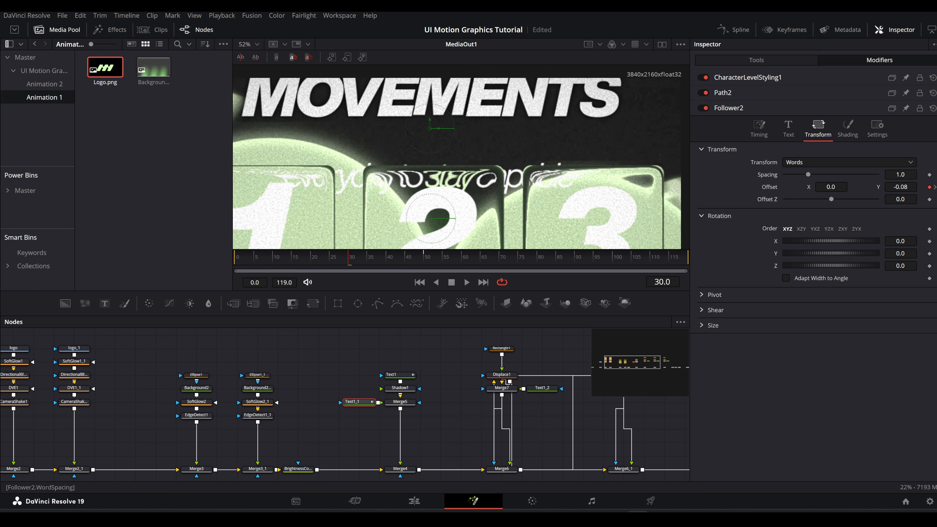
Step: Keyframe the opacity of Follower2's white solid fill at 0 on frame 30 and 1.0 on frame 50
left_click_drag(406, 180, 449, 185)
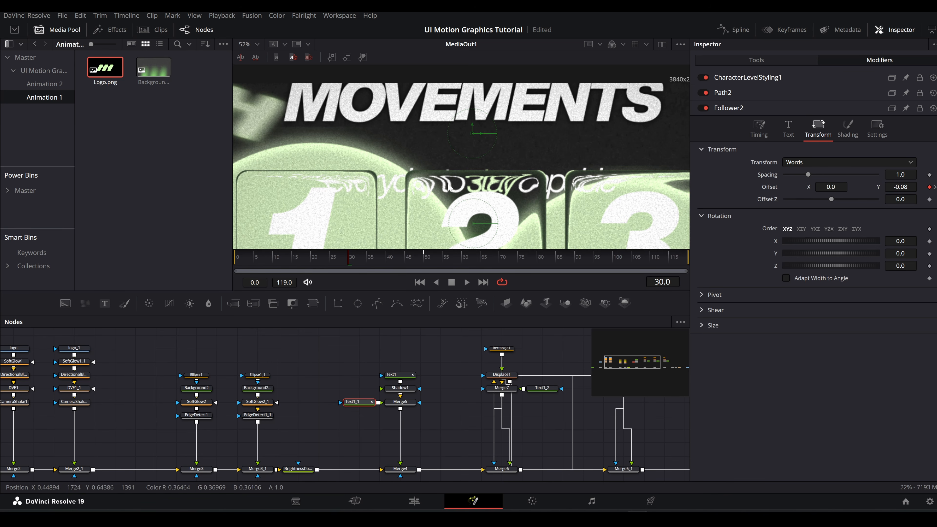
left_click(850, 131)
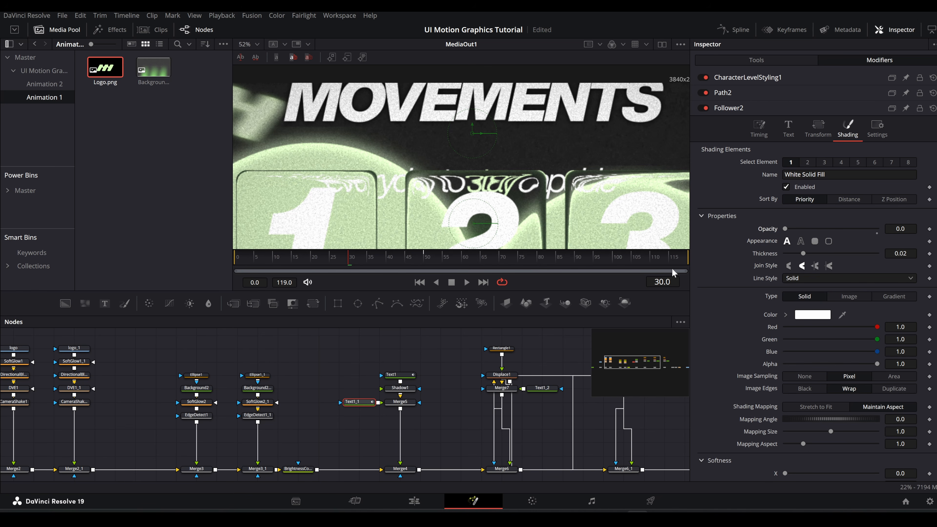
left_click(929, 229)
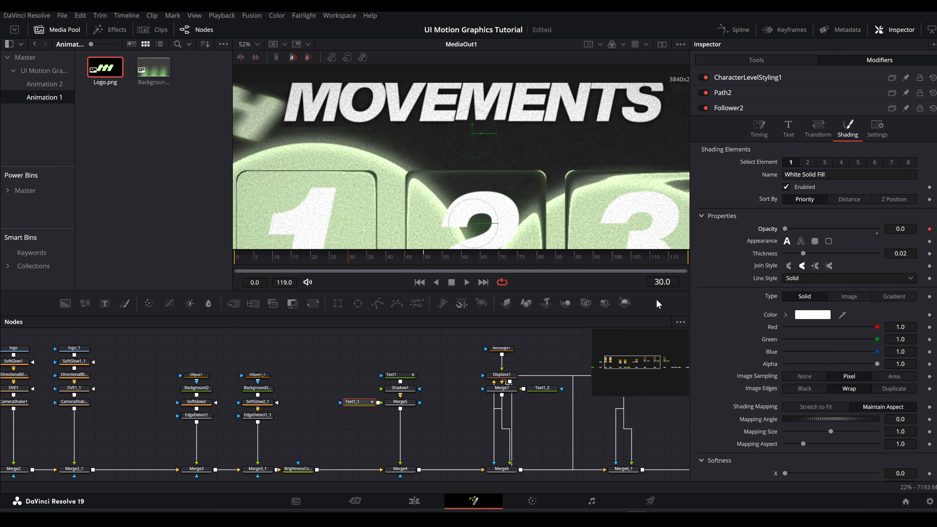
left_click(660, 282)
key("Up")
key("Up")
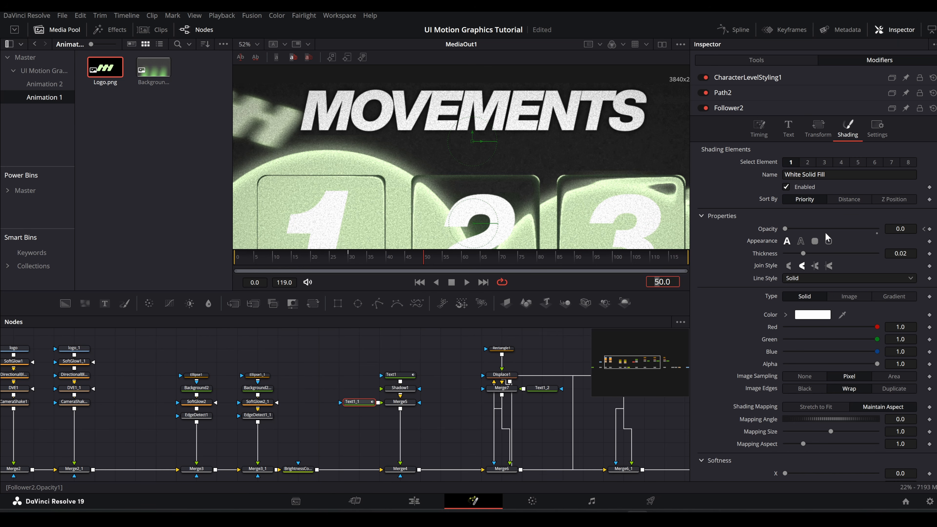
left_click_drag(790, 230, 886, 230)
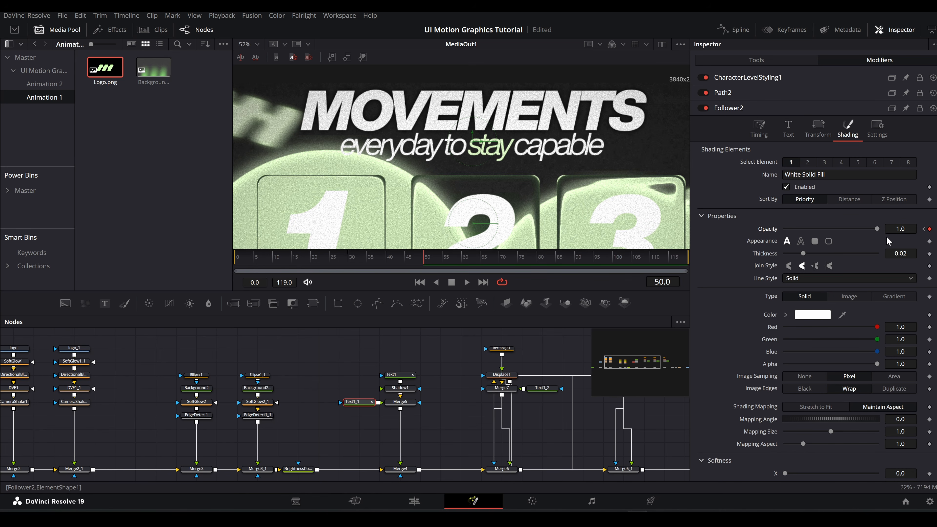
Step: Set Follower2's delay between characters to 2 and scrub through the subtitle reveal
left_click(759, 129)
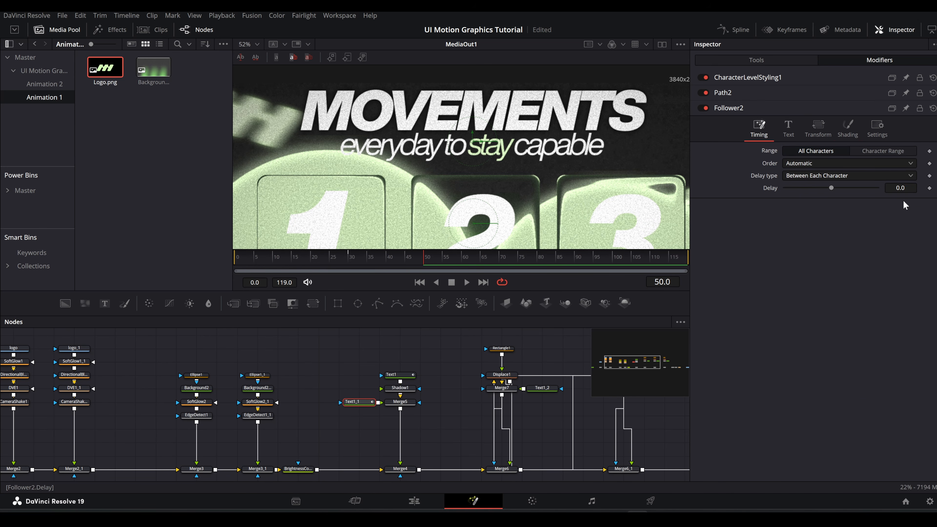
left_click(901, 188)
type("2")
key("Return")
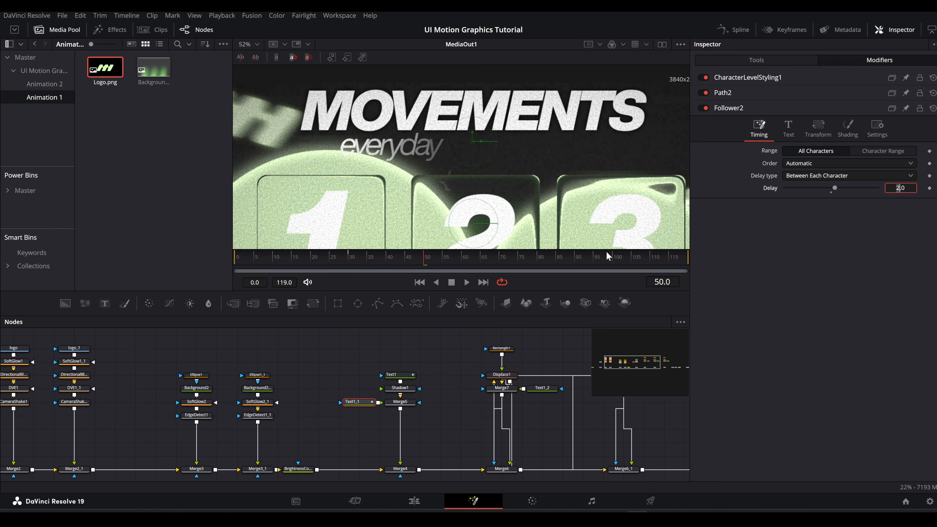
left_click(349, 258)
left_click_drag(357, 259, 526, 258)
Step: Smooth Follower2's displacement and opacity curves between frames 30 and 50, and scrub through the subtitle animation
left_click(732, 31)
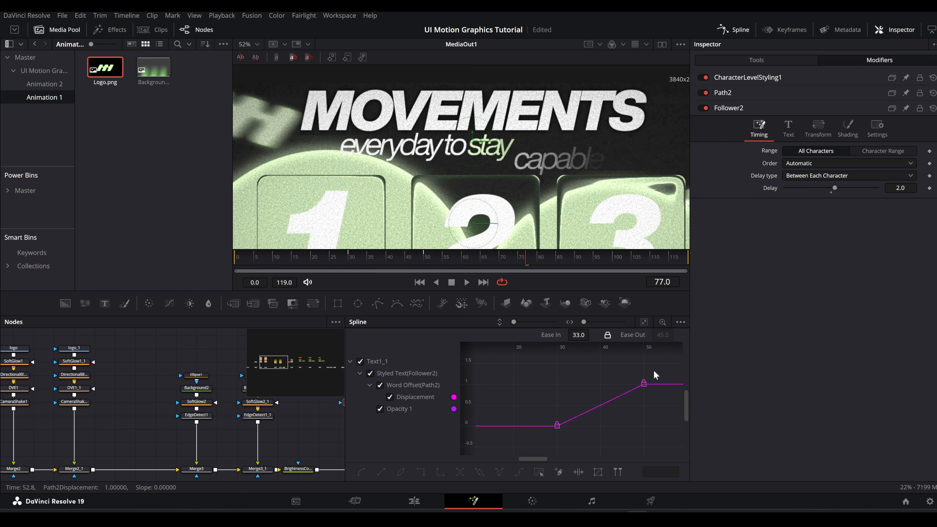
left_click_drag(654, 370, 475, 457)
key("s")
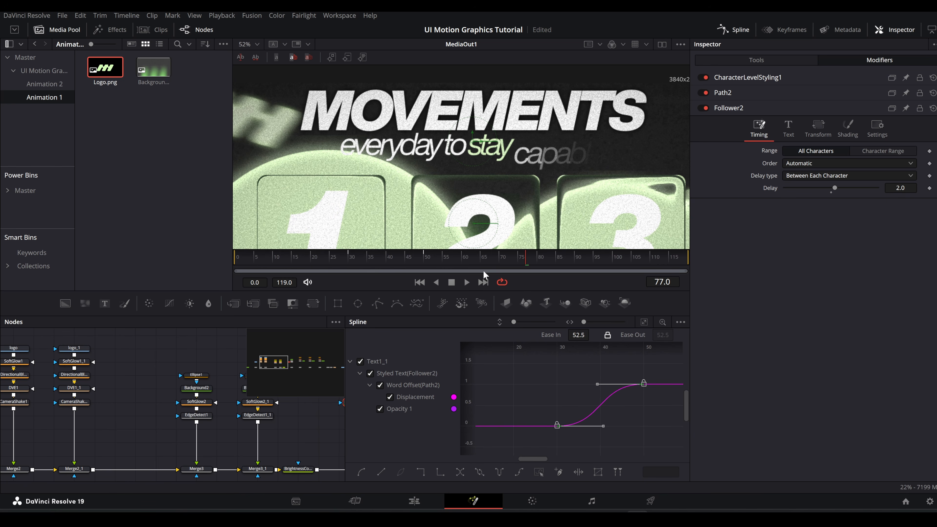
left_click_drag(341, 260, 571, 262)
left_click(739, 26)
scroll(566, 146, "down", 5)
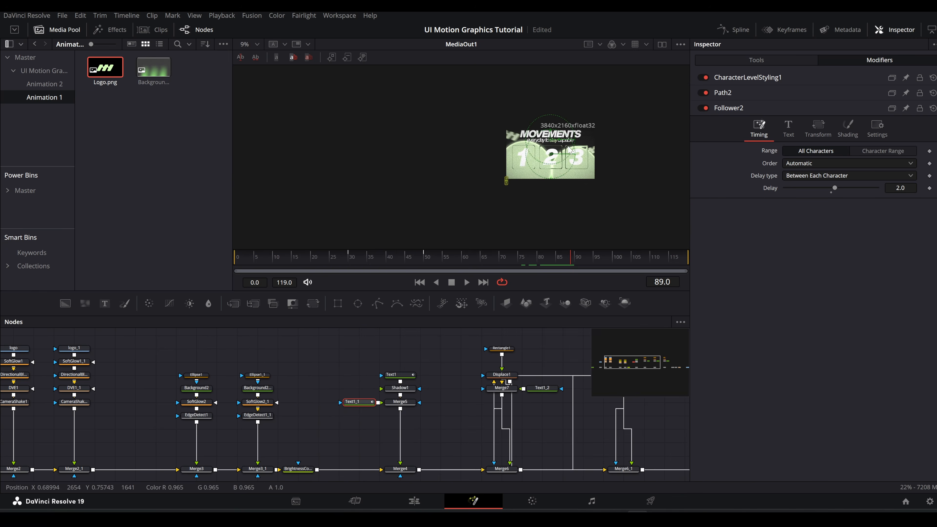
Step: Deselect the subtitle node and scrub to frame 115 to review the title and subtitle reveals
left_click_drag(566, 146, 522, 154)
scroll(522, 154, "up", 2)
left_click(449, 338)
left_click_drag(341, 255, 668, 254)
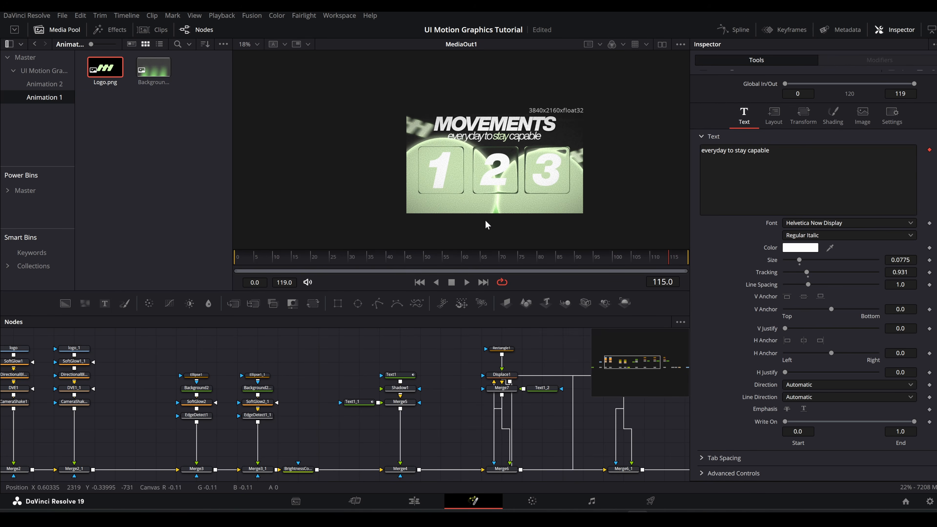
scroll(457, 184, "up", 3)
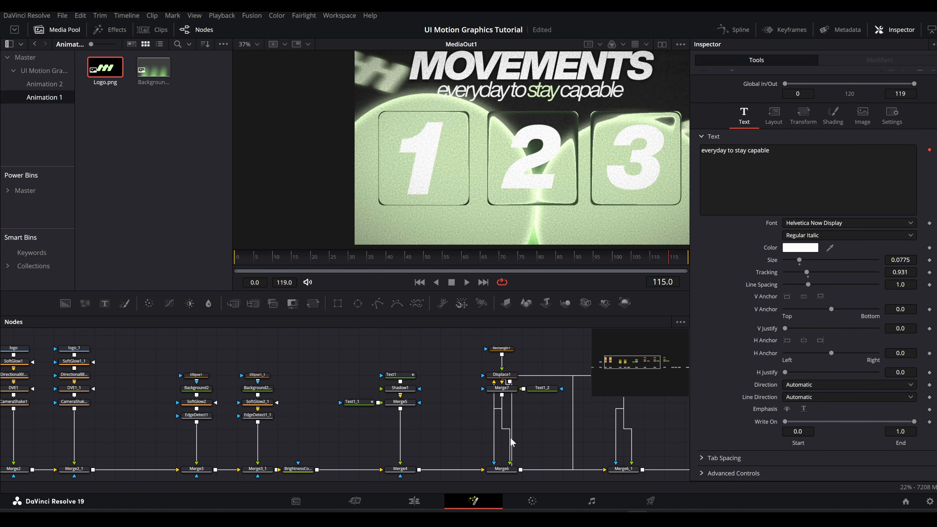
Step: Keyframe Merge6's Blend at 0 on frame 50 and 1.0 on frame 70 to fade in card 1
left_click_drag(535, 433, 357, 442)
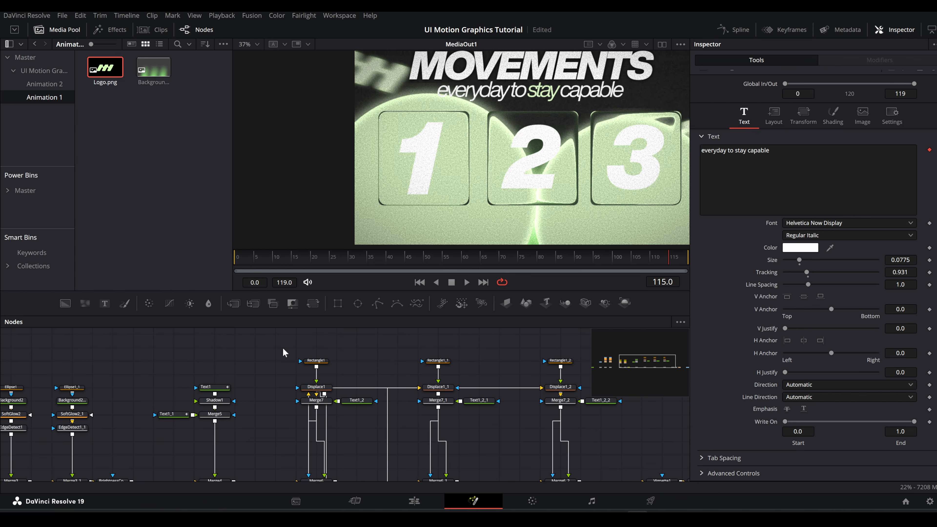
left_click_drag(282, 348, 365, 493)
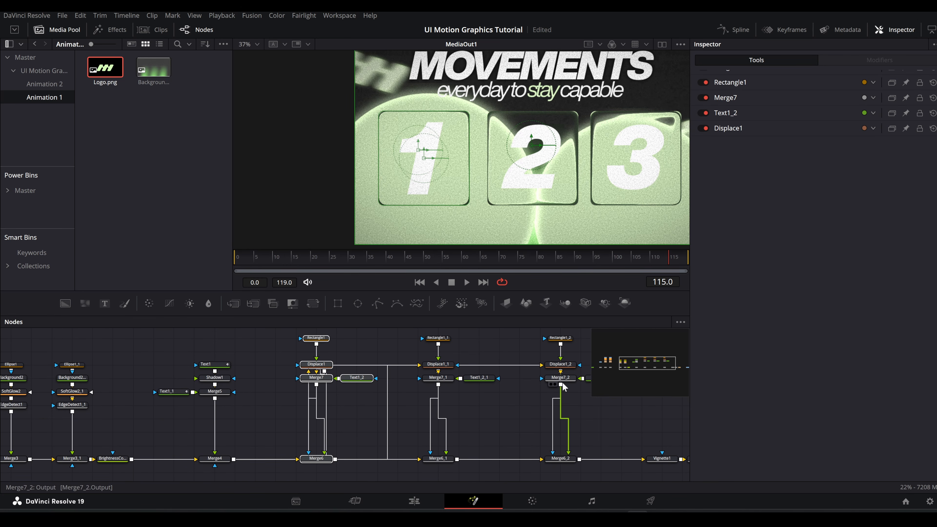
left_click(321, 458)
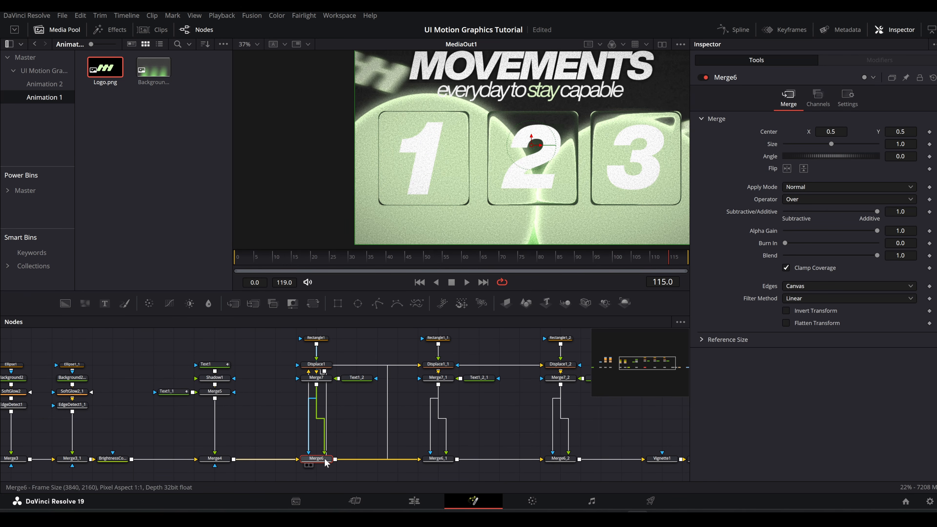
left_click(497, 261)
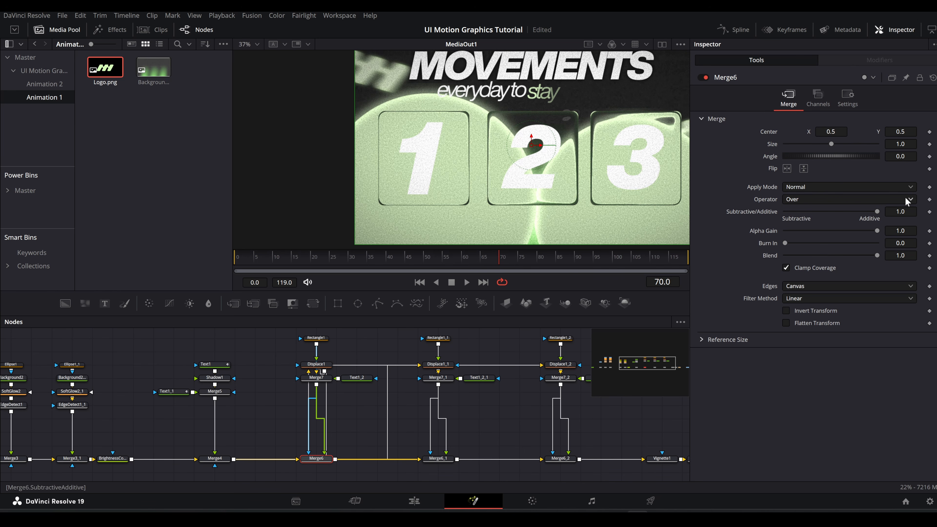
left_click(929, 255)
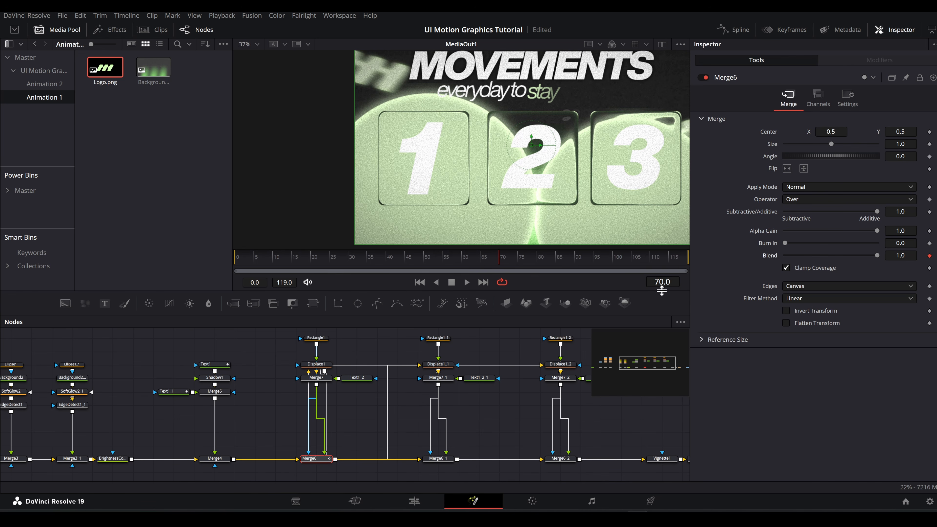
left_click(423, 259)
left_click_drag(879, 255, 630, 254)
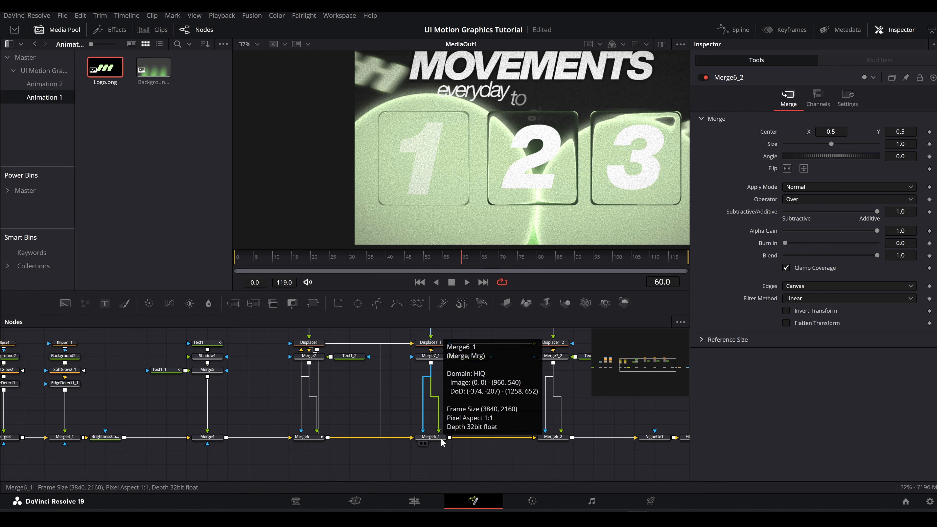
Step: Keyframe Merge6_1's Blend at 1.0 on frame 80 and 0 on frame 60 to fade in card 2
left_click(428, 437)
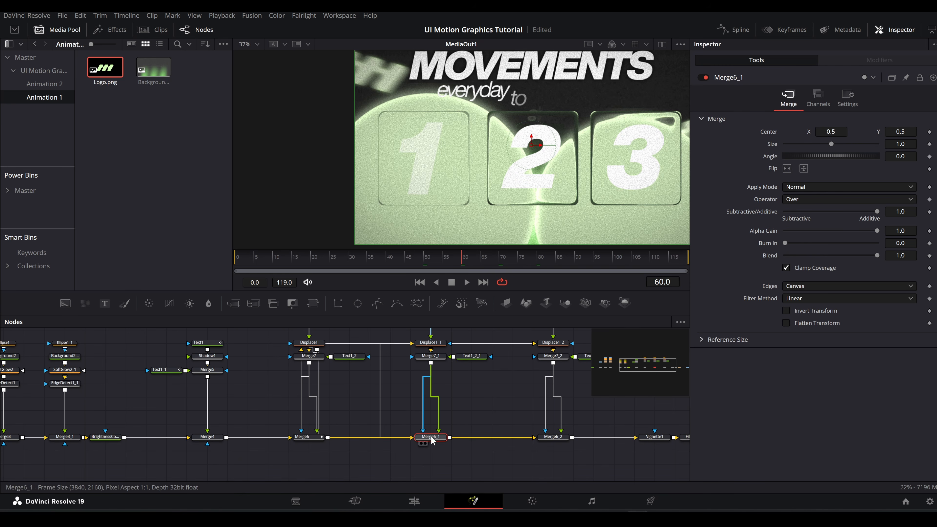
key("BackSpace")
type("8")
key("Return")
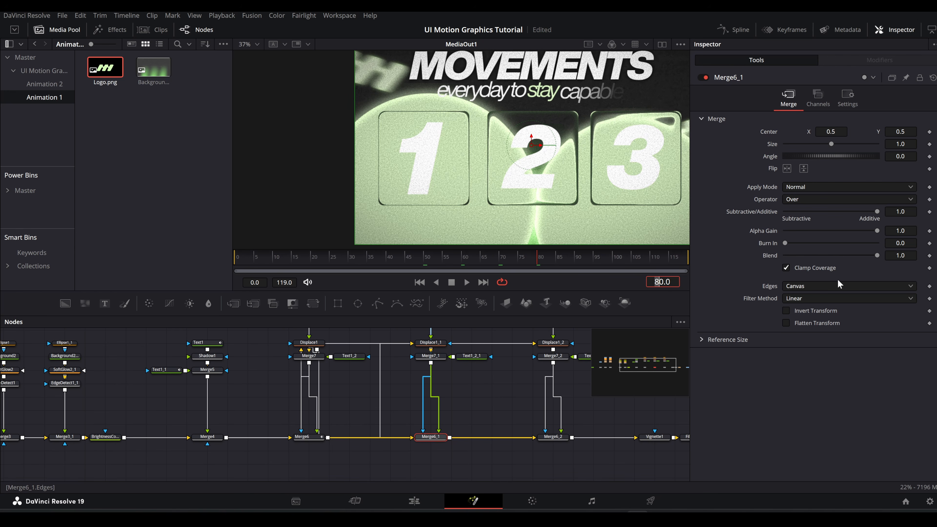
left_click(928, 257)
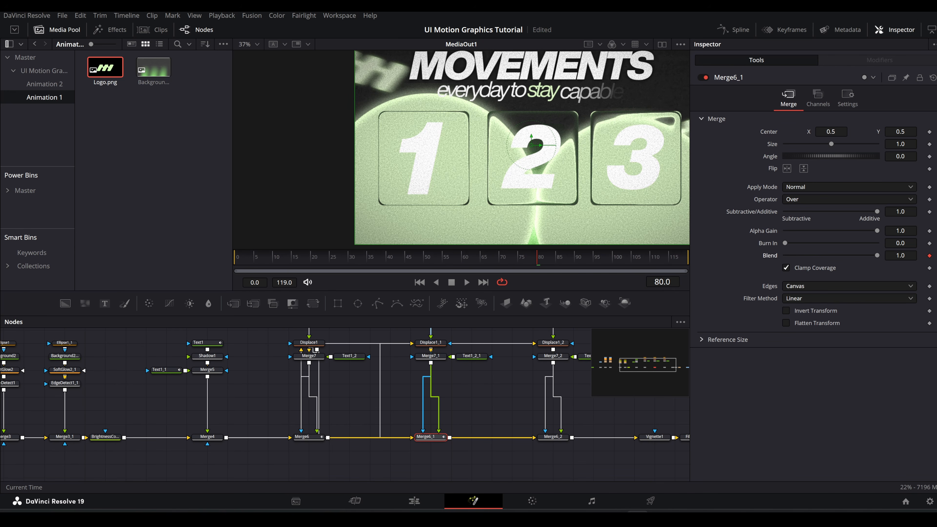
key("Down")
key("Down")
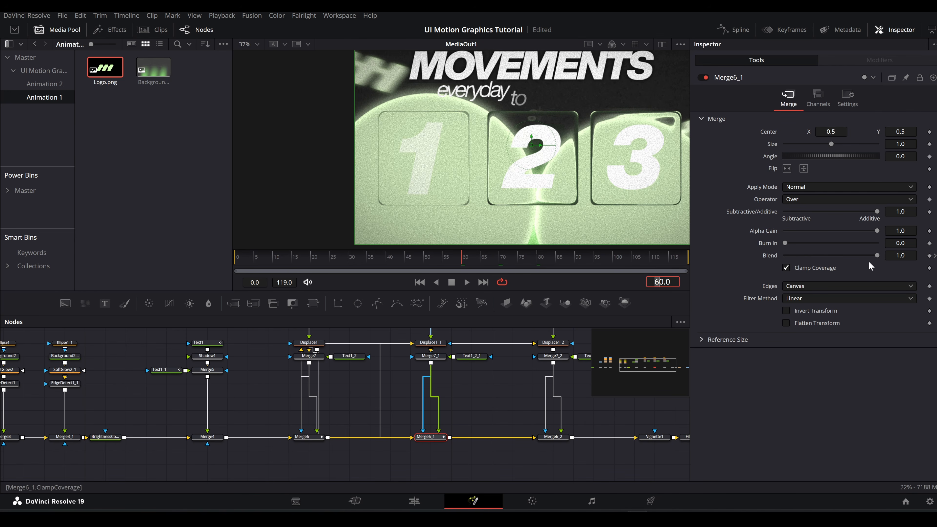
left_click_drag(857, 256, 757, 261)
Step: Keyframe Merge6_2's Blend at 1.0 on frame 90 and 0 on frame 70, and scrub through the card fade-ins
left_click_drag(498, 420, 386, 425)
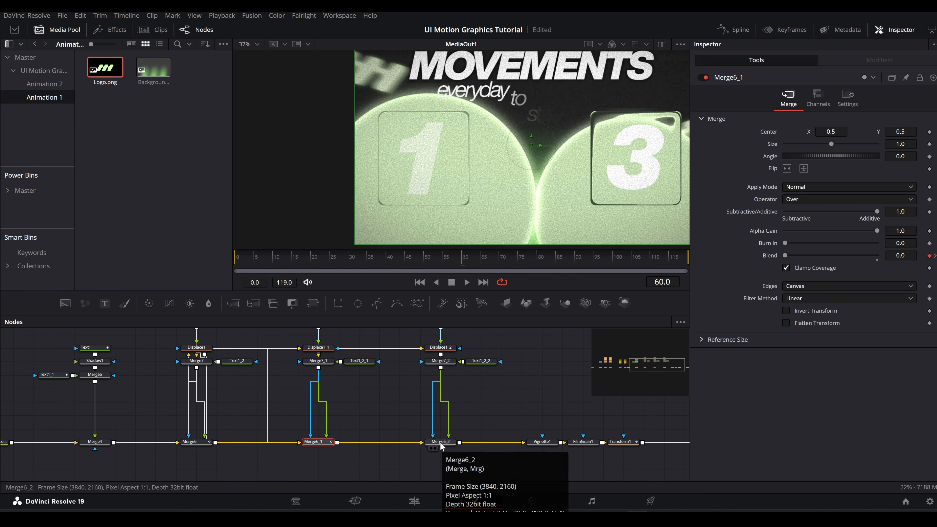
left_click(441, 443)
left_click(574, 260)
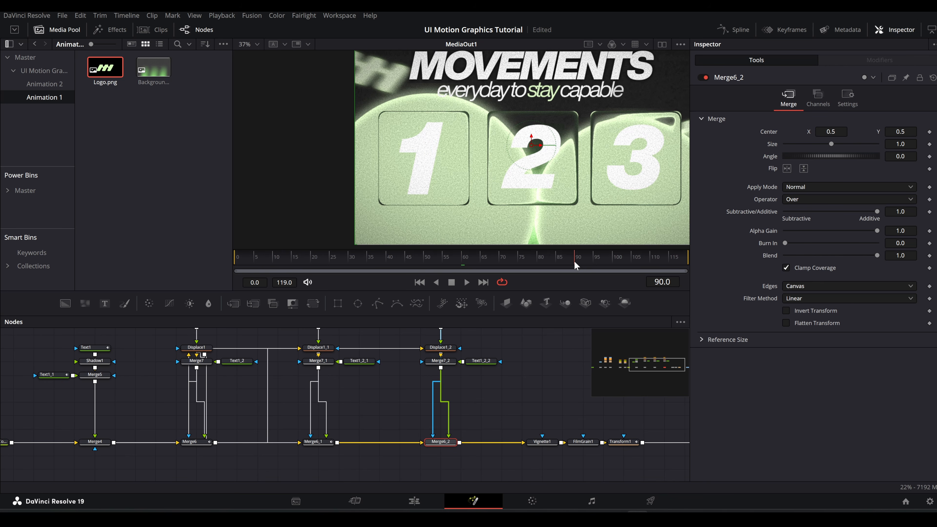
left_click(930, 255)
left_click(659, 282)
key("Down")
key("Down")
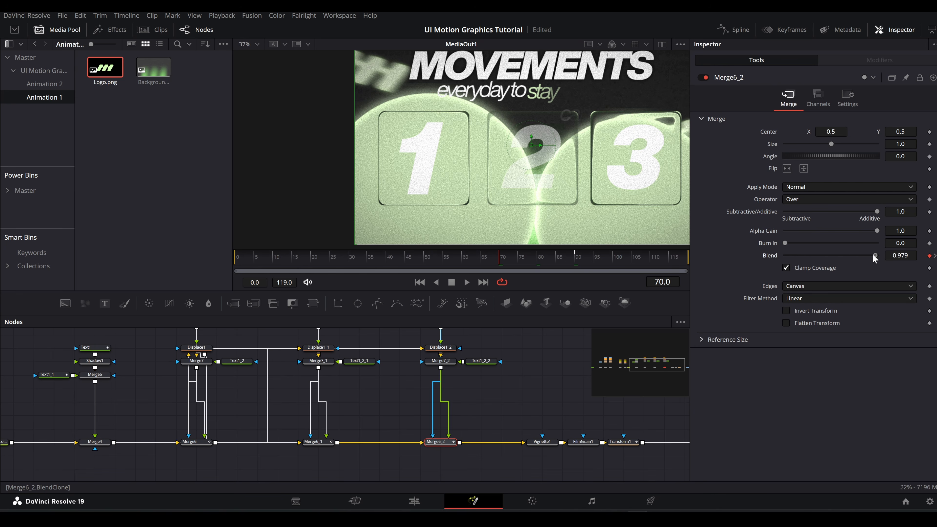
left_click_drag(873, 254, 582, 258)
left_click_drag(401, 258, 611, 262)
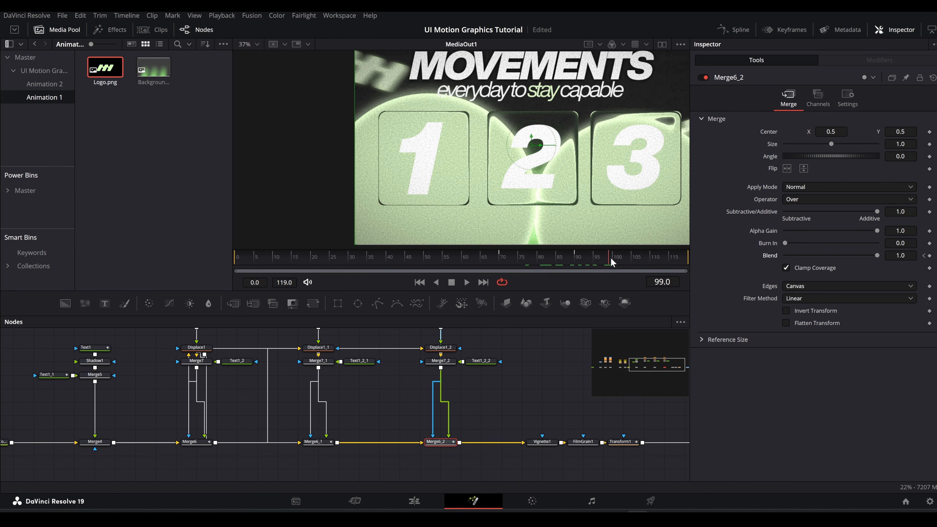
scroll(524, 217, "down", 4)
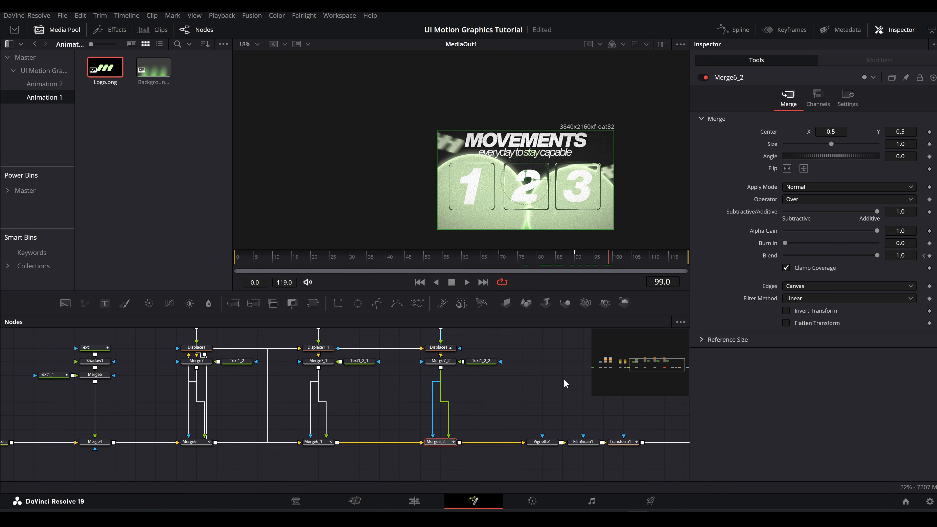
Step: Add a second Transform node after Transform1 and keyframe its Size at 1.0 and Center at 0.5, 0.5 on frame 70
left_click_drag(578, 428, 402, 402)
left_click(445, 417)
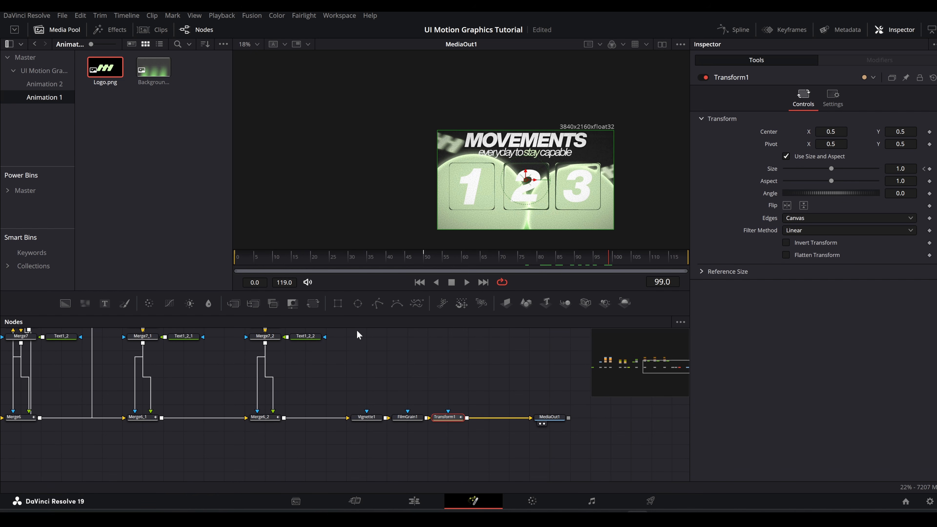
left_click(313, 303)
left_click_drag(540, 262, 500, 266)
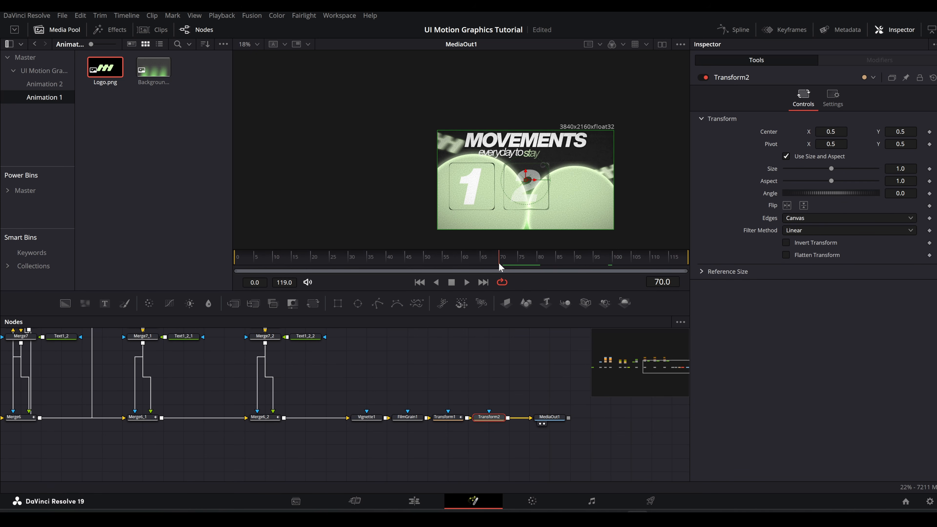
left_click(929, 169)
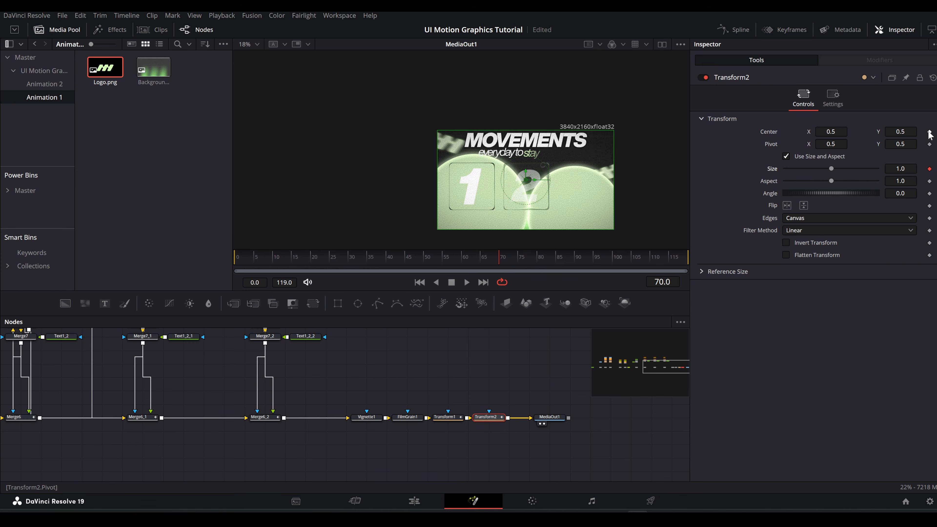
left_click(930, 132)
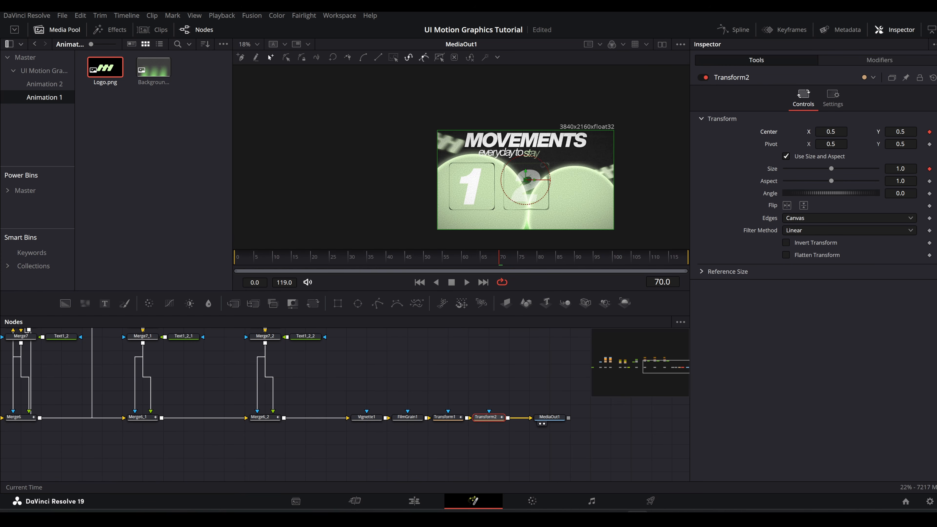
Step: Keyframe Transform2 at frame 119 with Size 1.1 and Center Y 0.445
type("119")
key("Return")
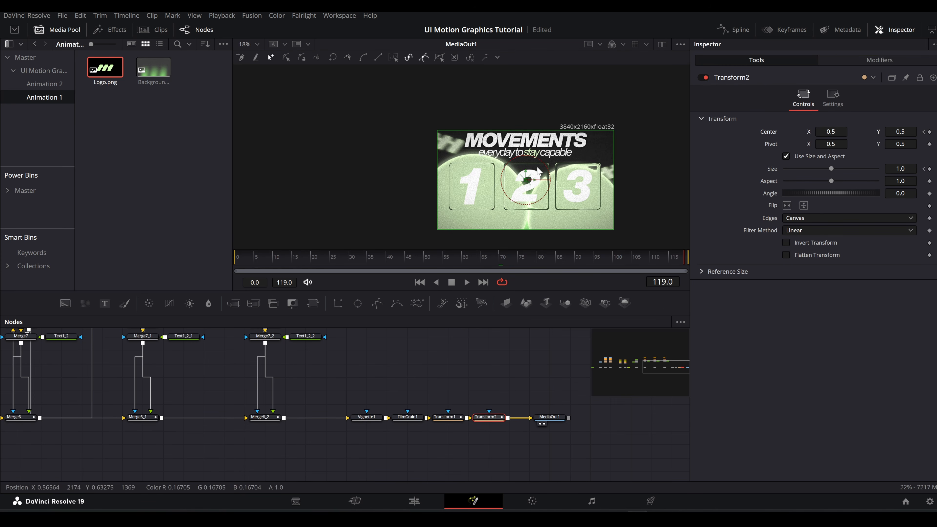
scroll(524, 176, "up", 2)
double_click(902, 169)
type("1")
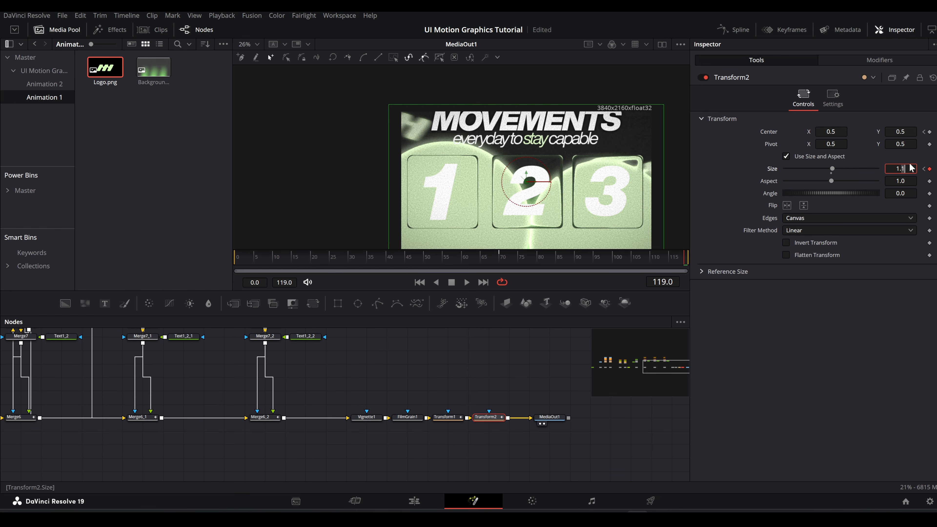
left_click_drag(901, 132, 882, 131)
Step: Ease Transform2's displacement and size curves between frames 70 and 119 in the Spline editor, and scrub through the animation
left_click(734, 29)
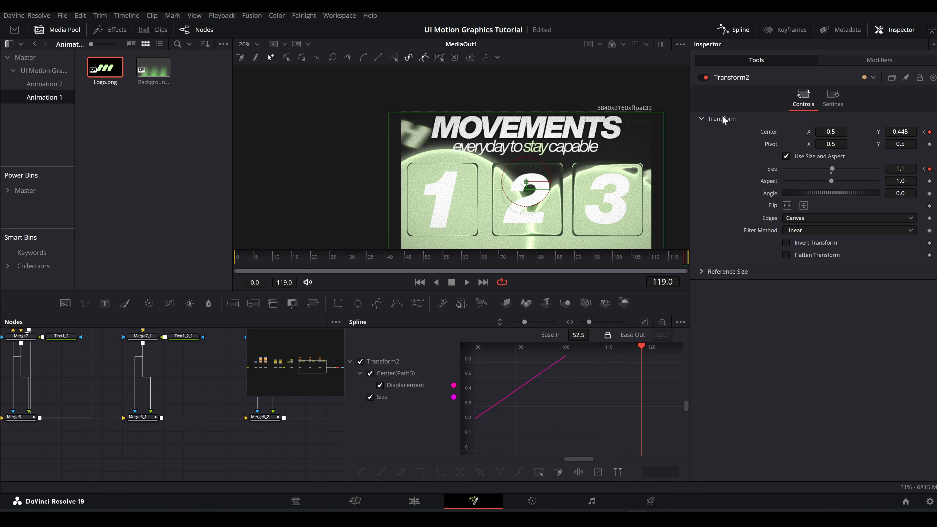
left_click(644, 322)
scroll(614, 408, "down", 4)
left_click_drag(655, 368, 509, 438)
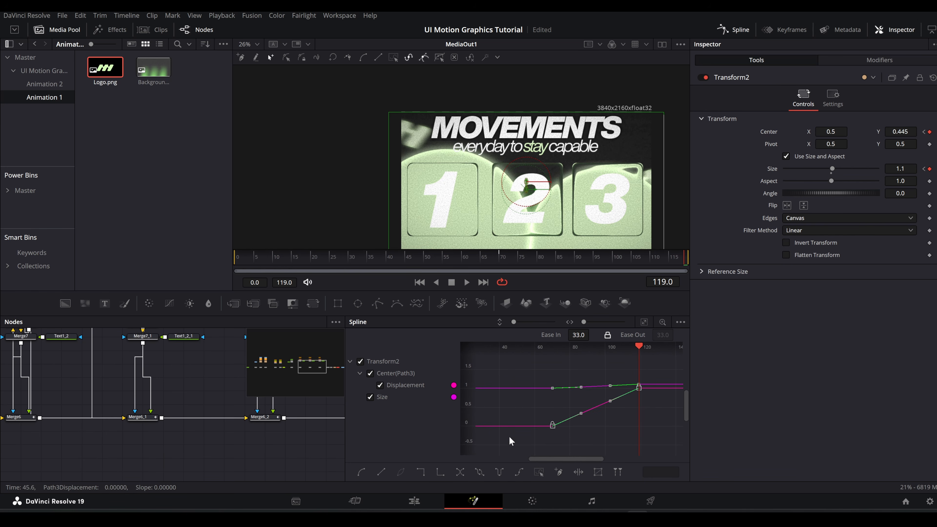
key("f")
left_click(712, 31)
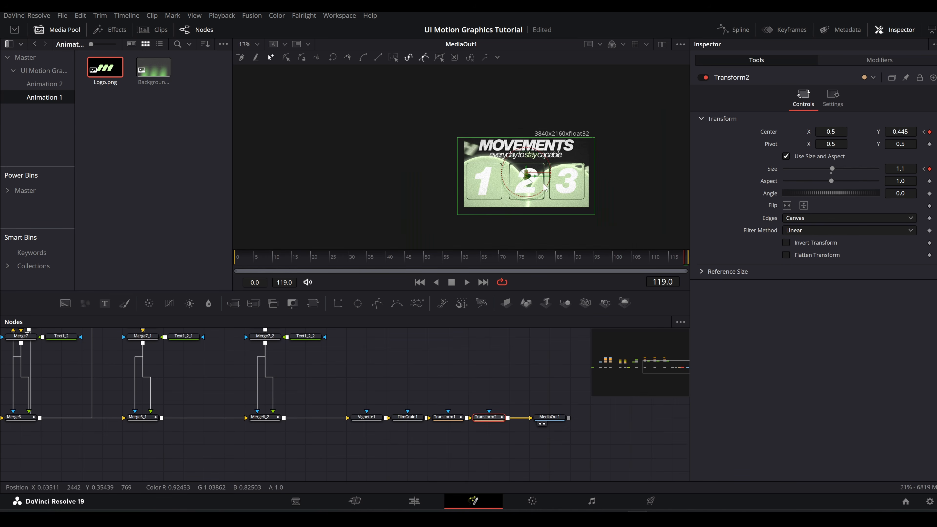
left_click_drag(320, 263, 372, 260)
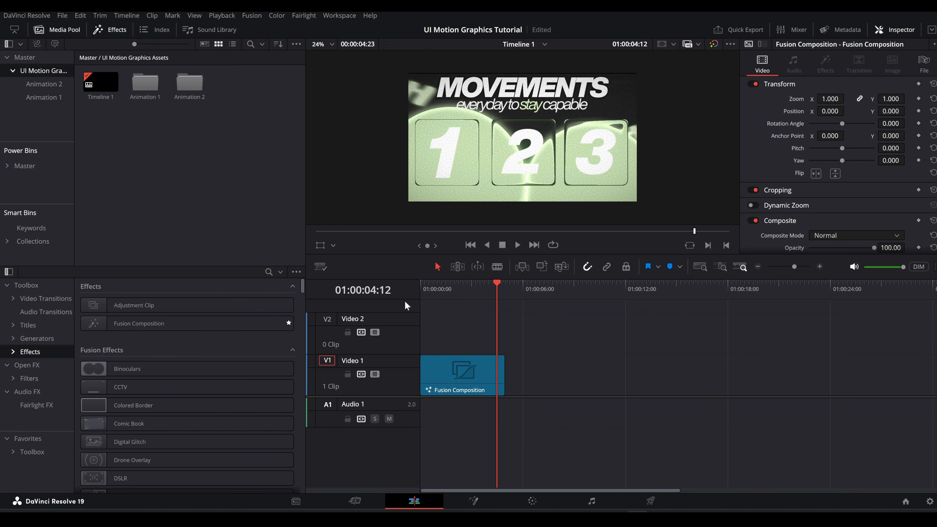
Step: Add a second Fusion Composition right after the first on Video 1 and open it on the Fusion page
left_click_drag(140, 323, 541, 366)
left_click(473, 501)
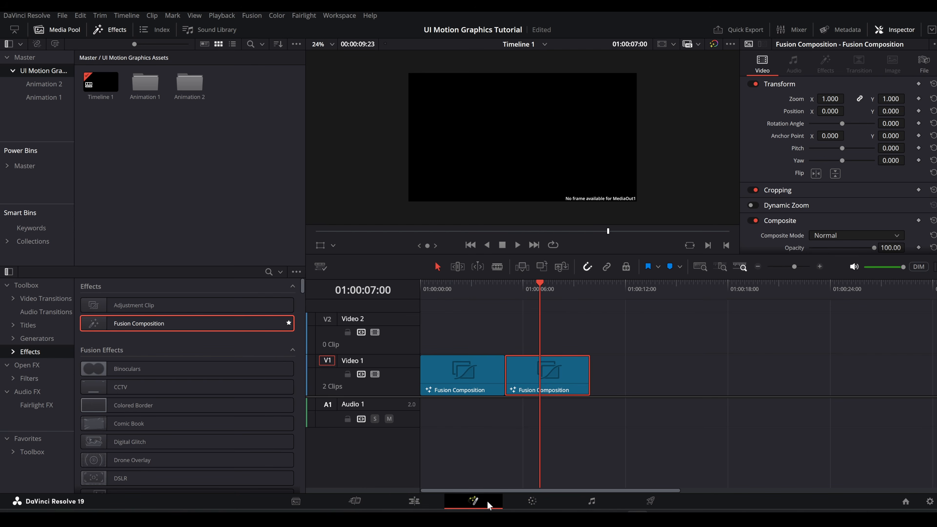
left_click_drag(276, 421, 474, 422)
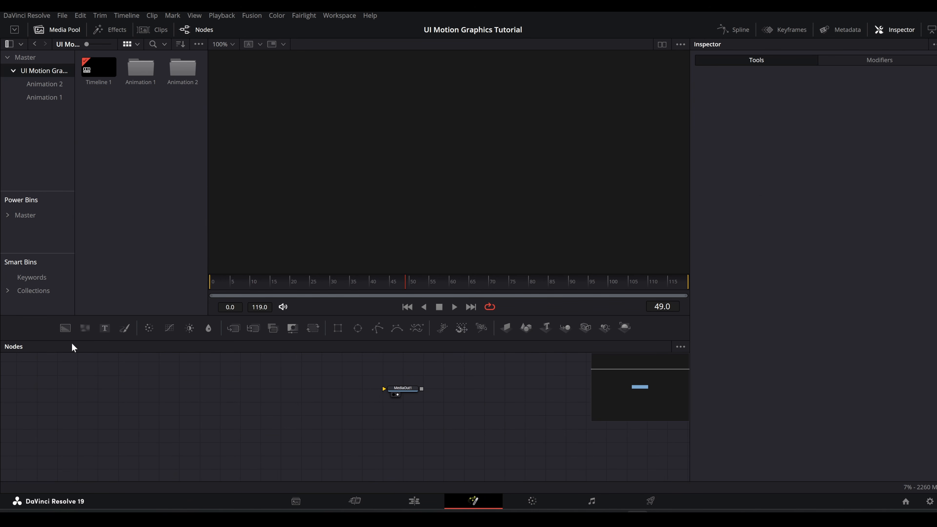
Step: Add a Background node with Alpha 0 and connect it to MediaOut1
left_click_drag(64, 330, 68, 402)
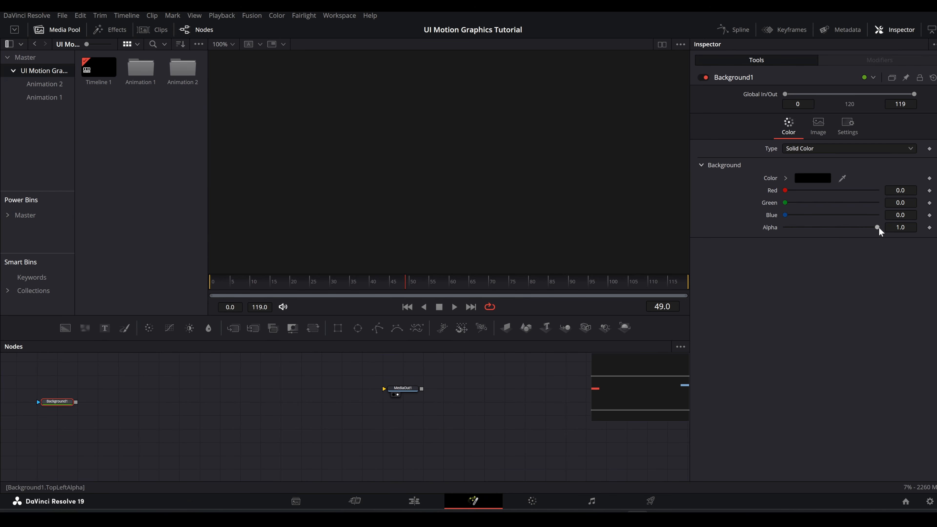
left_click_drag(878, 227, 782, 229)
left_click_drag(76, 401, 448, 408)
scroll(445, 405, "down", 2)
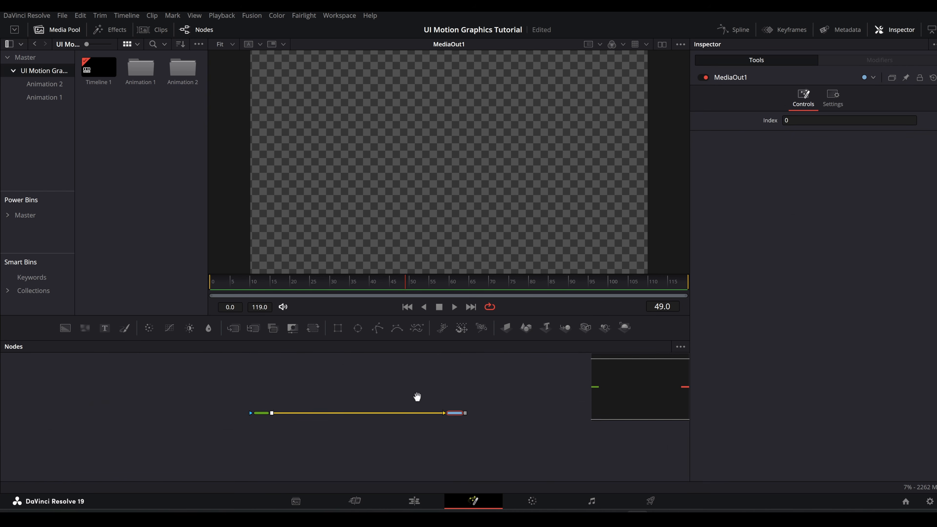
scroll(446, 210, "down", 1)
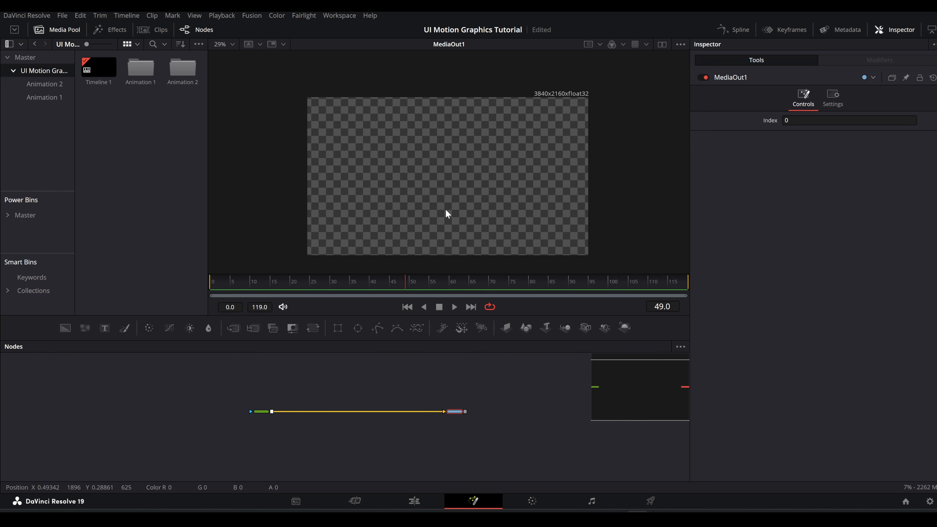
Step: Open the Animation 2 bin, and copy the three numbered-card node groups from the first Fusion Composition
double_click(182, 71)
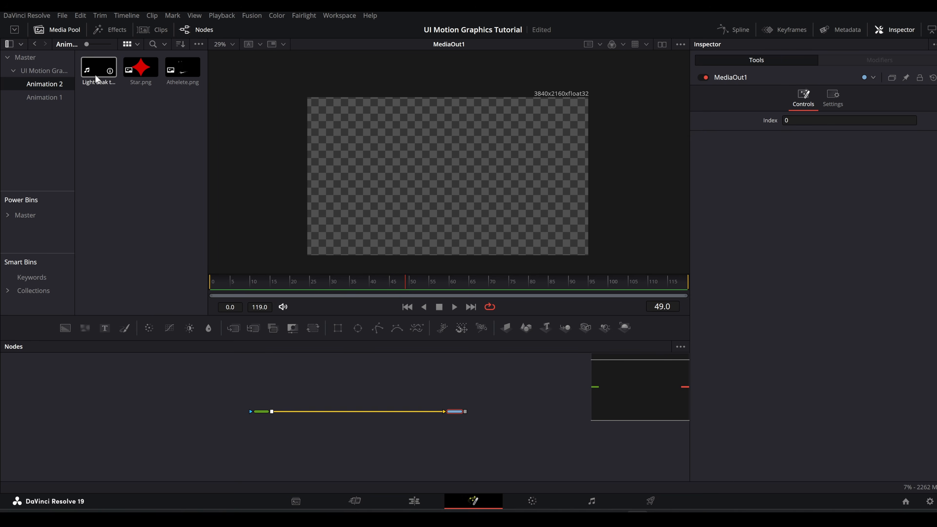
scroll(295, 411, "up", 2)
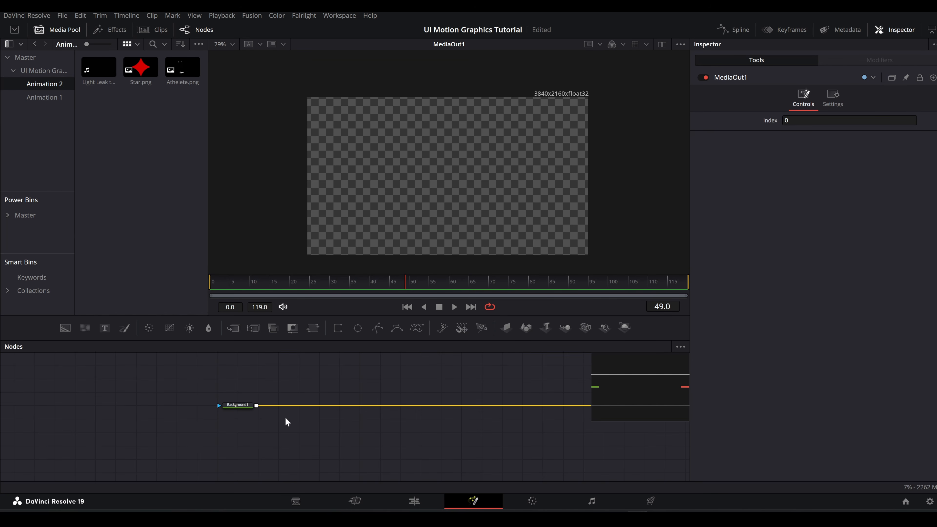
left_click(424, 507)
left_click(463, 476)
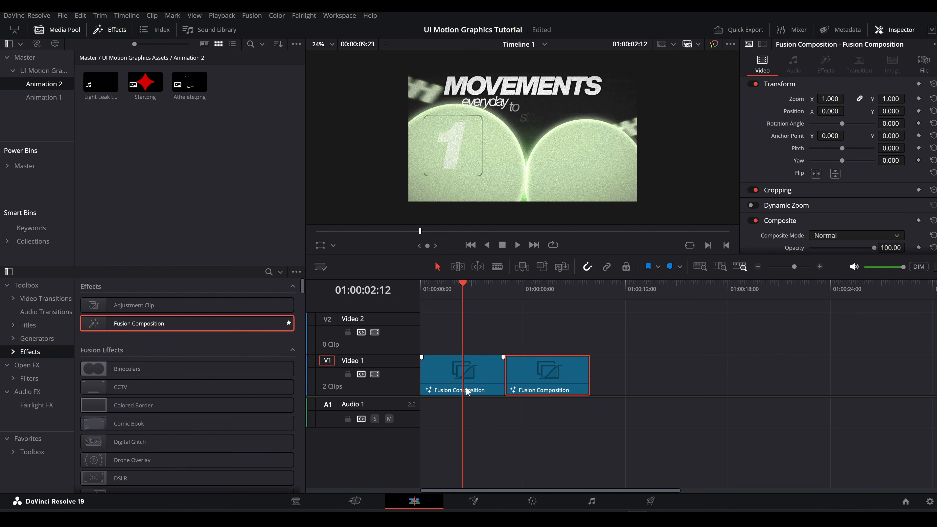
left_click(473, 501)
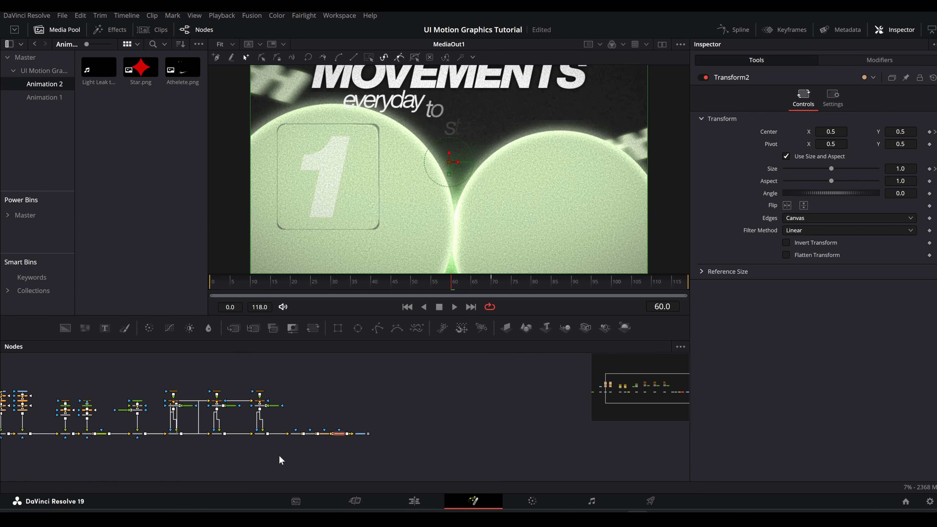
left_click_drag(279, 456, 146, 384)
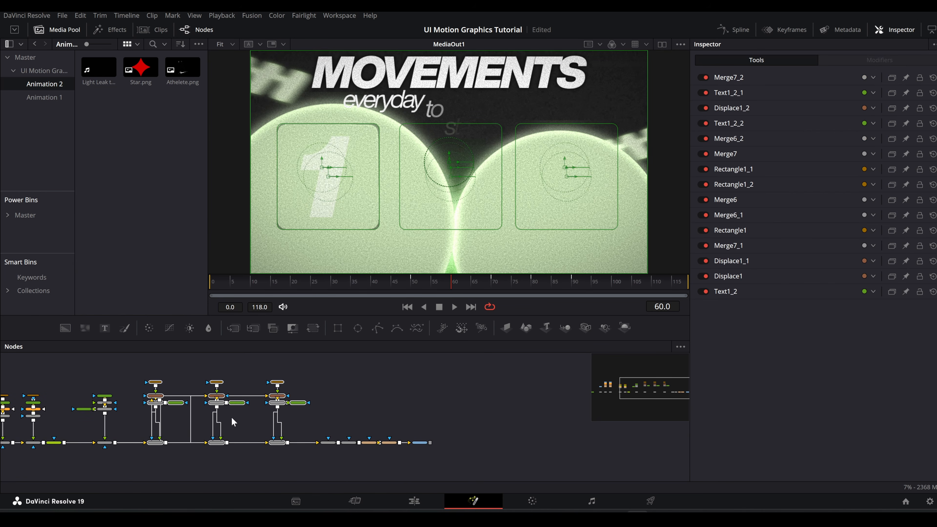
Step: Open the second Fusion Composition and paste the three numbered-card node groups between Background1 and MediaOut1
left_click(414, 501)
left_click(540, 369)
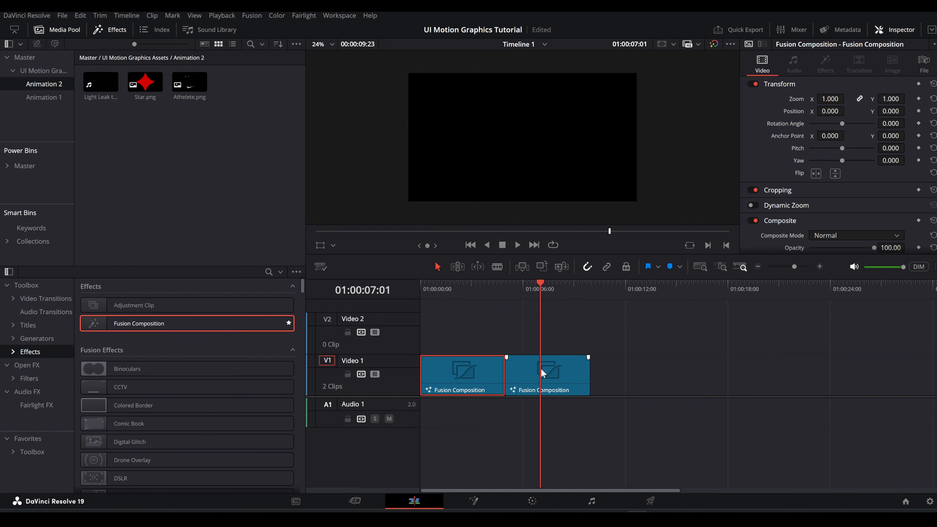
left_click(474, 501)
left_click_drag(300, 385, 576, 399)
left_click_drag(391, 398, 367, 414)
key("ctrl+v")
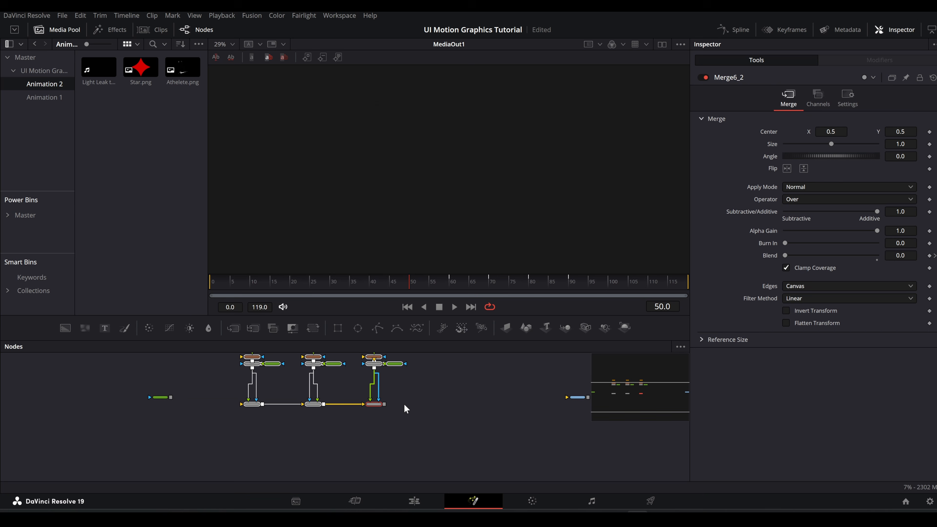
Step: Connect Background1 to the first pasted card's Merge6, and the last card's Merge6_2 to MediaOut1
left_click_drag(170, 397, 187, 397)
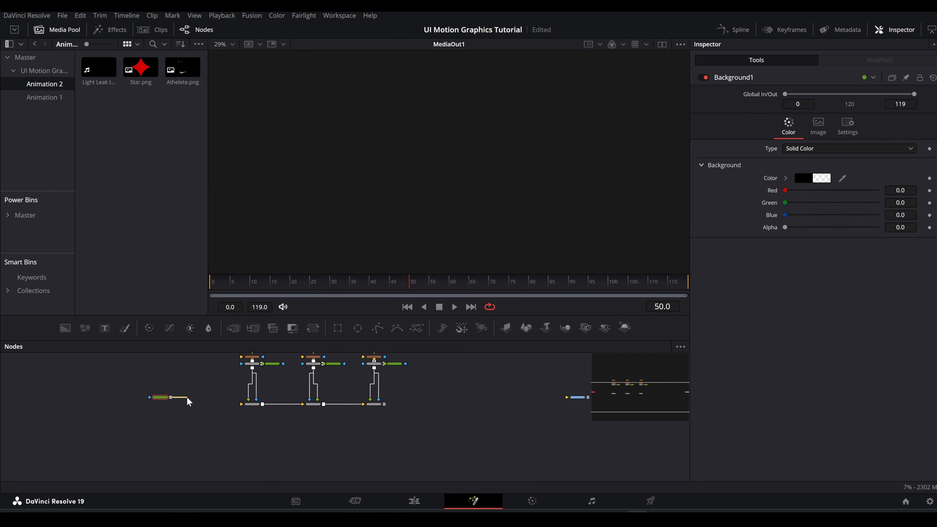
left_click_drag(248, 410, 247, 406)
left_click_drag(384, 404, 577, 402)
Step: Return to the first Fusion Composition and copy its bg node
left_click(421, 505)
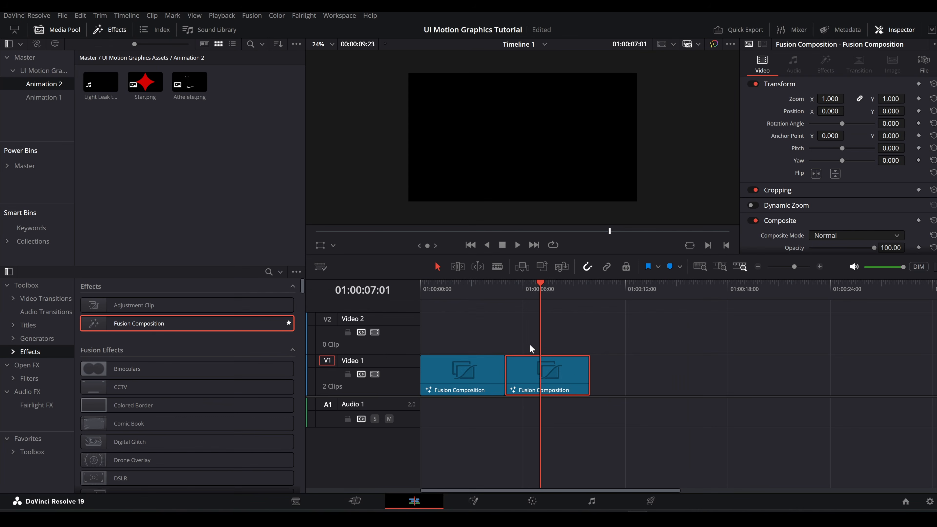
left_click(474, 502)
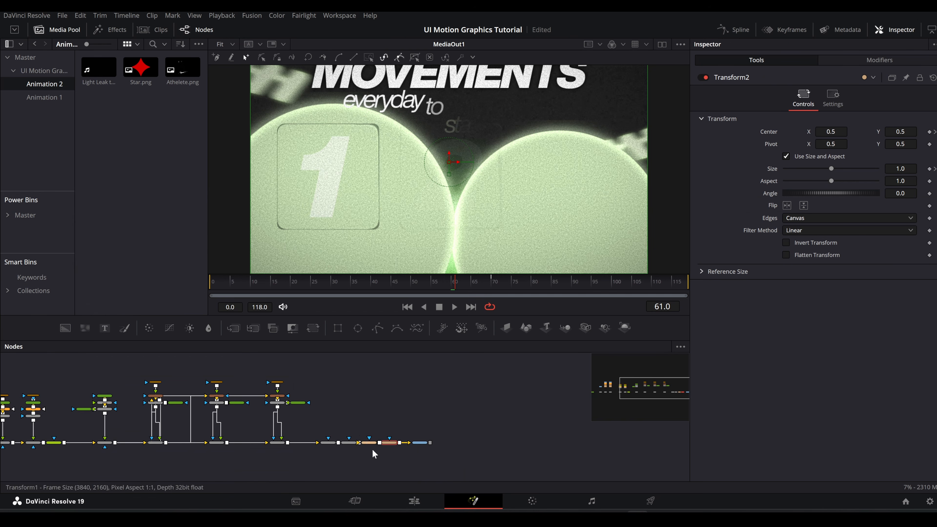
scroll(180, 403, "up", 5)
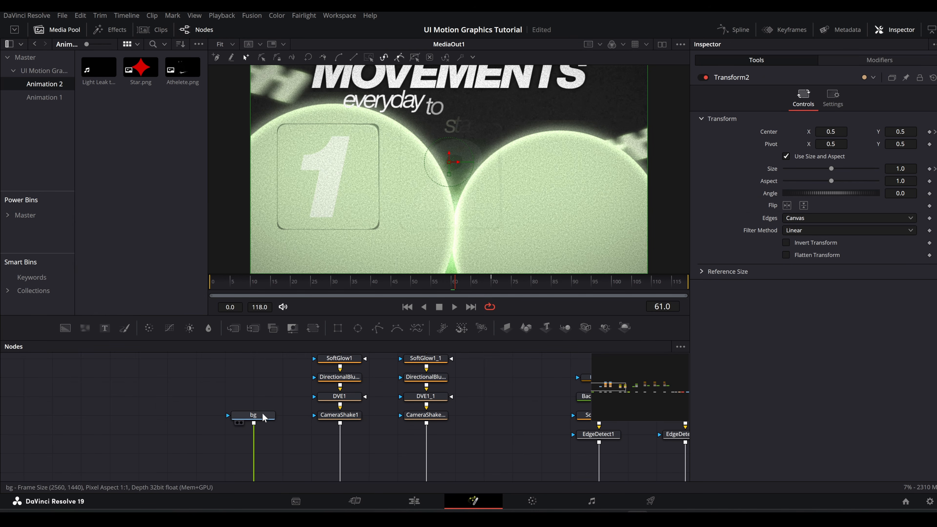
left_click(254, 415)
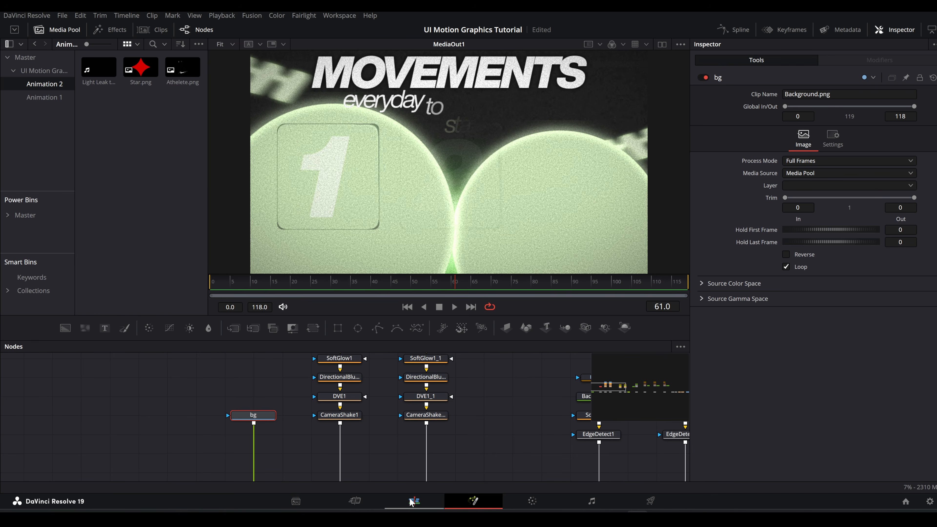
Step: Paste the bg node into the second composition and merge it over Background1, ahead of the card merges
left_click(414, 501)
left_click(524, 288)
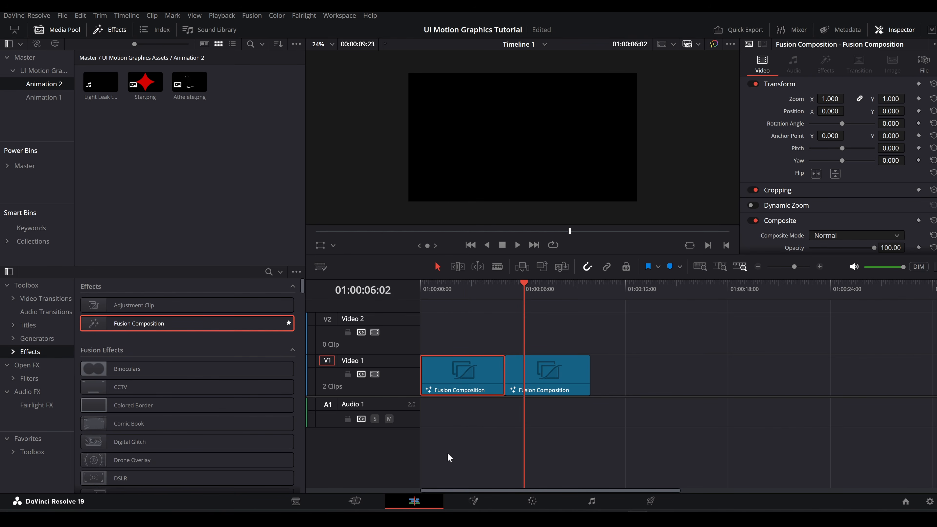
left_click(467, 499)
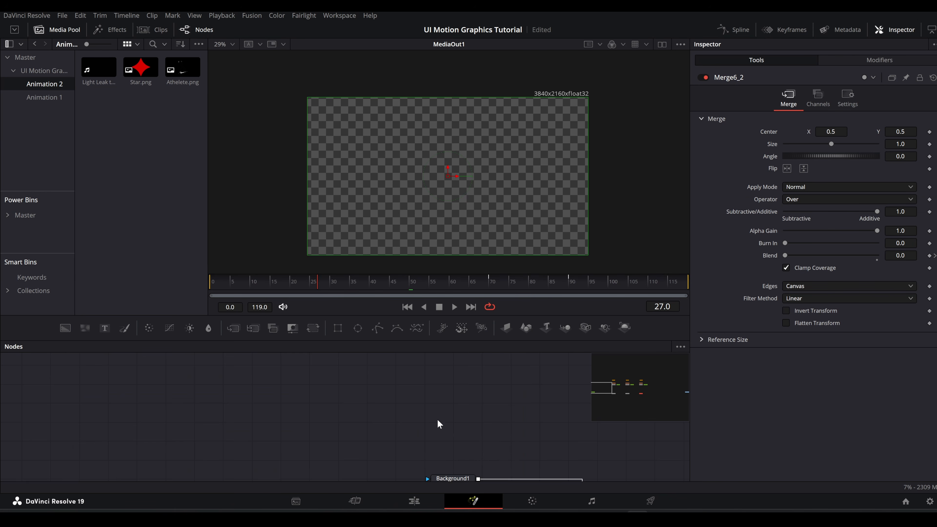
left_click(478, 416)
key("ctrl+v")
mouse_move(485, 418)
left_mouse_down()
mouse_move(510, 403)
mouse_move(434, 429)
mouse_move(383, 414)
left_mouse_up()
scroll(430, 427, "down", 3)
scroll(480, 435, "up", 3)
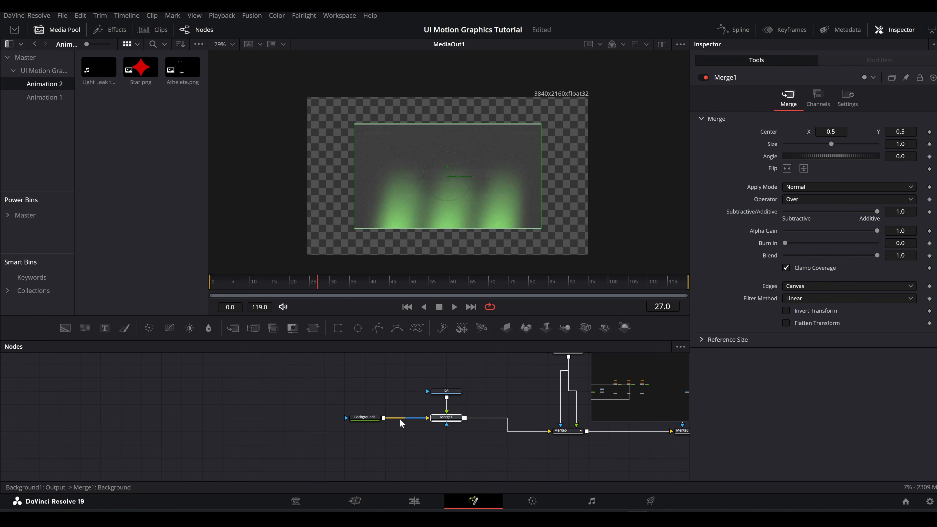
Step: Increase Merge1's Size until the bg image fills the whole frame
left_click(365, 418, "ctrl")
scroll(365, 432, "down", 5)
scroll(503, 430, "up", 3)
left_click(657, 430)
scroll(274, 435, "up", 3)
left_click(271, 435)
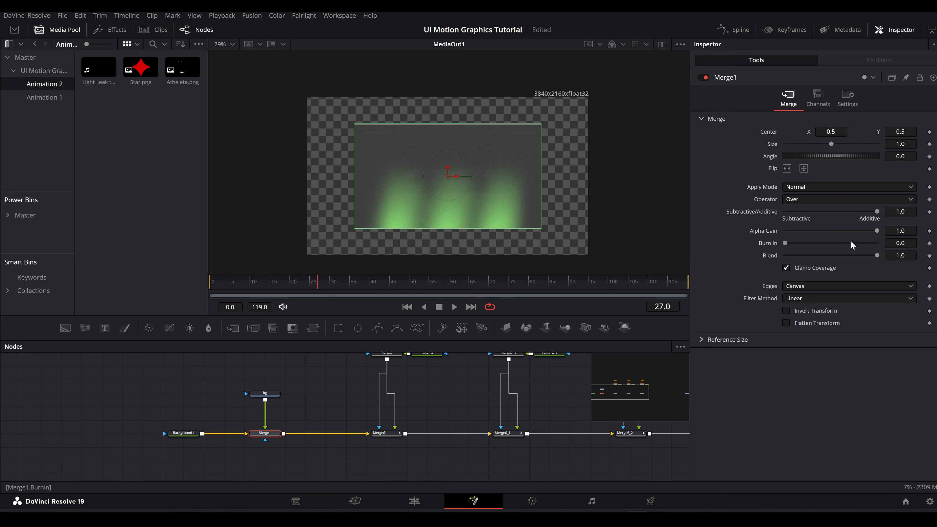
left_click_drag(901, 144, 926, 144)
Step: Add a Vignette with Size 1.0 between the bg node and Merge1
left_click(265, 393)
key("shift+space")
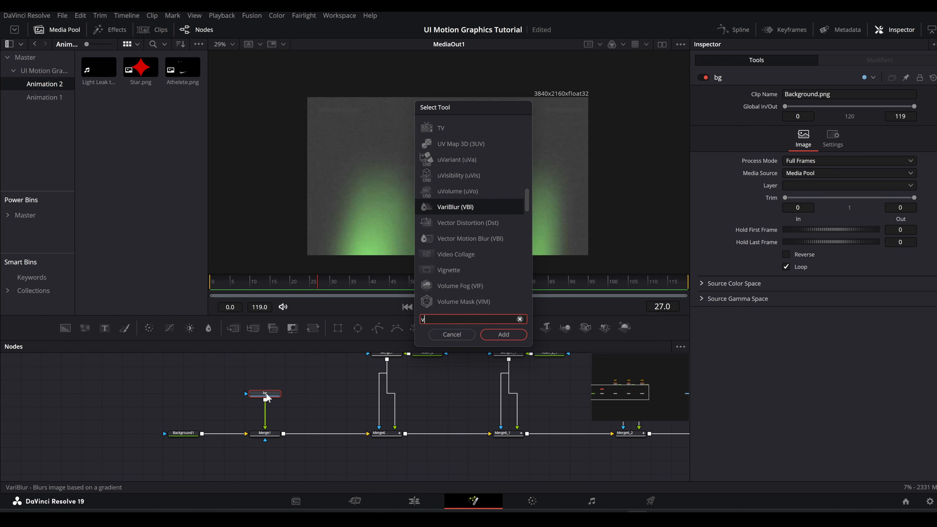
type("vig")
key("Return")
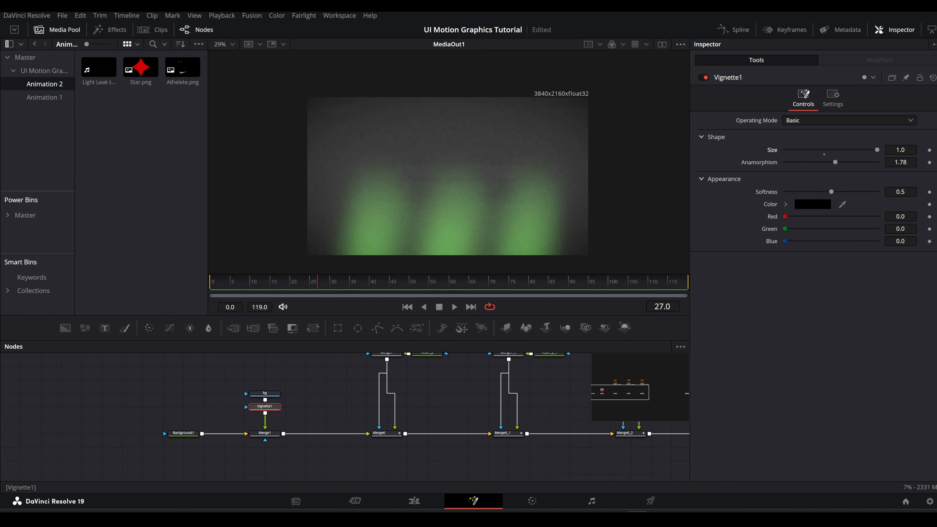
Step: Feed Merge1's output into the background inputs of the three cards' Displace nodes
left_click_drag(321, 419, 286, 450)
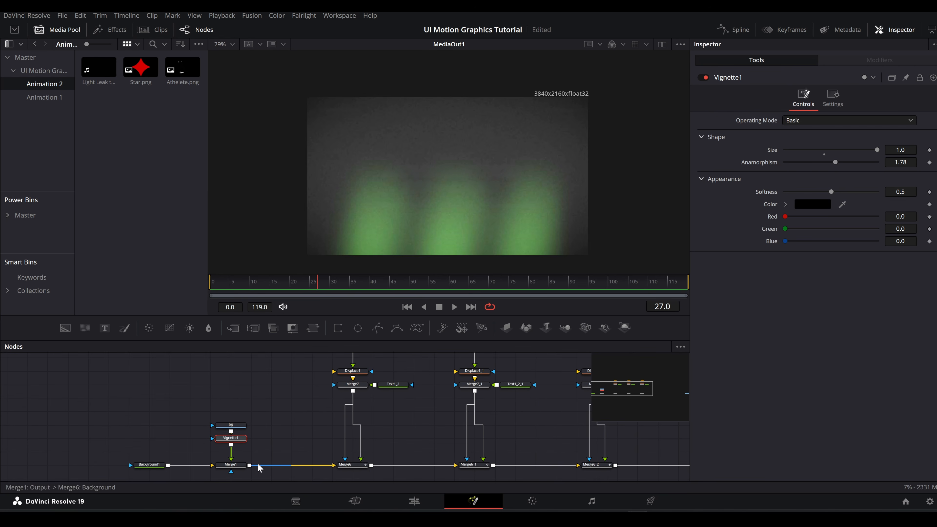
left_click_drag(343, 379, 345, 372)
left_click_drag(250, 466, 462, 374)
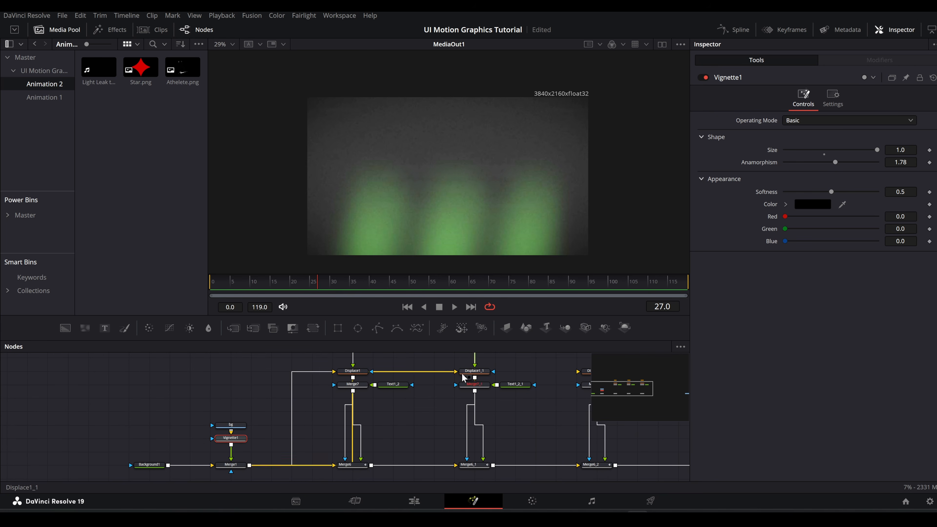
left_click_drag(249, 466, 586, 374)
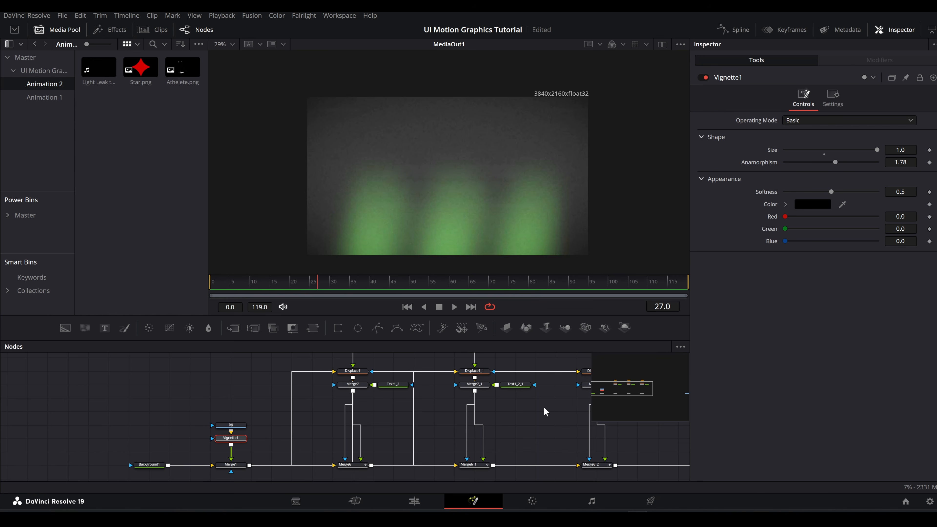
left_click_drag(542, 408, 300, 415)
left_click_drag(587, 455, 297, 405)
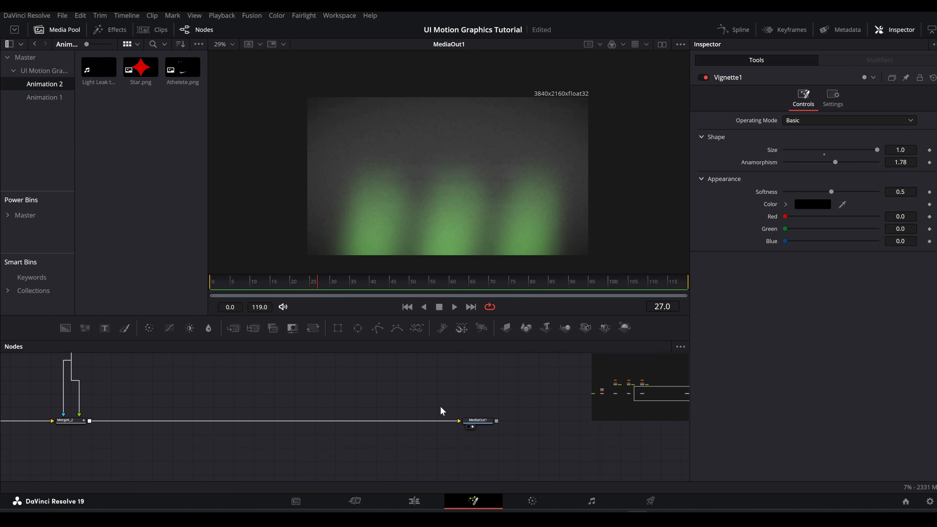
Step: At frame 108, move the number 1 card's Rectangle1 and its text to the upper centre of the image
key("ctrl+f")
left_click_drag(402, 286, 656, 282)
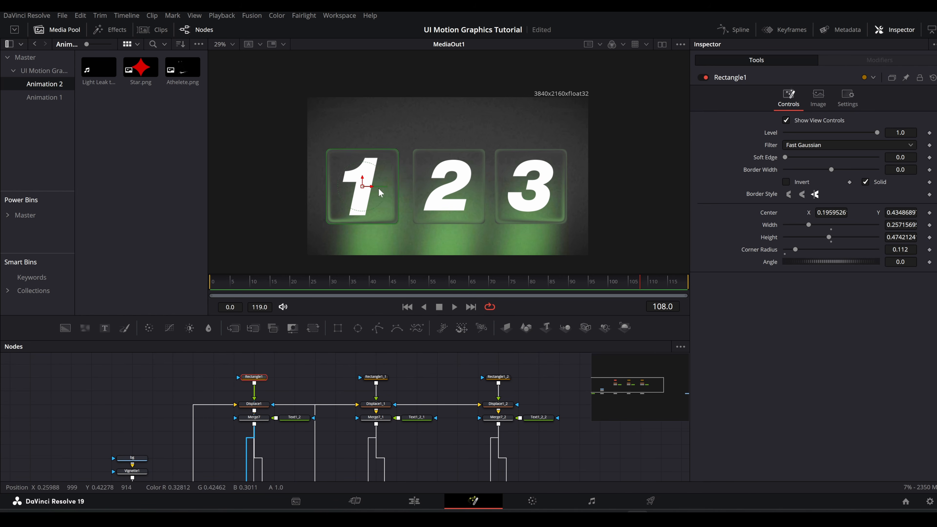
left_click_drag(362, 186, 456, 147)
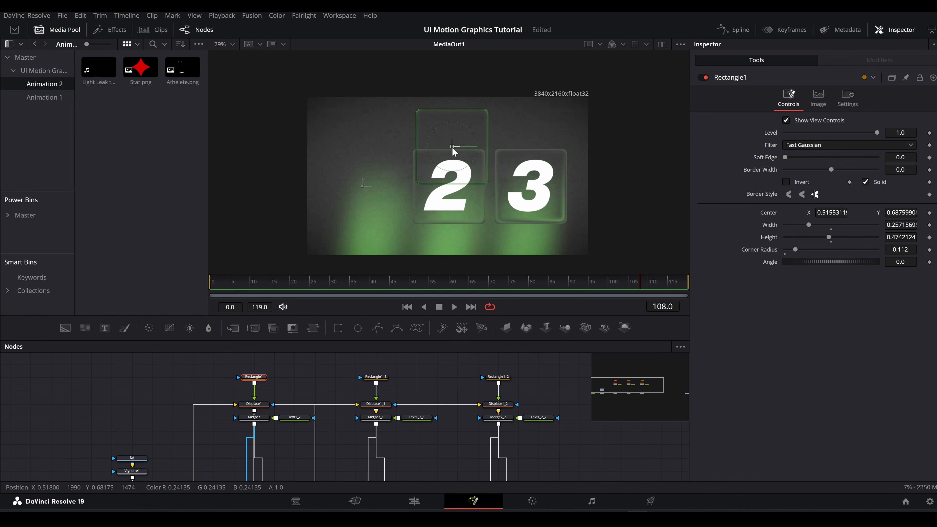
left_click(297, 418)
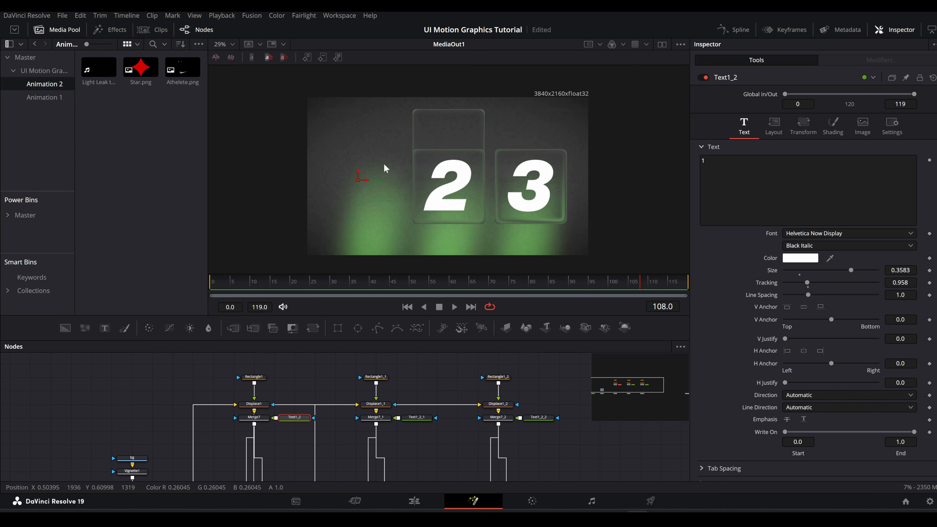
left_click_drag(360, 183, 445, 142)
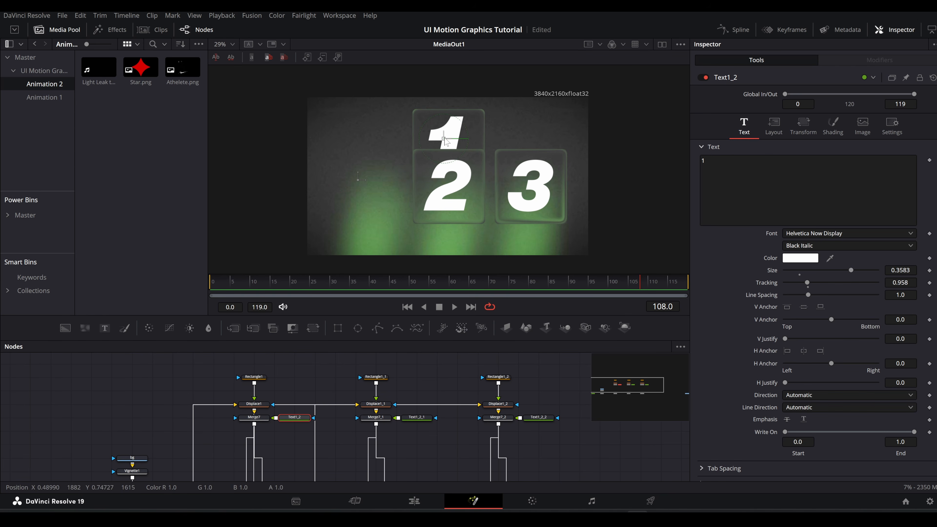
Step: Move the number 2 card's Rectangle1_1 and its text to the upper right of the image, beside card 1
left_click(376, 377)
left_click_drag(452, 189, 524, 139)
left_click(415, 419)
Step: Move Rectangle1_2 to about X 0.63, Y 0.29 below the other cards, and centre its number 3 text on it
left_click(503, 377)
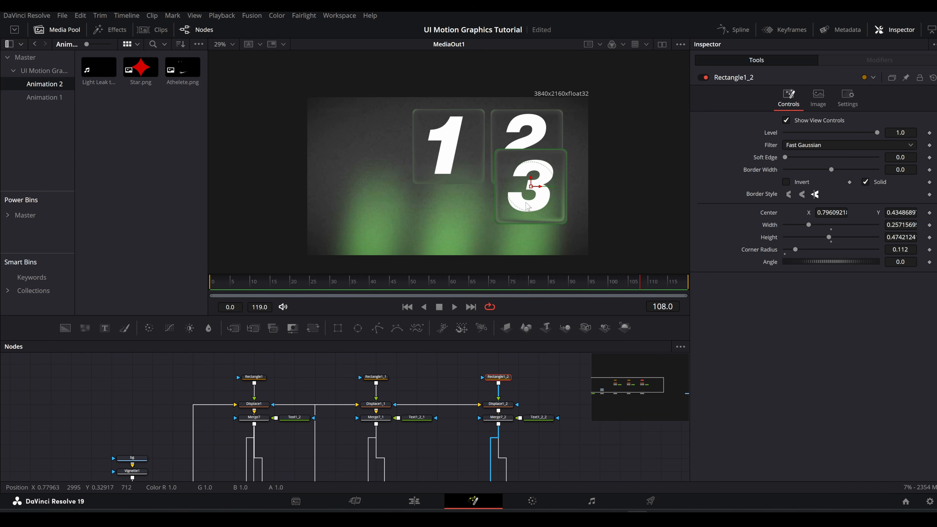
left_click_drag(532, 189, 486, 211)
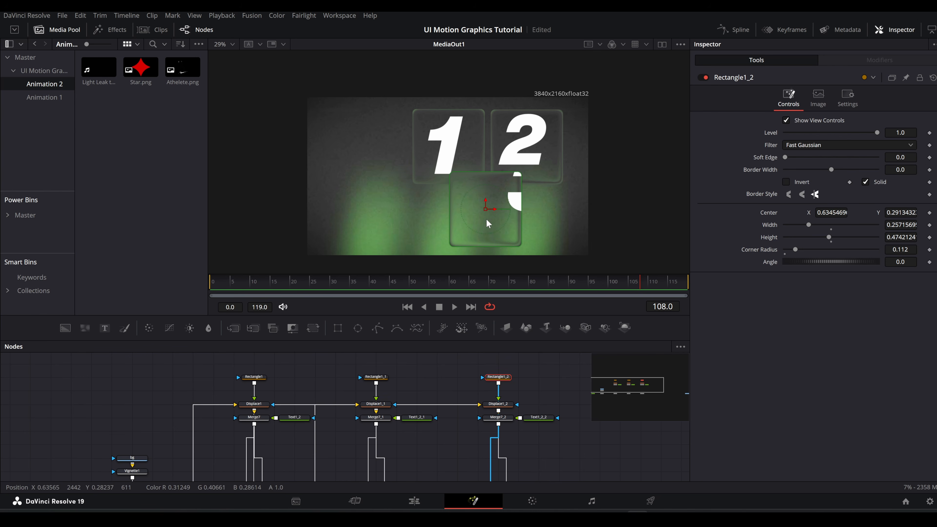
left_click(531, 418)
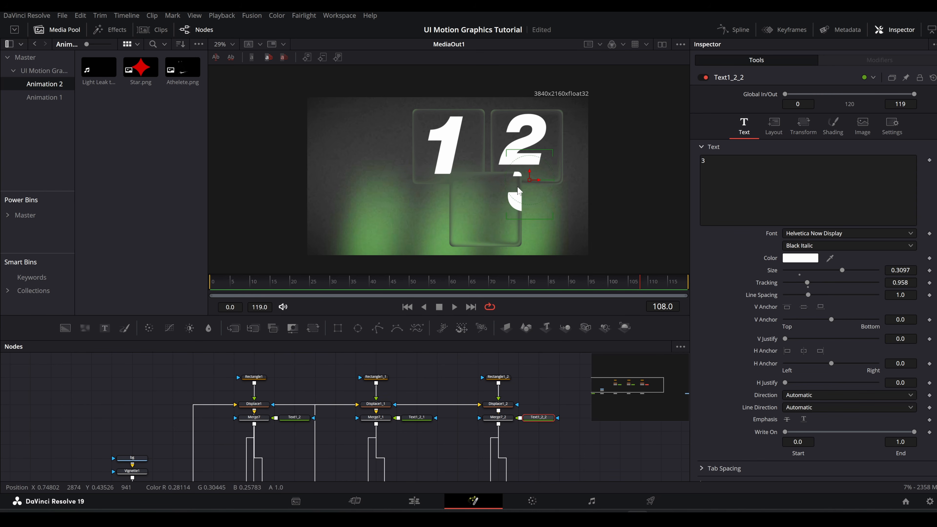
left_click_drag(530, 184, 483, 204)
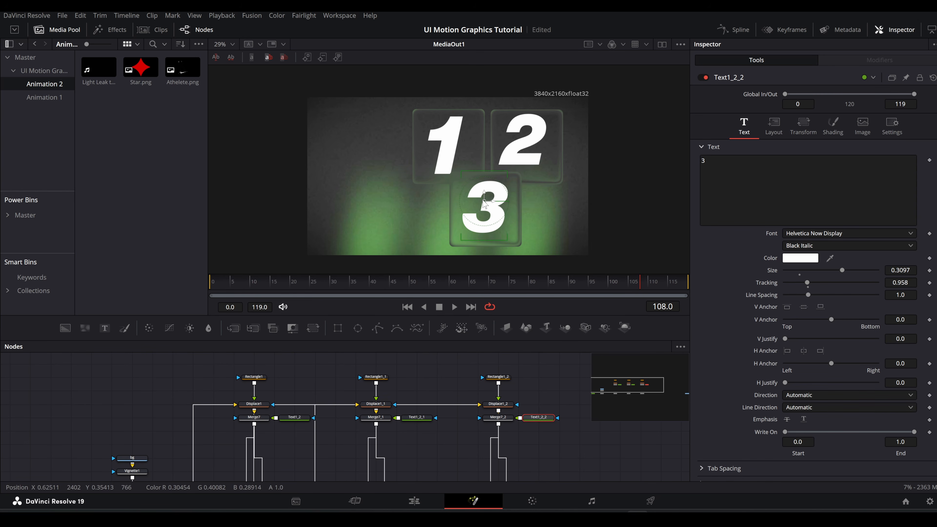
Step: Duplicate Displace1_2, merge the copy in after Merge6_2, and connect Merge1's output to the copy's background input
scroll(467, 397, "right", 6)
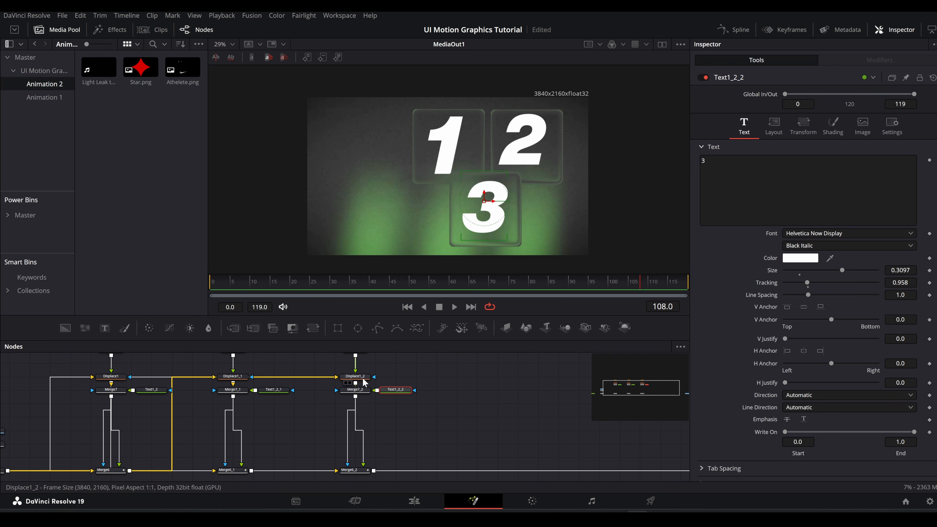
left_click(365, 407)
scroll(445, 414, "right", 3)
scroll(444, 414, "down", 2)
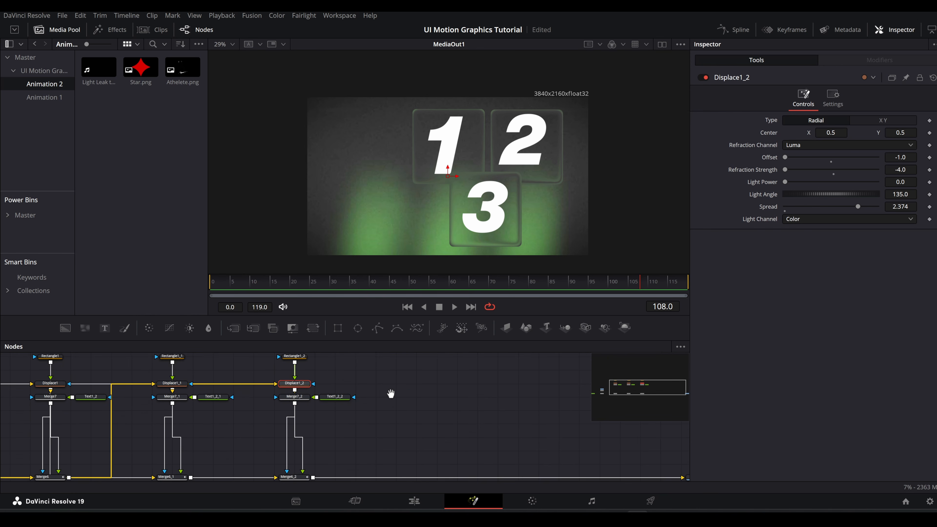
key("ctrl+v")
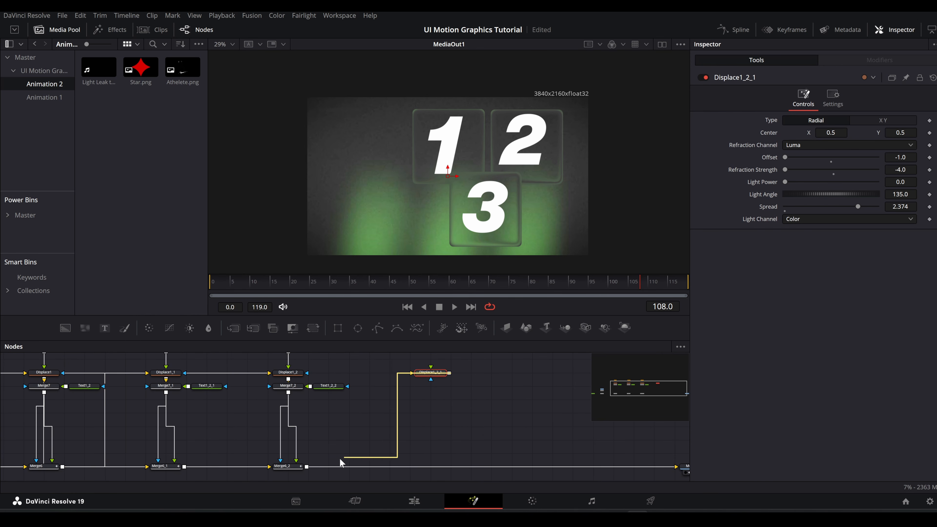
left_click_drag(340, 459, 307, 467)
scroll(373, 434, "up", 2)
scroll(401, 421, "down", 3)
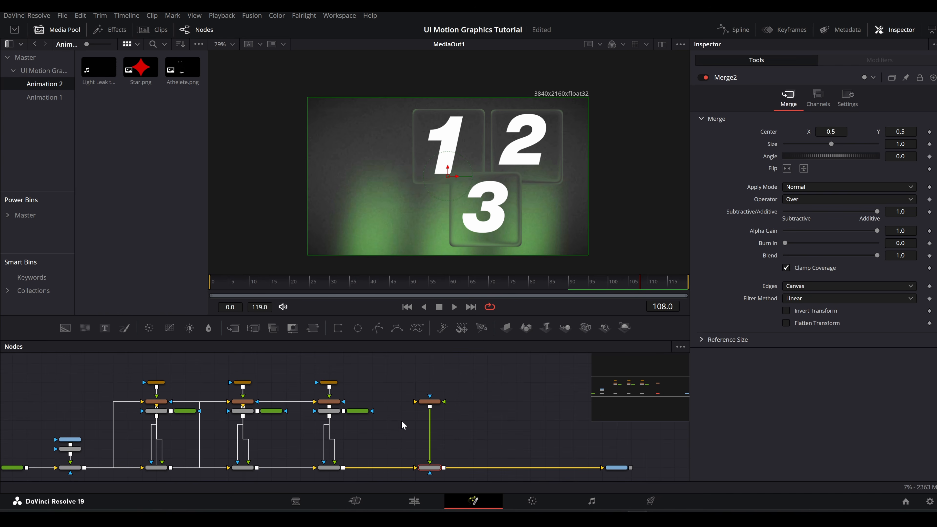
left_click_drag(84, 467, 417, 402)
scroll(425, 395, "up", 3)
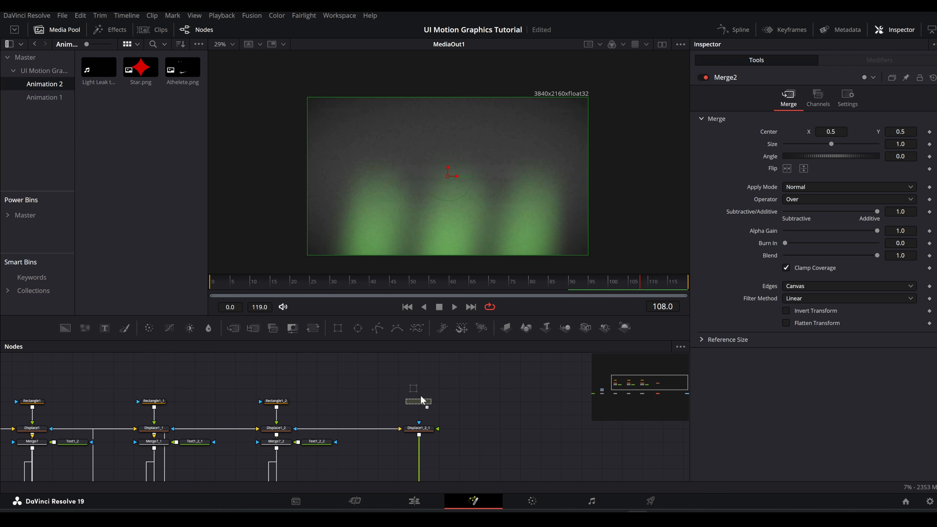
Step: Connect a new Rectangle mask to the copied displace node, Displace1_2_1
left_click_drag(420, 396, 438, 429)
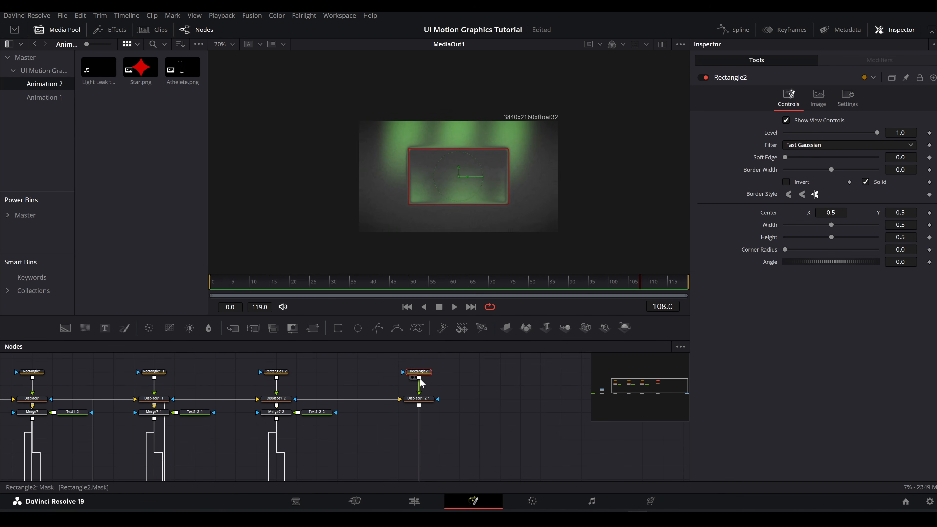
scroll(419, 462, "down", 3)
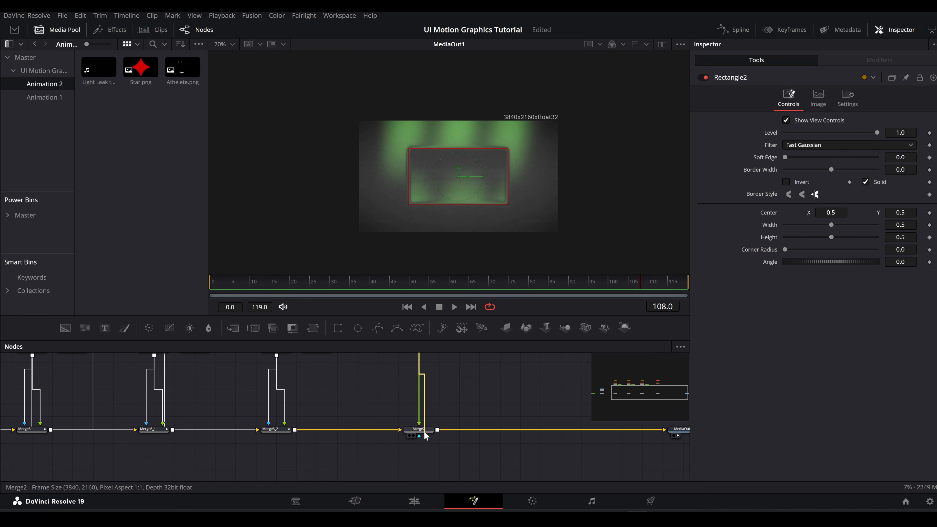
scroll(433, 406, "up", 3)
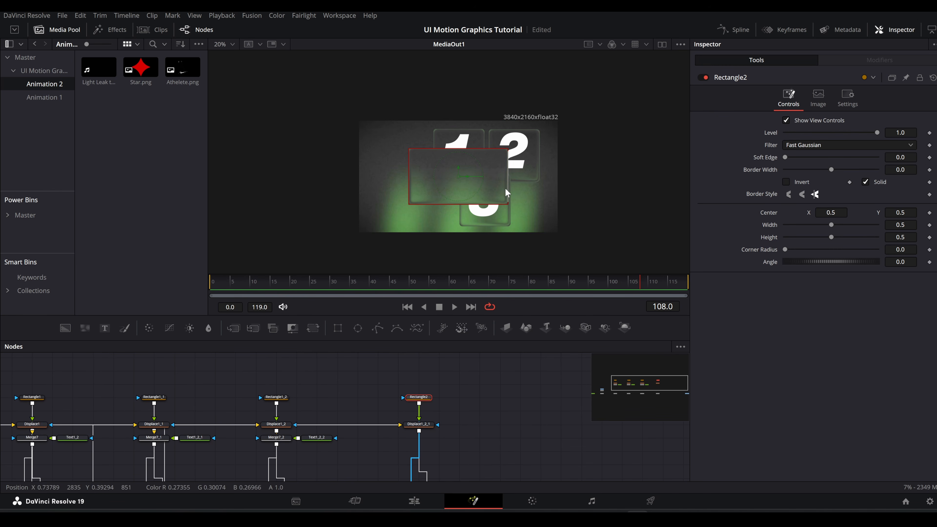
Step: Shape Rectangle2 into a rounded portrait panel at X 0.188, about 0.28 wide and 0.72 high, with a corner radius of 0.139
left_click_drag(507, 190, 478, 211)
left_click_drag(800, 253, 802, 251)
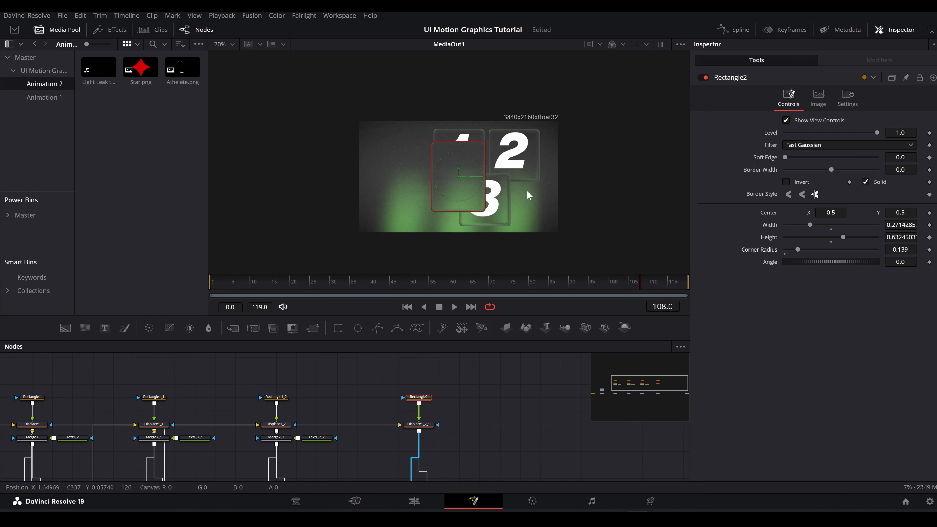
left_click_drag(458, 176, 398, 176)
scroll(380, 210, "up", 2)
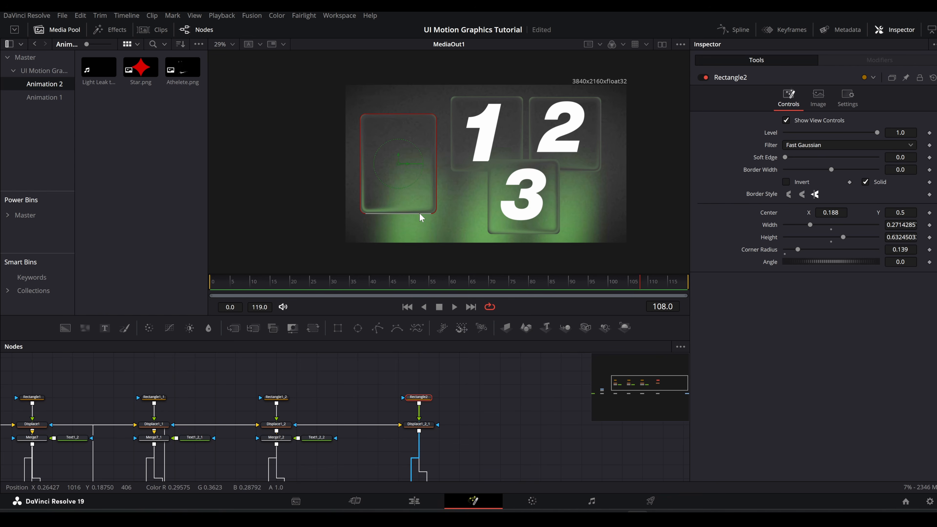
mouse_move(421, 215)
left_mouse_down()
mouse_move(422, 224)
mouse_move(435, 219)
left_mouse_up()
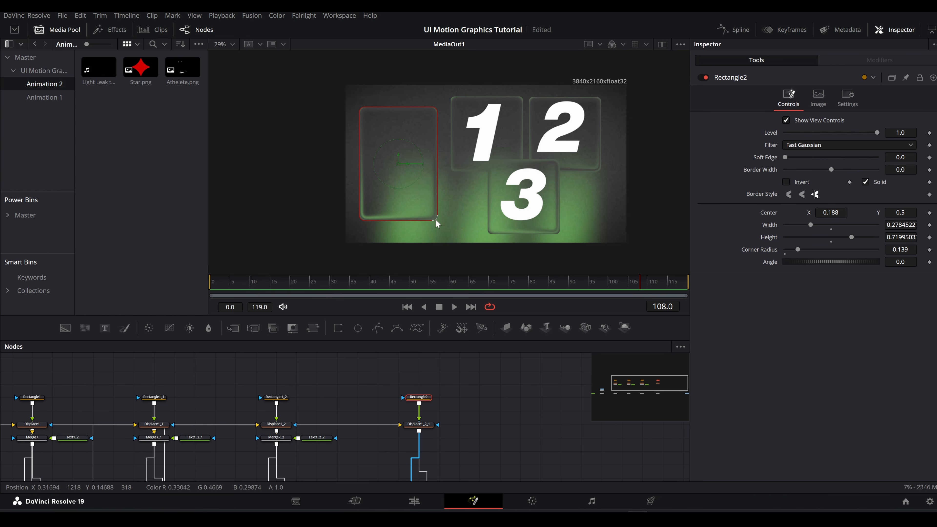
Step: Merge a Text+ node after Displace1_2_1 reading "Professional Athelete" on two lines in Helvetica Now Display
scroll(429, 401, "down", 1)
left_click(425, 396)
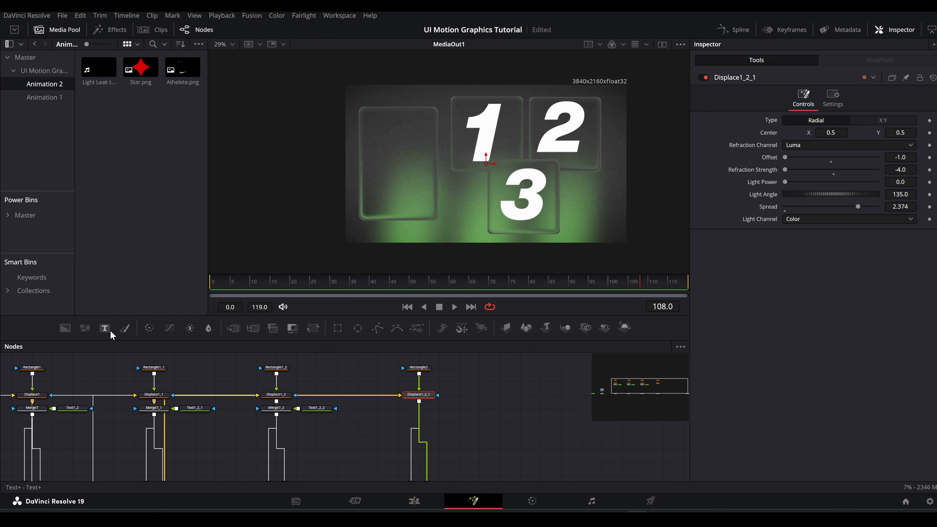
left_click(382, 424)
left_click_drag(376, 421, 419, 402)
left_click(360, 424)
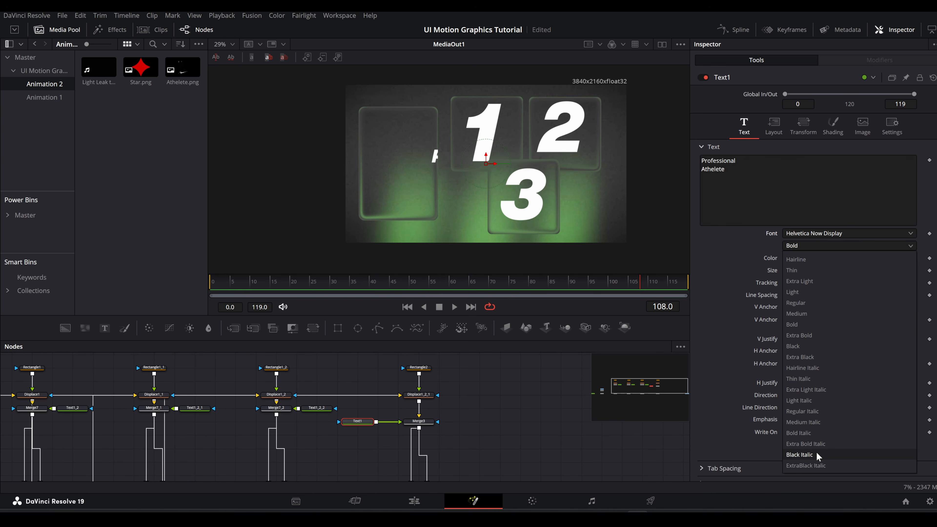
Step: Style the text Bold Italic at size 0.0573, tracking 0.937 and line spacing 0.885, and place it in the tall panel's lower part
left_click(817, 452)
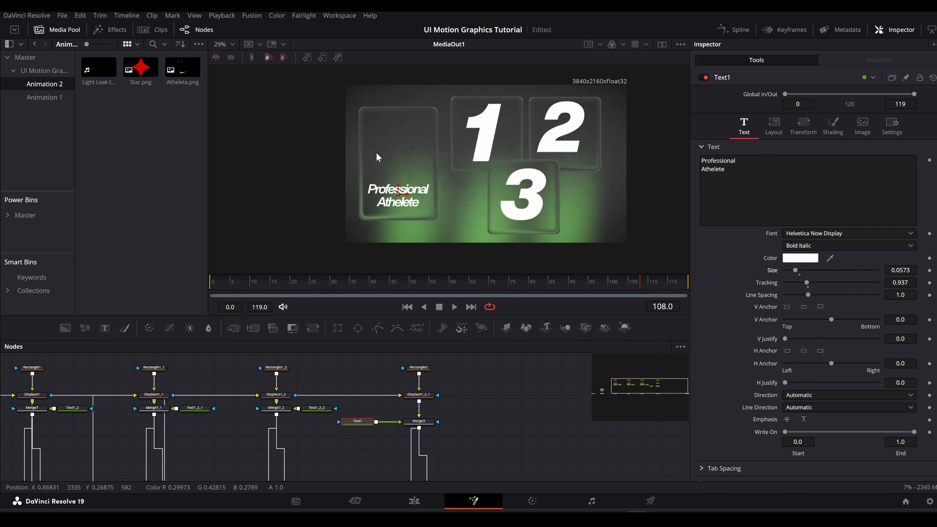
scroll(396, 200, "up", 2)
left_click_drag(400, 194, 400, 199)
left_click_drag(808, 295, 806, 295)
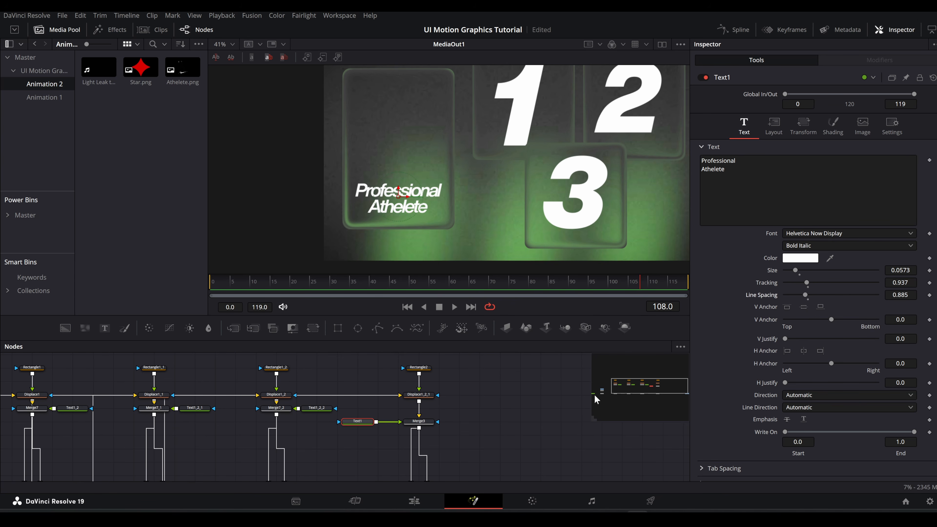
Step: Merge Athelete.png after the text, scale it to 0.783, and place it above the text at about X 0.19, Y 0.59
left_click_drag(178, 84, 419, 434)
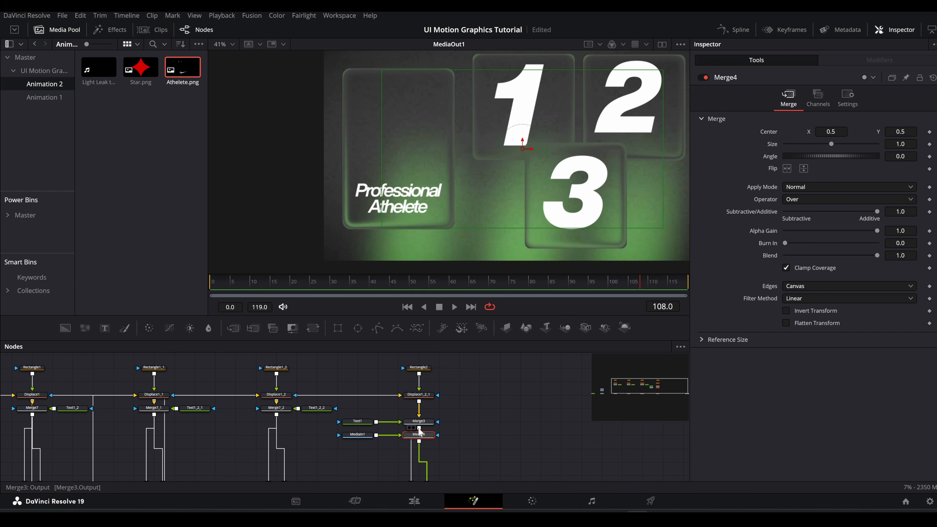
left_click_drag(529, 154, 424, 154)
left_click_drag(831, 144, 821, 144)
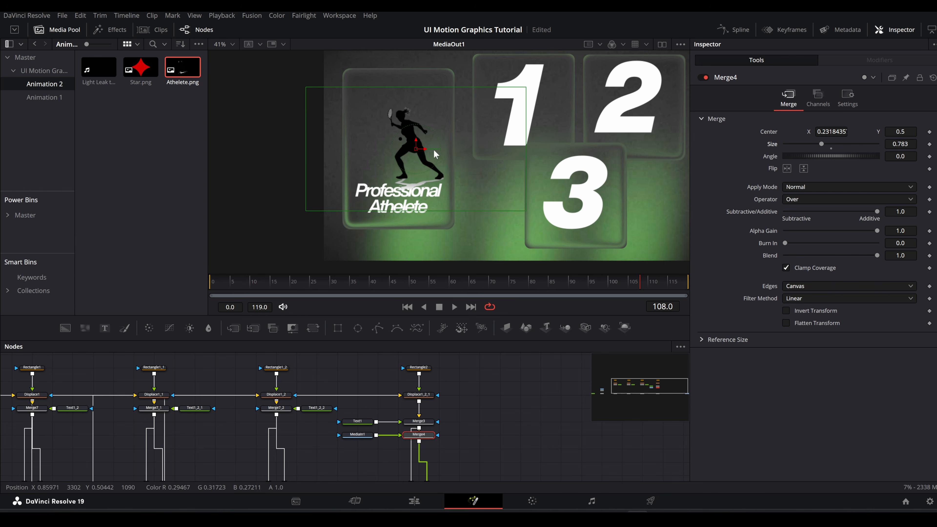
left_click_drag(416, 149, 400, 131)
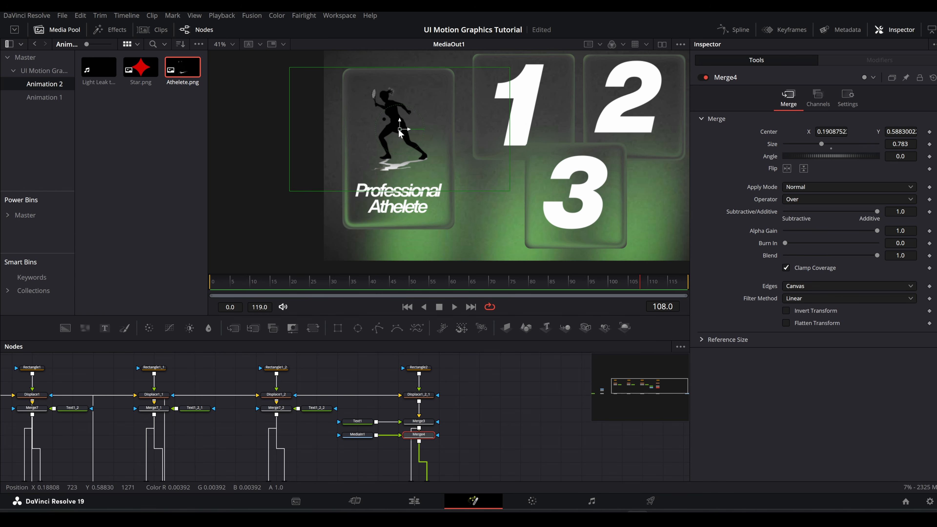
Step: Merge Star.png after the athlete image, place it over the text at about X 0.245, Y 0.266, and scale it to 0.266
left_click_drag(141, 68, 420, 445)
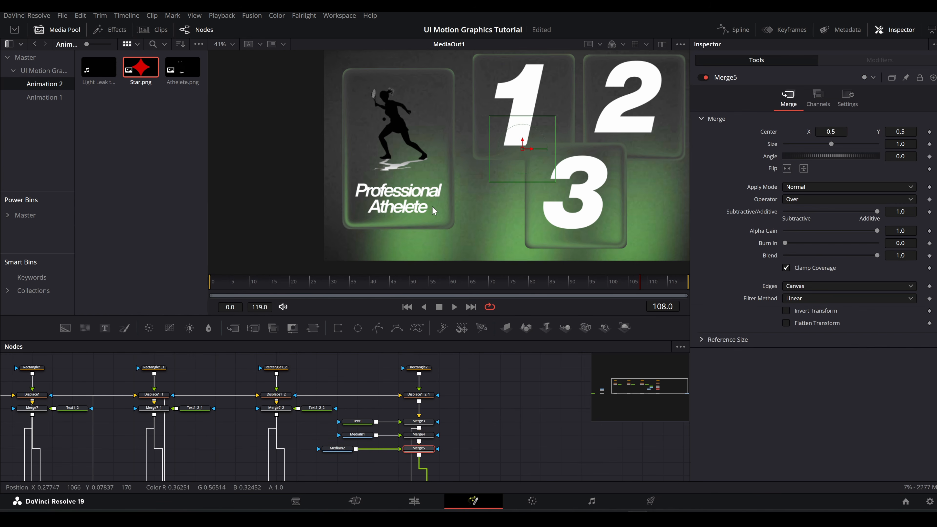
left_click_drag(527, 149, 424, 203)
scroll(426, 221, "up", 10)
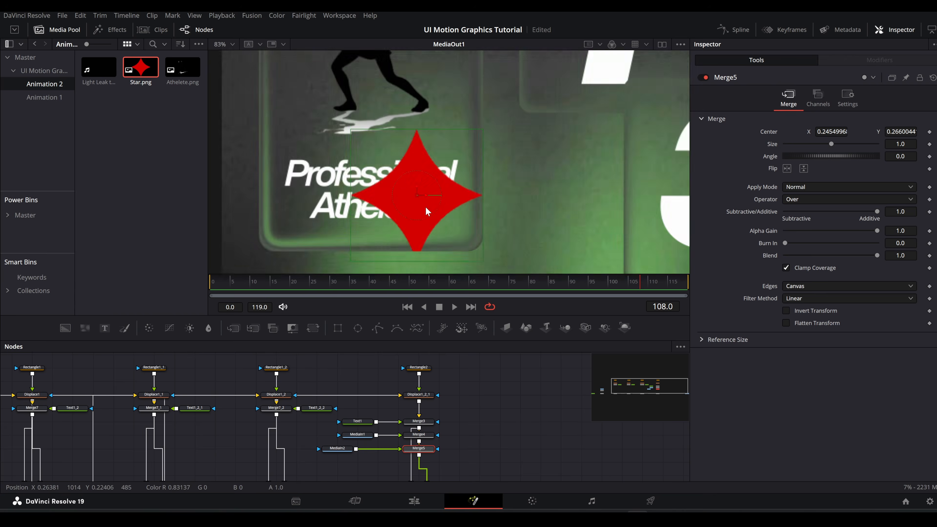
left_click_drag(832, 144, 798, 144)
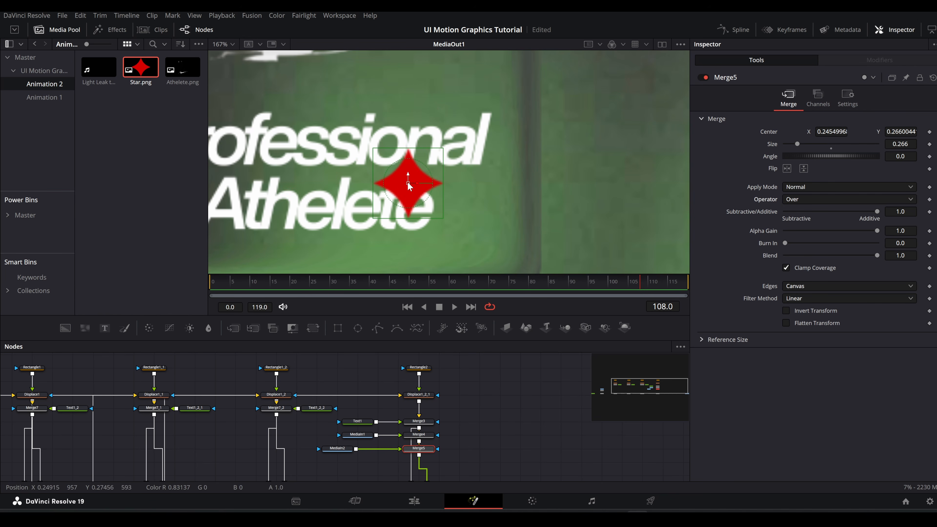
Step: Reorder the merges so the text sits above the star, and shift the star to about X 0.26
scroll(426, 389, "down", 2)
left_click_drag(341, 384, 421, 437)
left_click(419, 419)
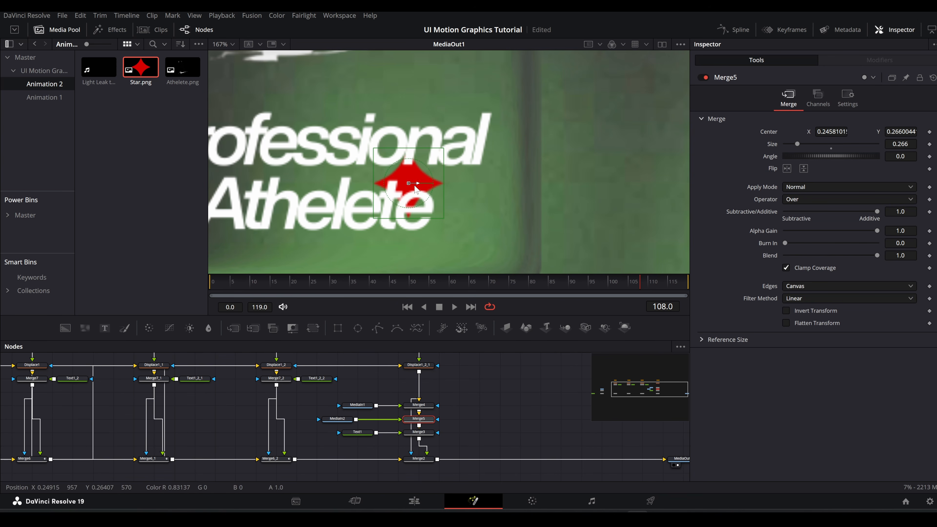
left_click_drag(415, 185, 437, 185)
Step: Insert a DVE node after the star image, rotate it X -14.6 and Y 7.6, and reset its Z rotation to 0
left_click_drag(351, 420, 331, 420)
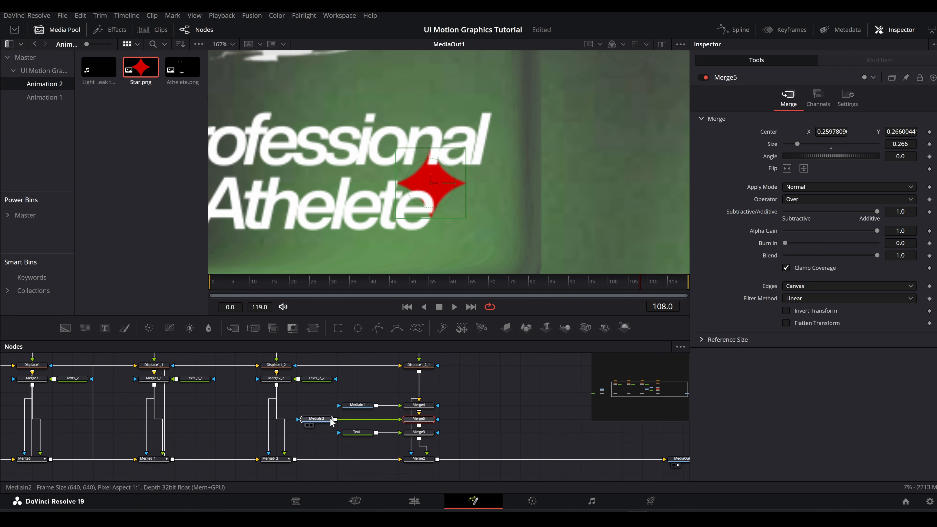
key("shift+space")
type("dve")
key("Return")
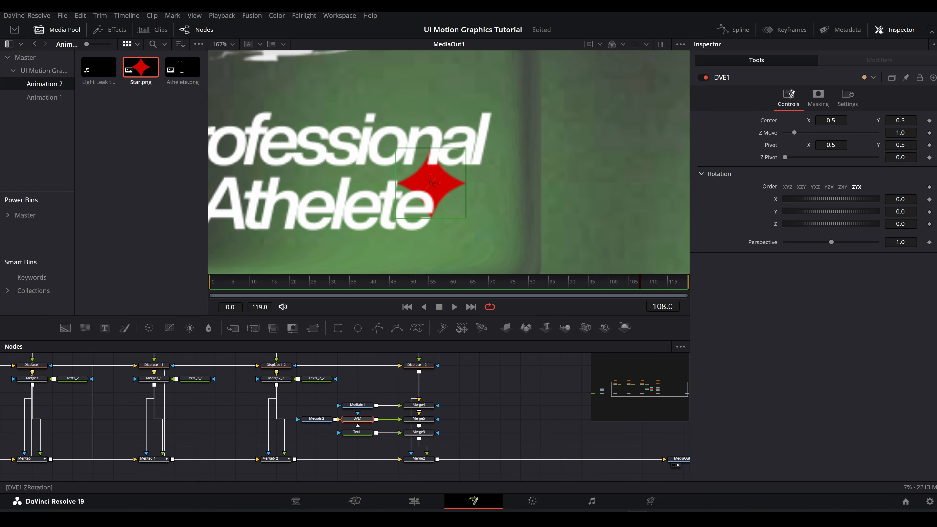
left_click_drag(832, 212, 777, 229)
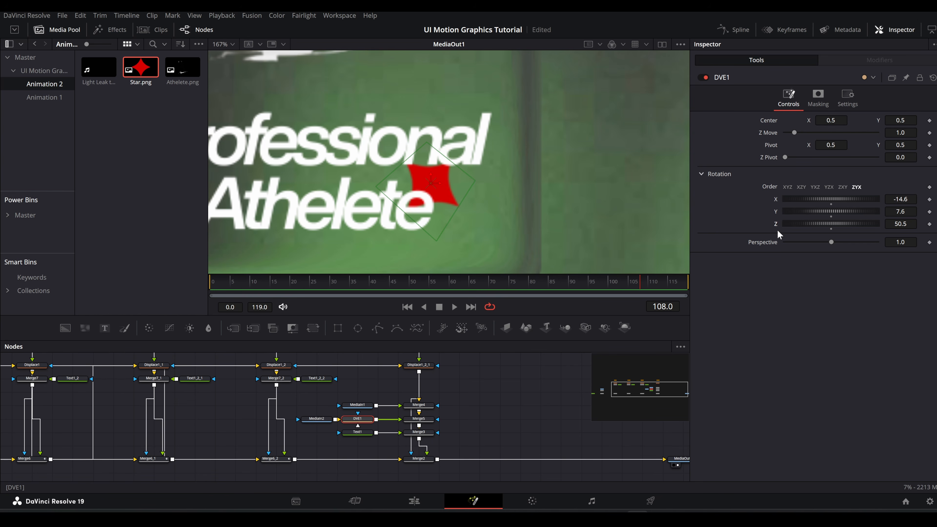
double_click(776, 224)
Step: Keyframe DVE1's Z rotation from 0 at frame 0 to 572.7 at frame 119, and check its curve and the star's spin
key("ctrl+Left")
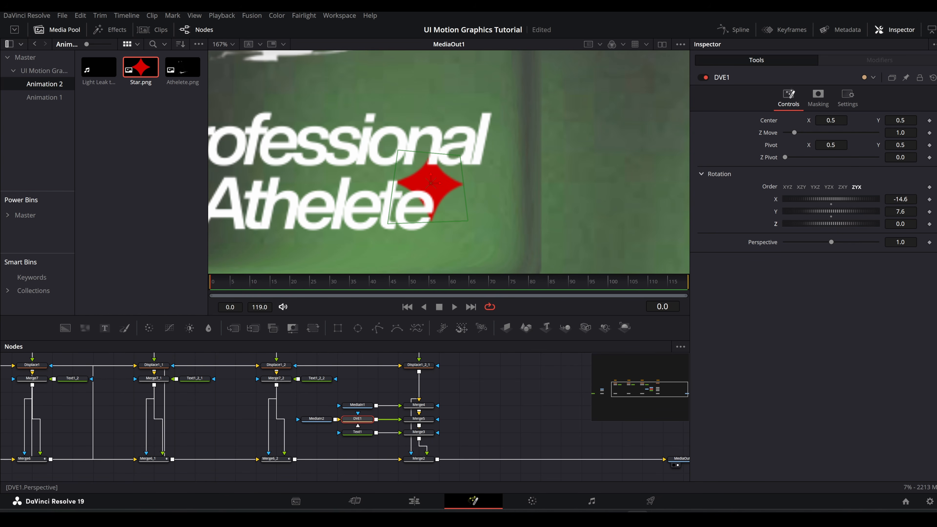
left_click(930, 223)
left_click_drag(901, 224, 934, 224)
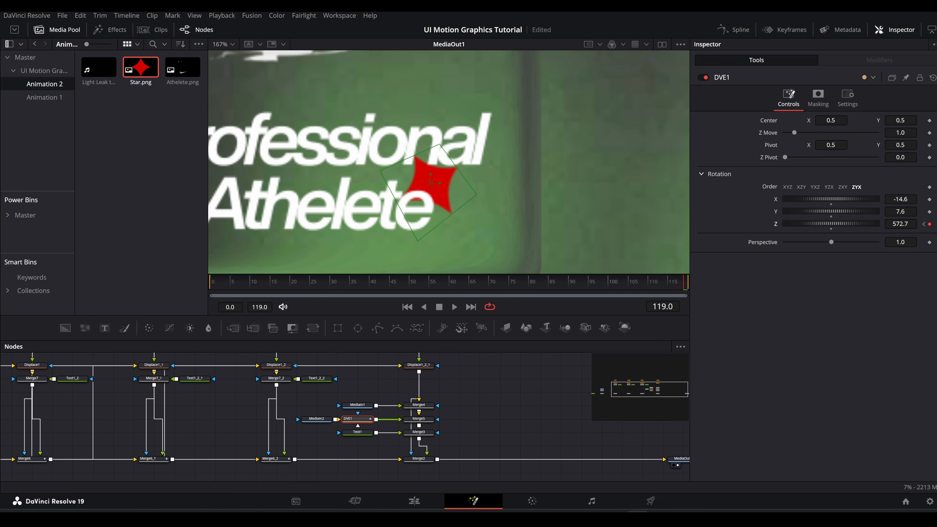
left_click(747, 31)
left_click(375, 382)
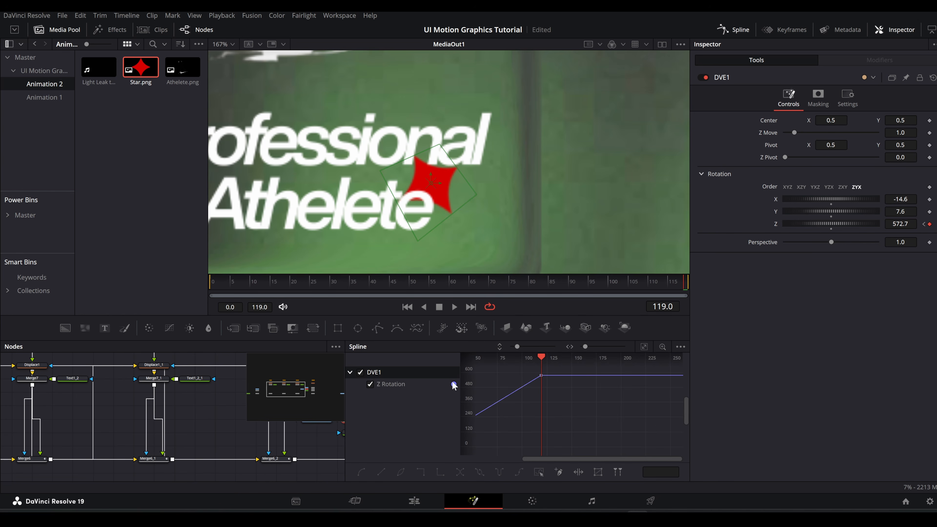
left_click(723, 28)
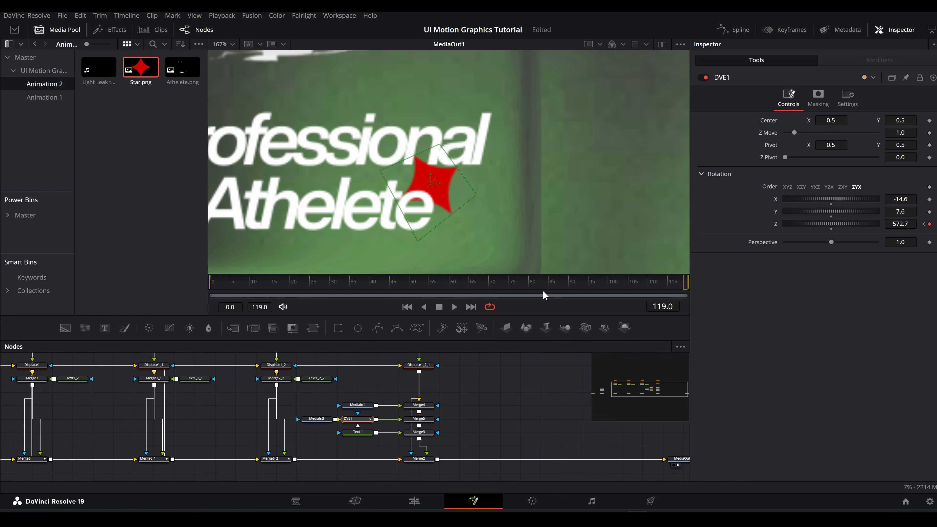
left_click_drag(377, 283, 697, 289)
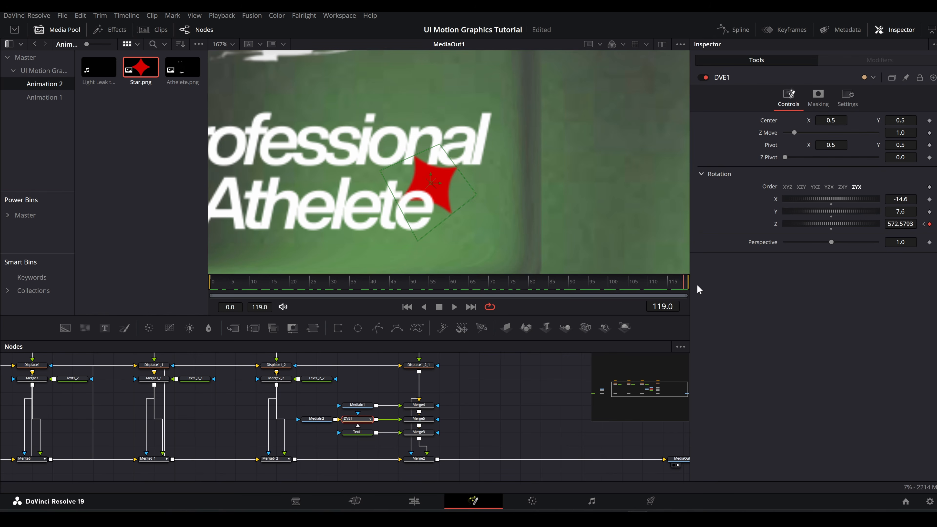
Step: Merge a Background node with the star image ahead of DVE1, and set that merge's operator to In
scroll(407, 202, "down", 5)
scroll(407, 202, "up", 6)
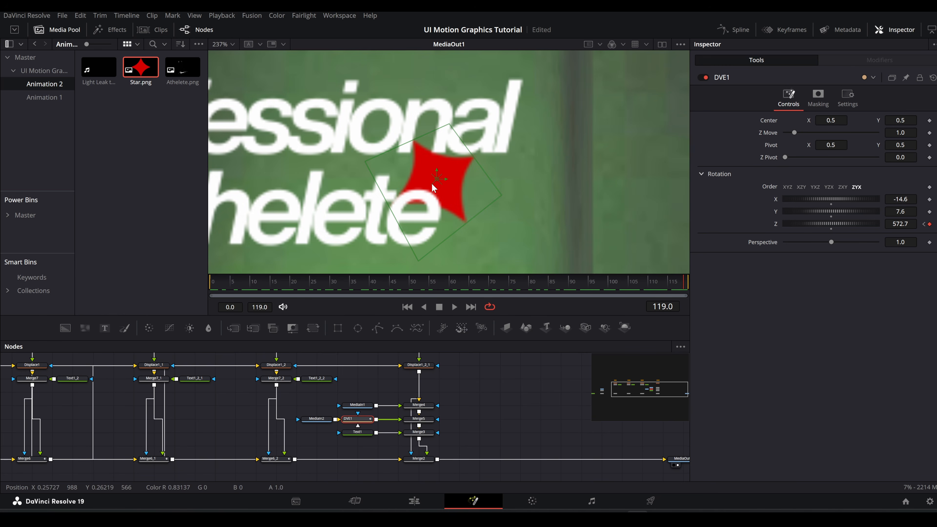
left_click_drag(326, 419, 317, 398)
left_click(318, 392)
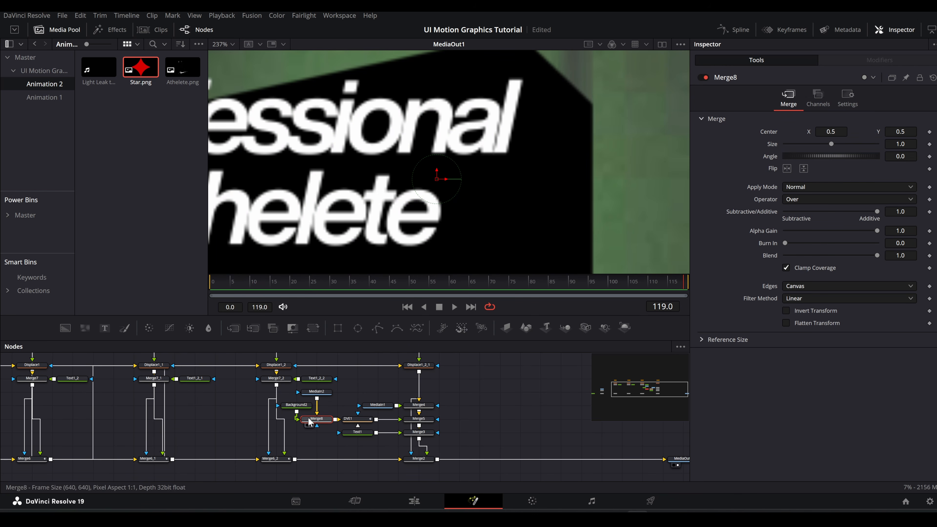
left_click_drag(378, 405, 357, 404)
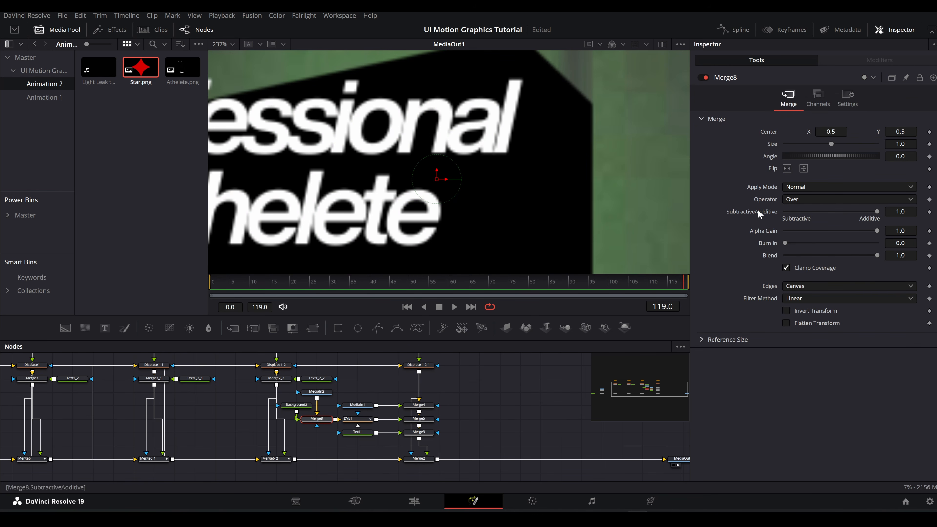
left_click(797, 198)
left_click(797, 223)
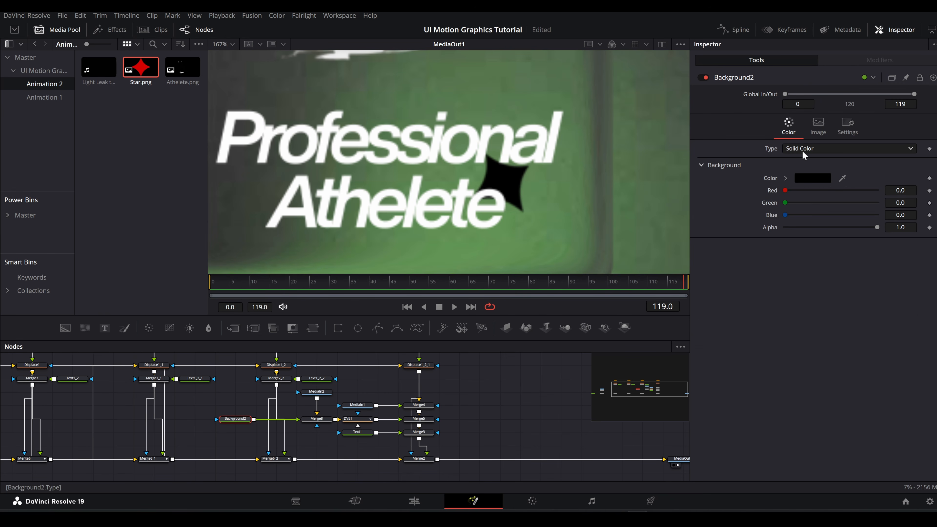
Step: Change Background2 to a radial gradient and sample its end colour from the green in the composition
left_click(804, 152)
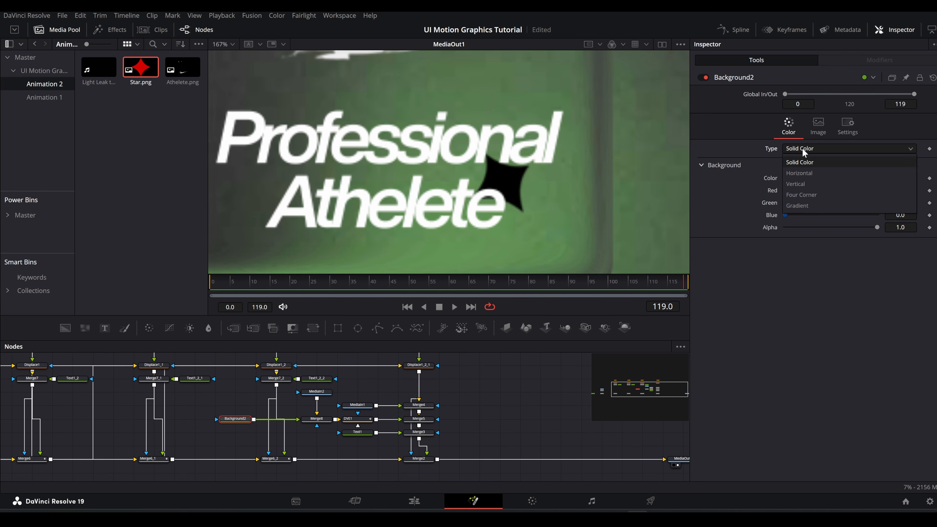
left_click(801, 208)
left_click(804, 179)
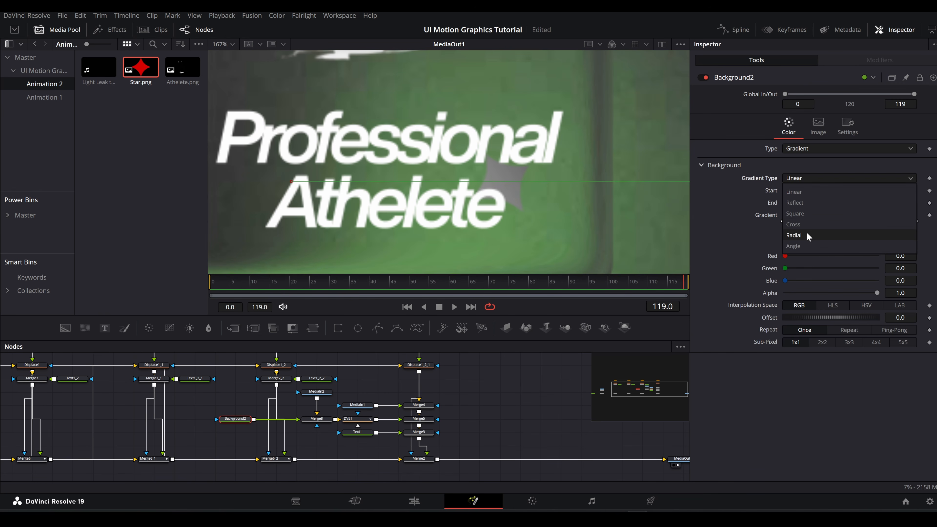
left_click(805, 237)
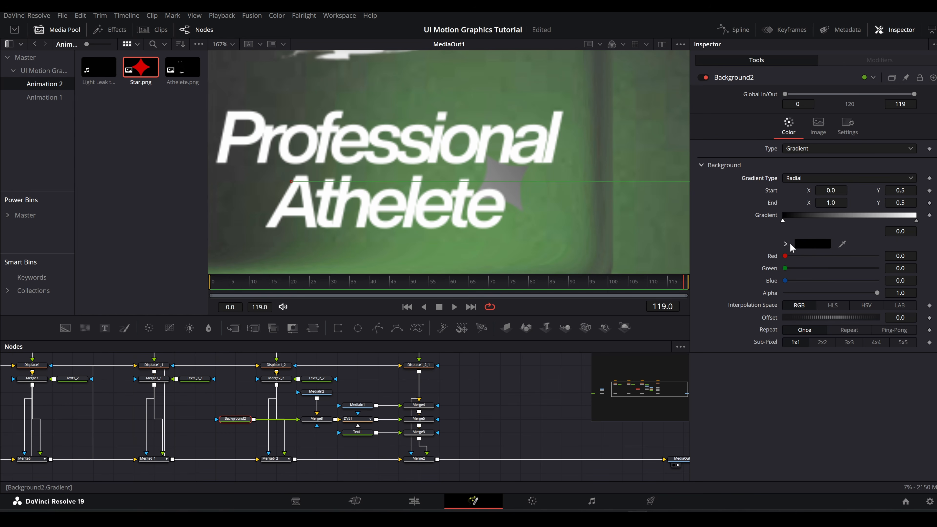
left_click(917, 221)
left_click_drag(842, 243, 599, 196)
Step: View Merge8 and move Background2's gradient start to about X 0.45, Y 0.49 and its end to about X 0.51, Y 0.49
left_click_drag(326, 425, 432, 155)
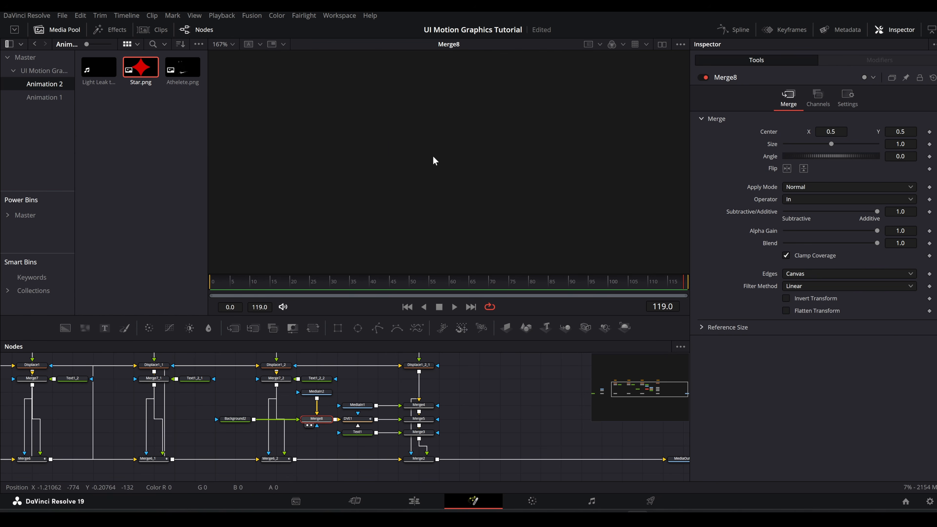
scroll(531, 189, "down", 3)
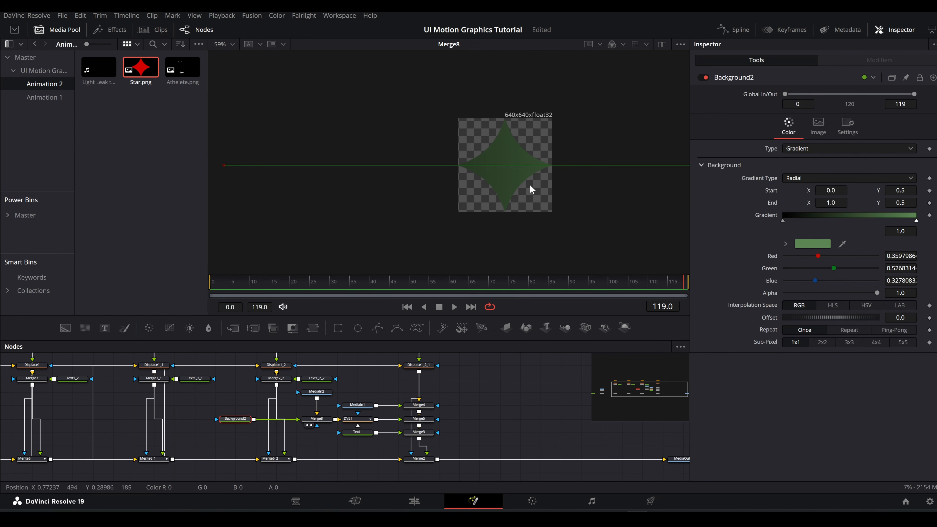
left_click_drag(222, 166, 464, 165)
scroll(557, 173, "down", 3)
left_click_drag(660, 168, 520, 169)
scroll(525, 171, "up", 3)
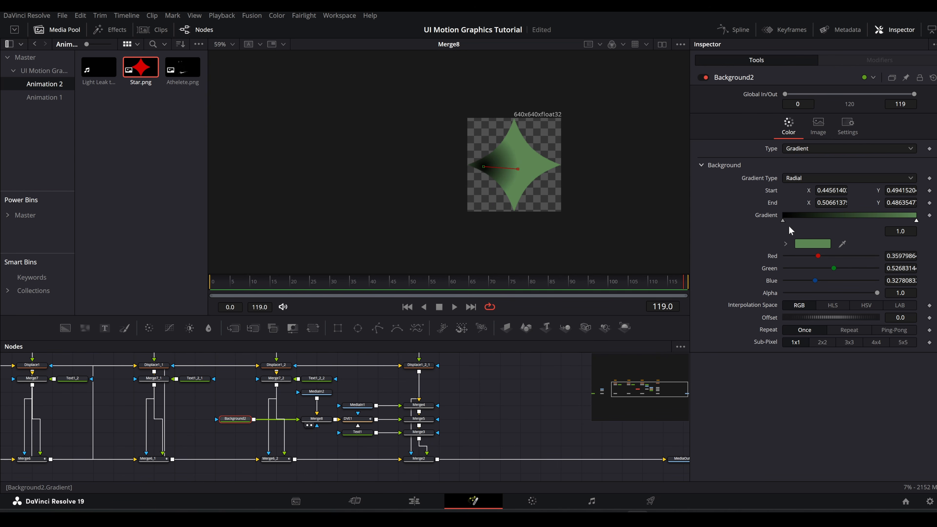
Step: Reverse Background2's gradient to run green to black, centre its start on the star, and move its end to about X 0.57, Y 0.40
mouse_move(783, 221)
left_mouse_down()
mouse_move(888, 222)
mouse_move(773, 224)
left_mouse_up()
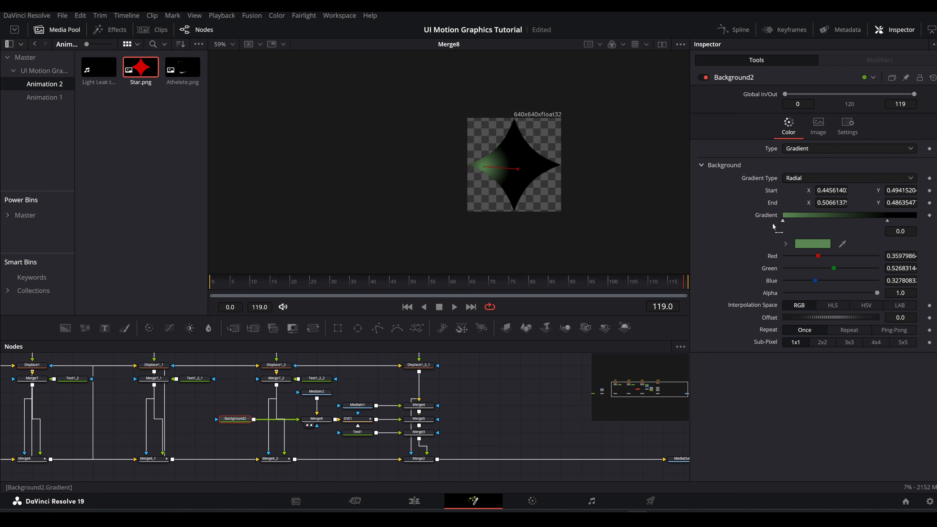
left_click_drag(887, 221, 917, 221)
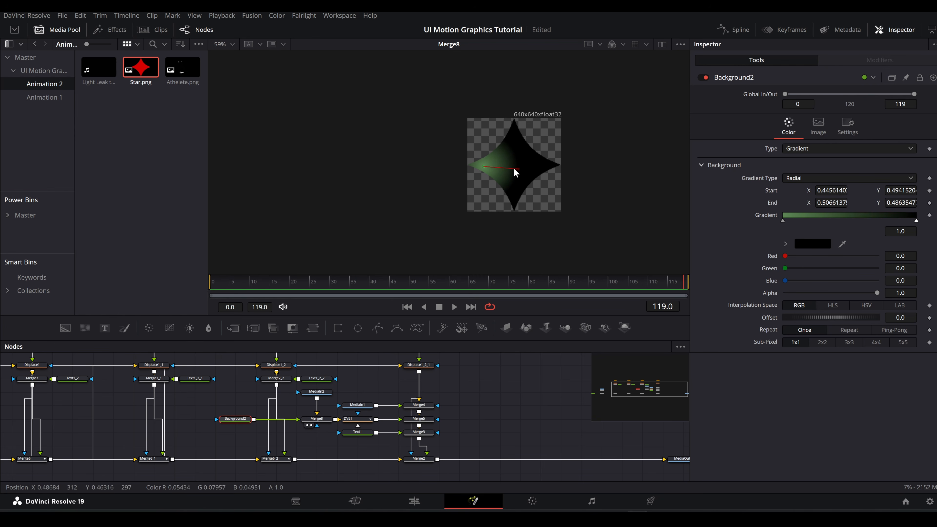
left_click_drag(517, 169, 557, 202)
left_click_drag(484, 167, 514, 166)
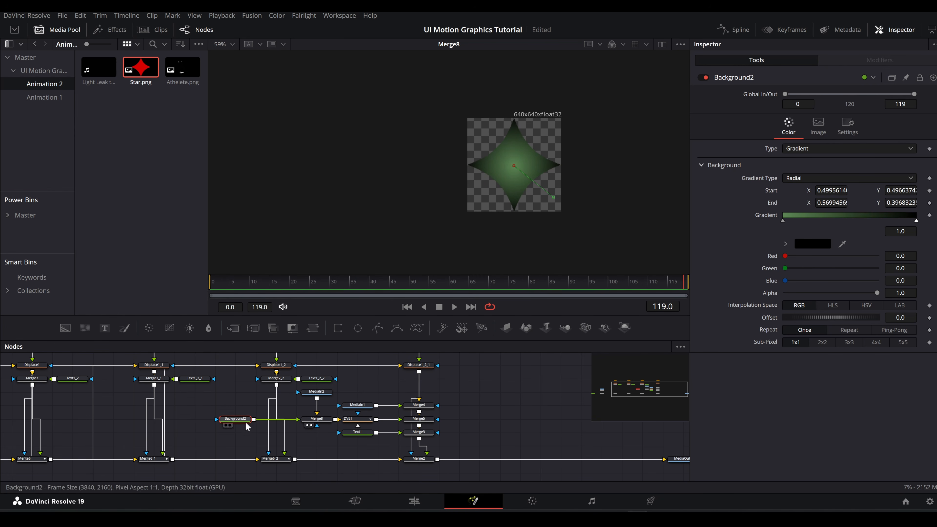
Step: Move Merge8 and MediaIn2 closer to Background2, leaving room for another node ahead of DVE1
left_click_drag(308, 420, 287, 395)
key("shift+space")
type("dve")
key("Return")
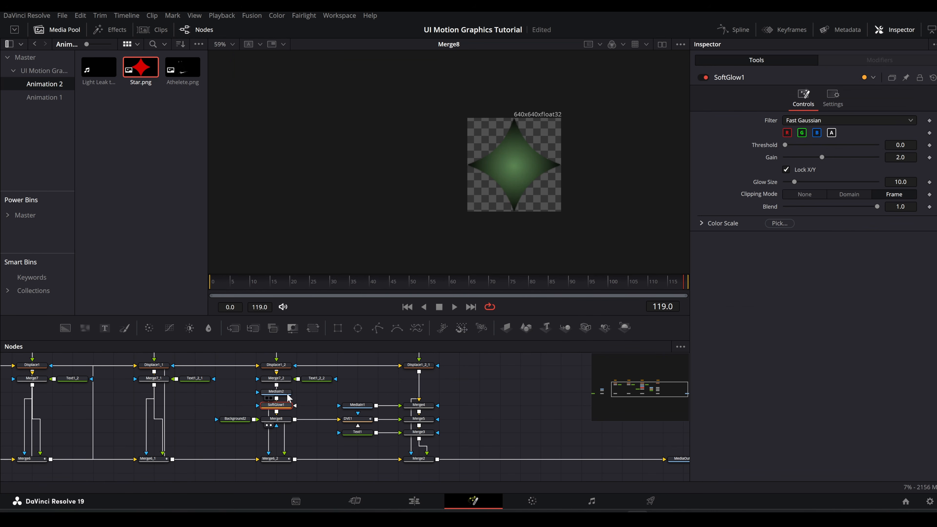
key("1")
key("Delete")
Step: Add a Soft Glow between Merge8 and DVE1 with threshold 0.107, gain 1.31 and glow size 17.6, and view it
left_click(286, 421)
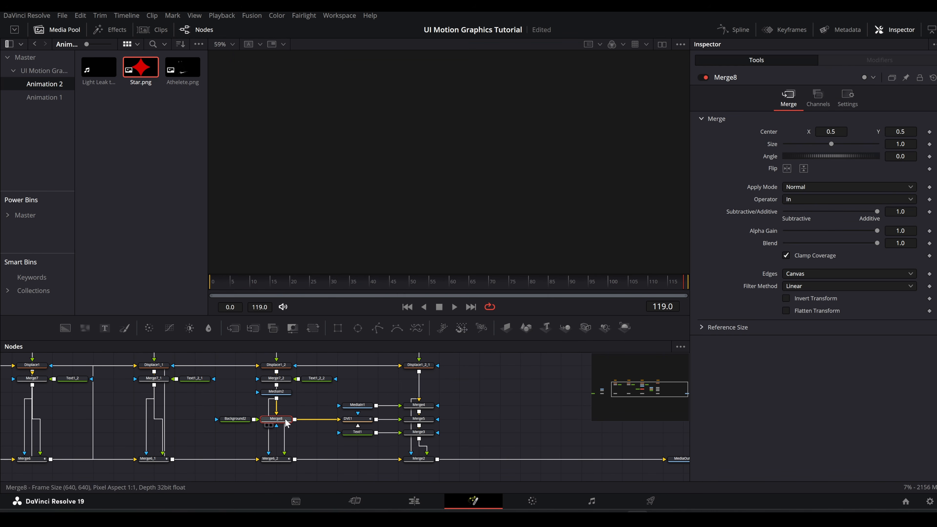
key("shift+space")
type("glow")
key("Return")
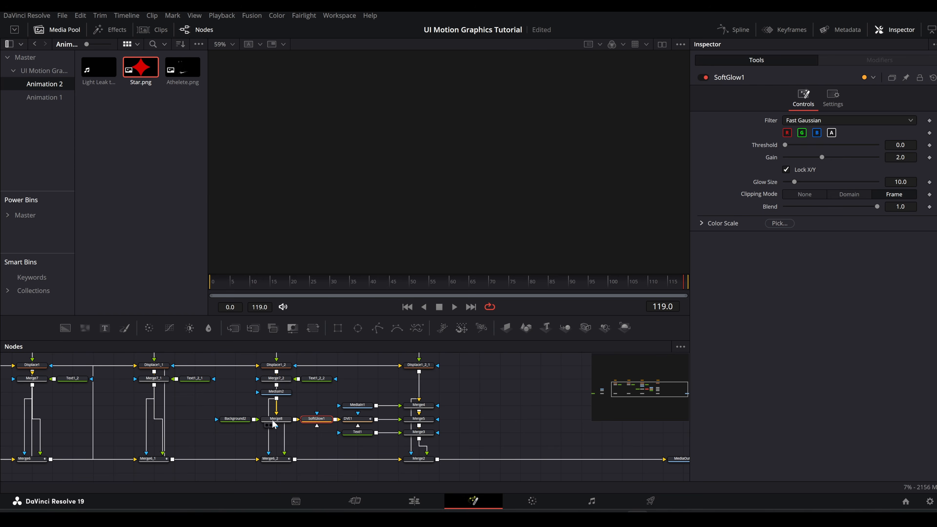
key("1")
left_click_drag(815, 159, 799, 150)
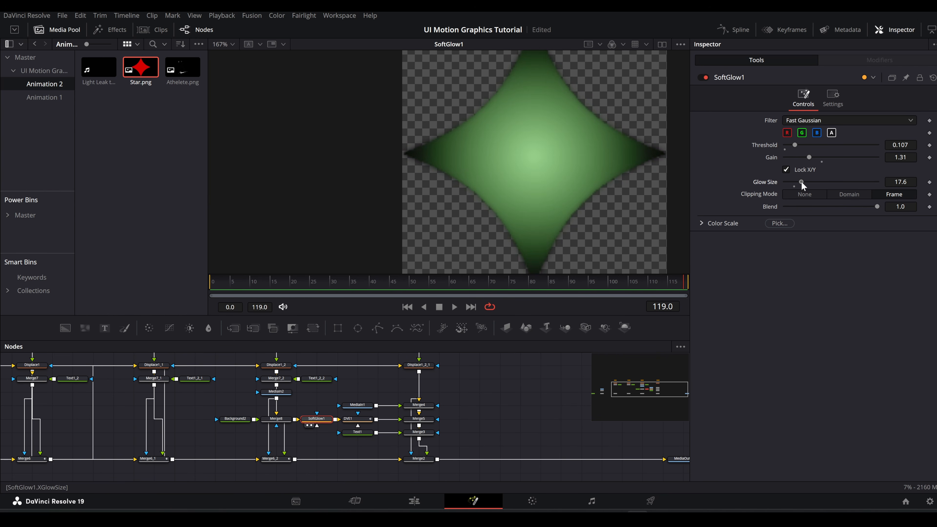
Step: Move Background2's gradient end to about X 0.57, Y 0.39, and view the full composition from MediaOut1
left_click(235, 418)
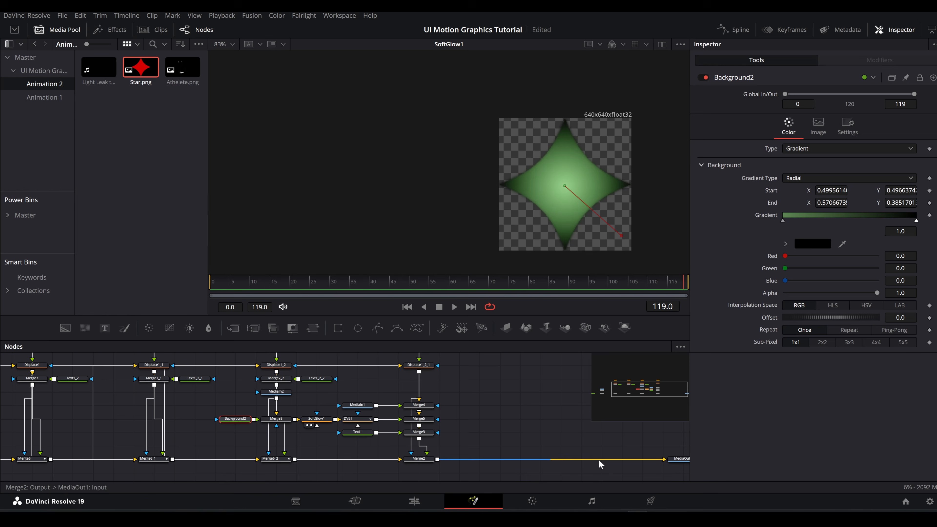
left_click(677, 462)
key("ctrl+f")
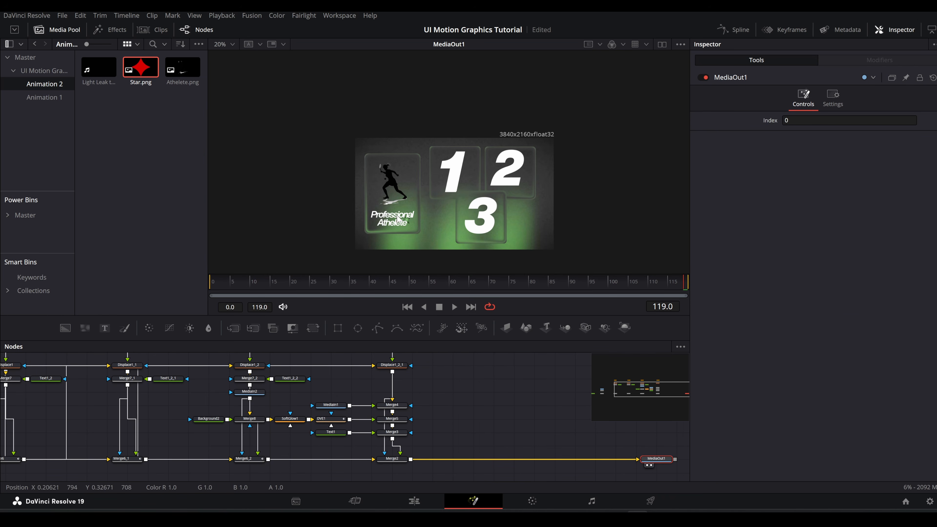
scroll(421, 223, "up", 4)
scroll(406, 407, "up", 2)
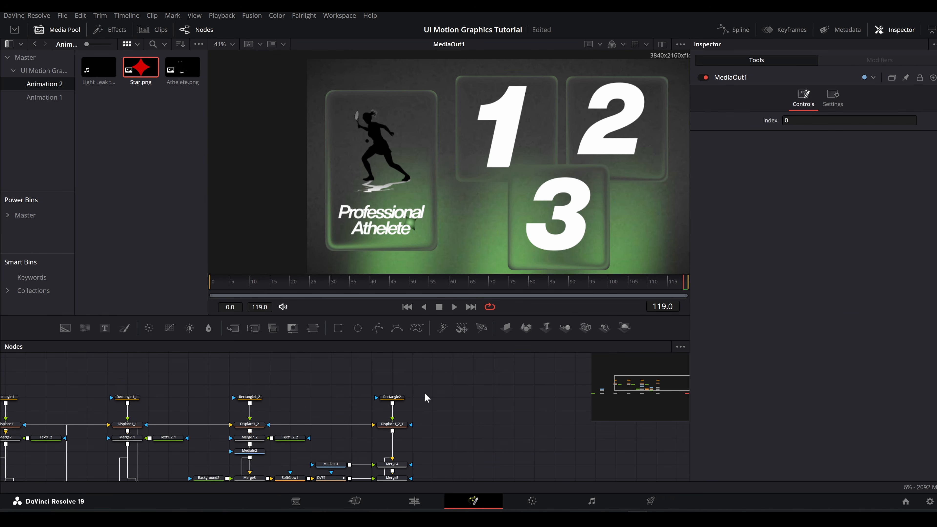
Step: Keyframe Rectangle2's height from 0 at frame 0 to 0.717 at frame 40
left_click(401, 398)
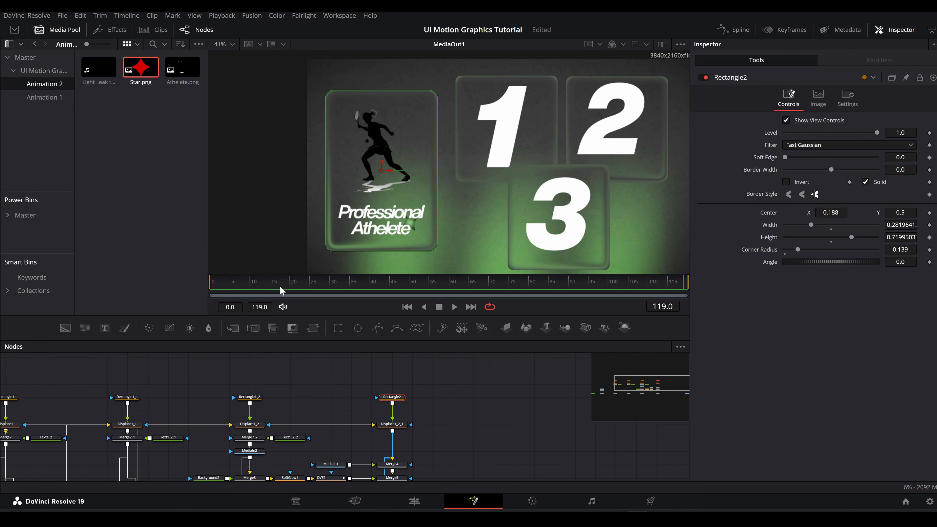
left_click_drag(238, 281, 686, 282)
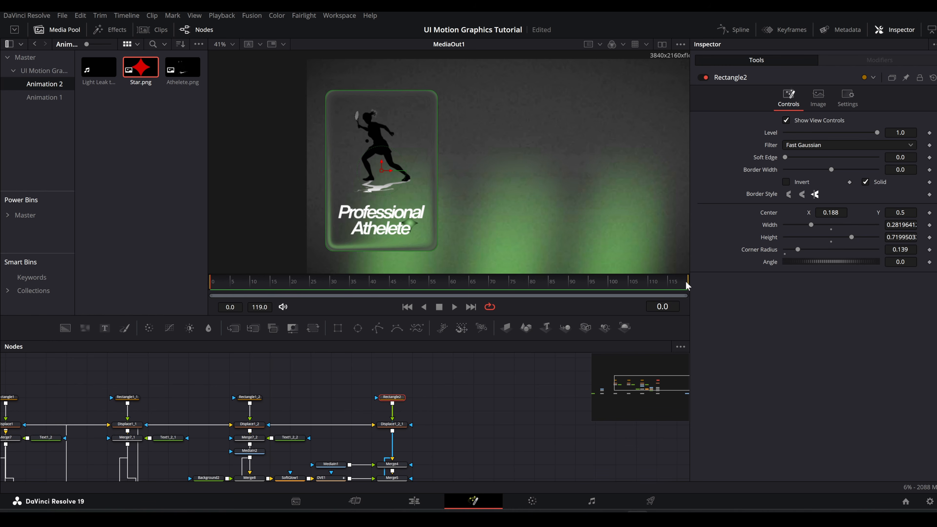
left_click_drag(834, 233, 772, 244)
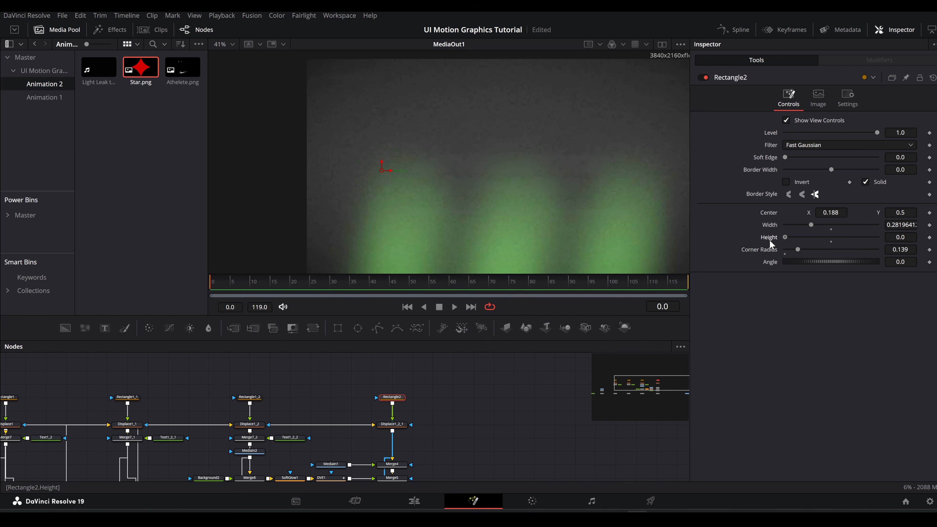
left_click(929, 238)
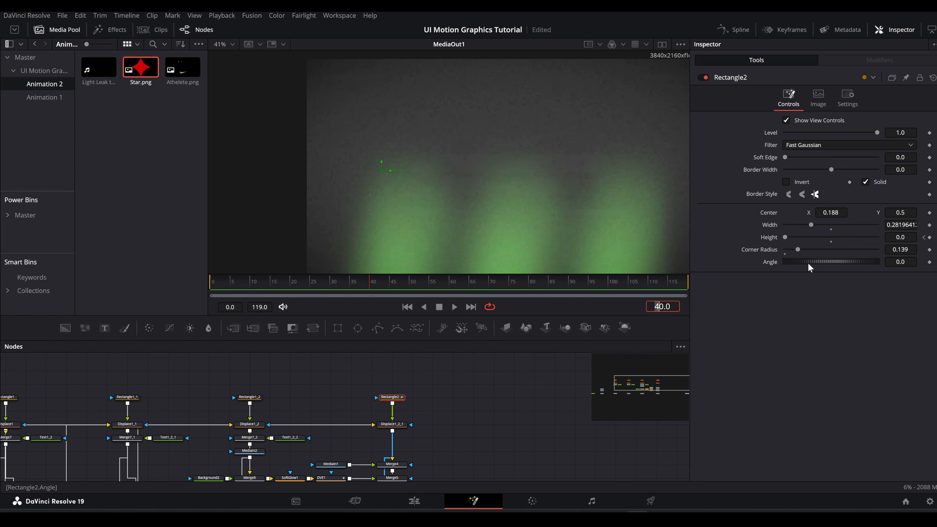
left_click_drag(785, 237, 851, 237)
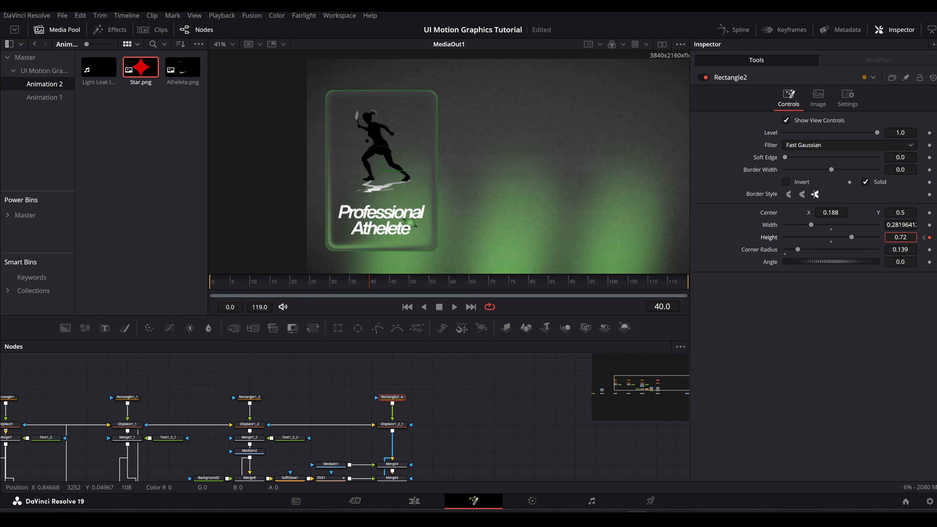
Step: Smooth Rectangle2's Height curve with ease in and out of about 51.2, and scrub through the panel's opening animation
left_click(733, 29)
left_click(643, 345)
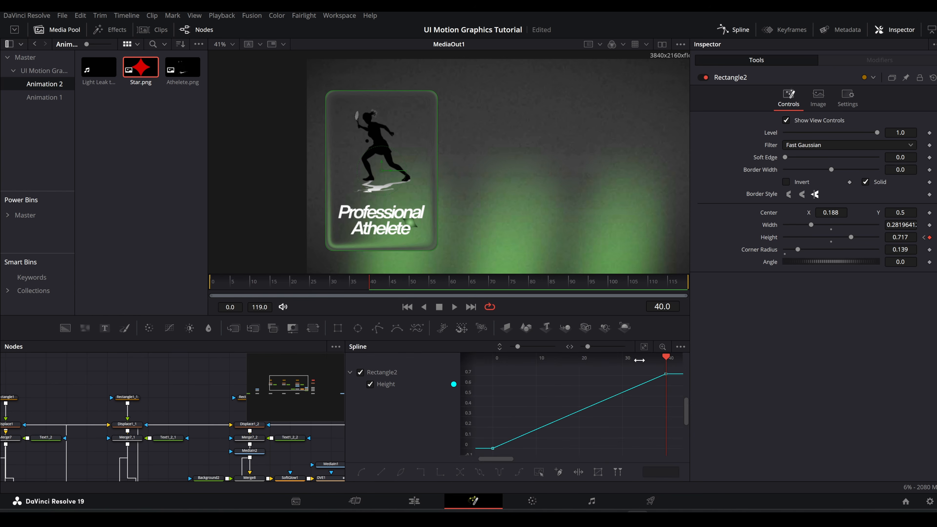
key("f")
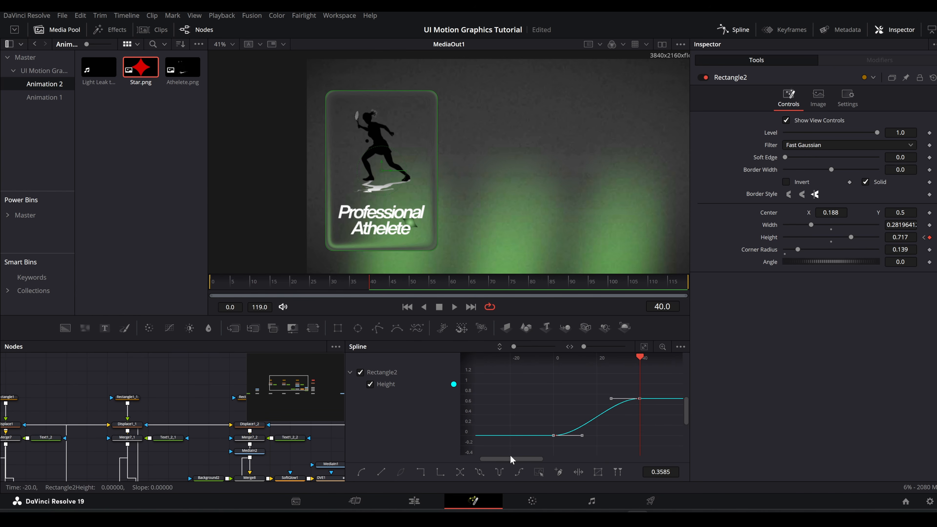
key("t")
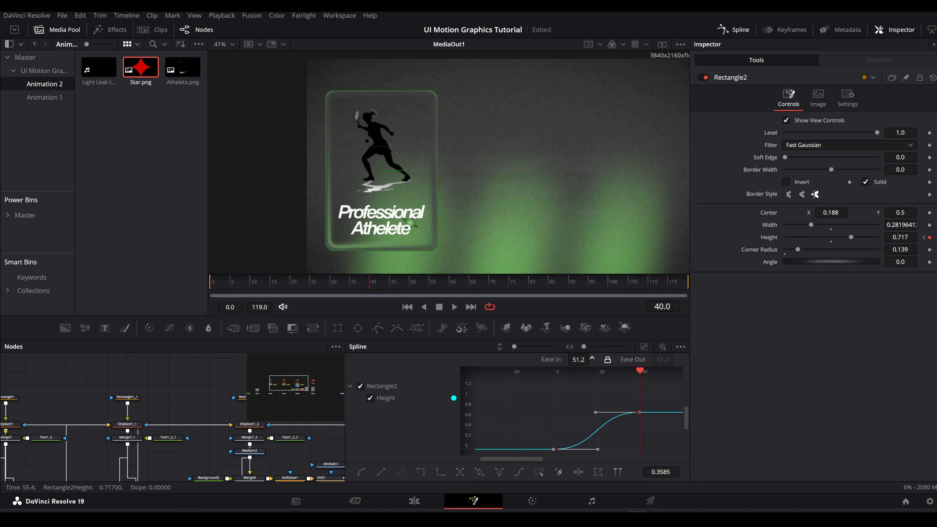
left_click(733, 30)
left_click_drag(231, 281, 686, 282)
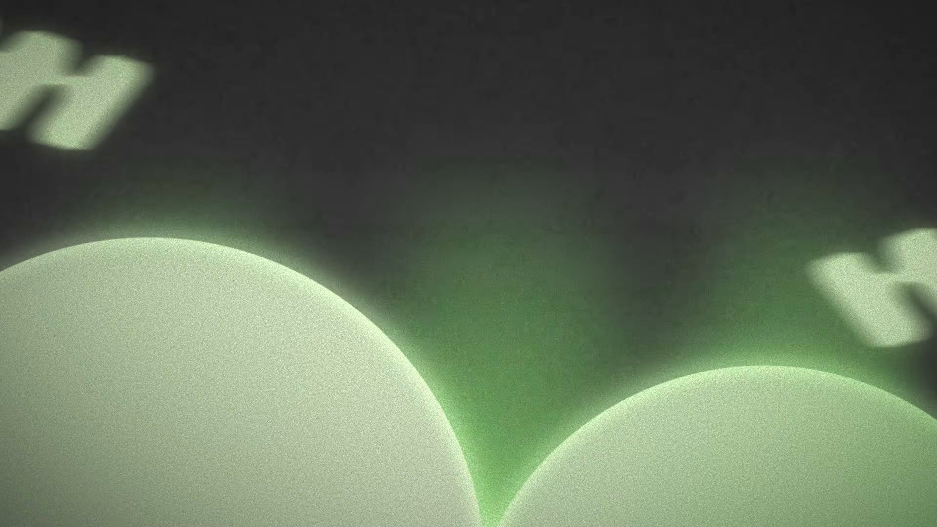